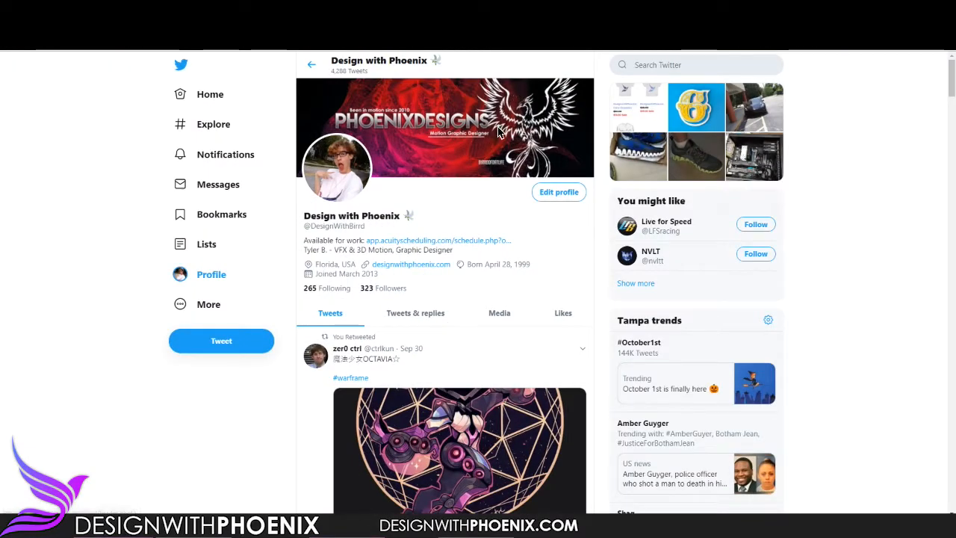
click(461, 135)
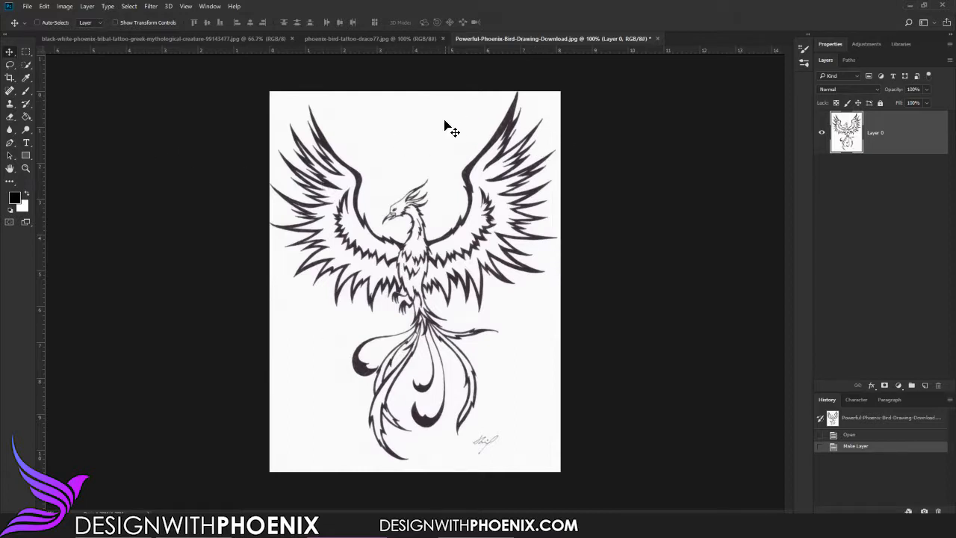
click(64, 6)
mouse_move(69, 32)
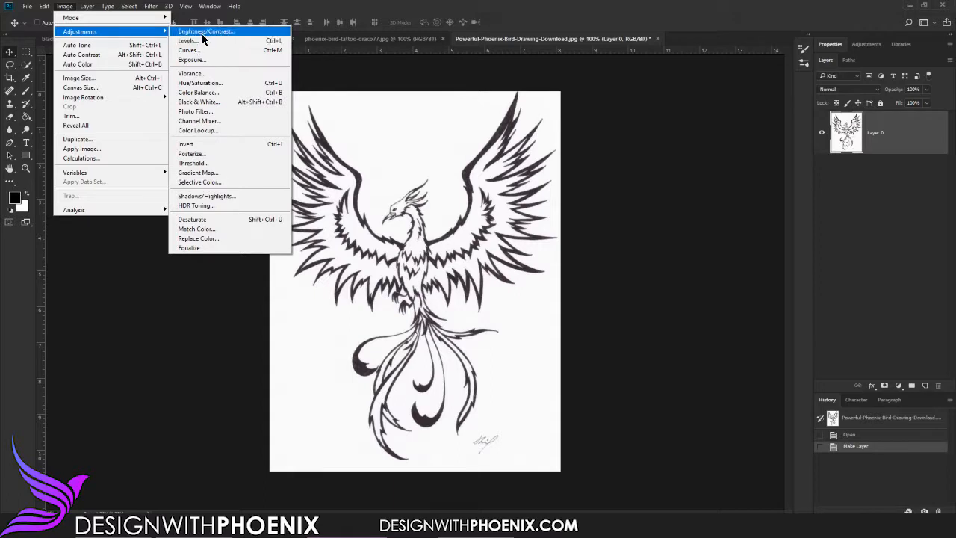
click(208, 32)
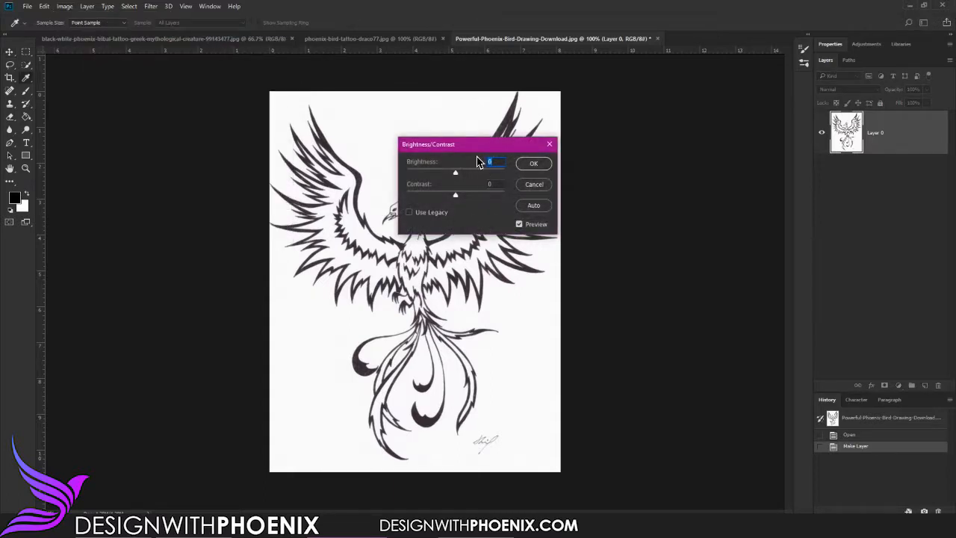
drag(479, 146, 663, 283)
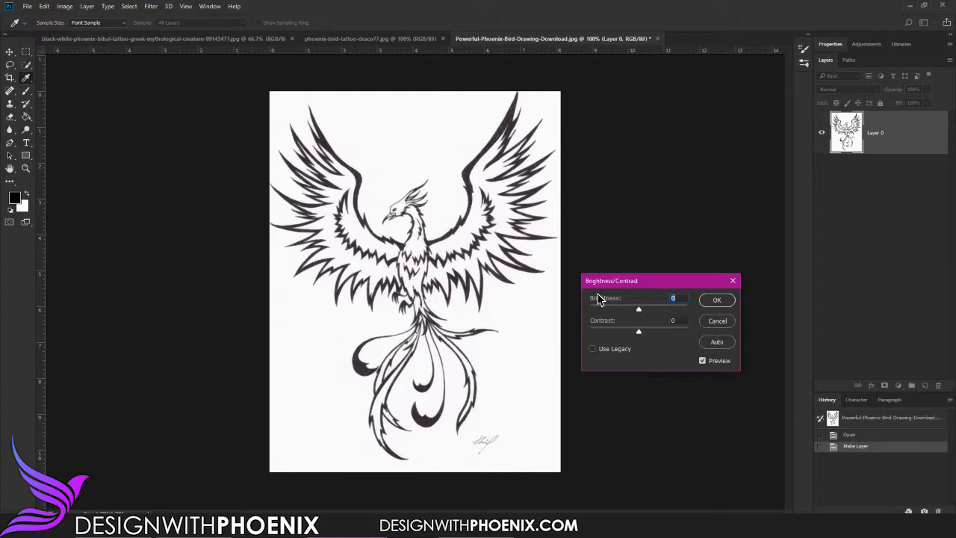
drag(639, 314, 715, 329)
drag(619, 311, 652, 308)
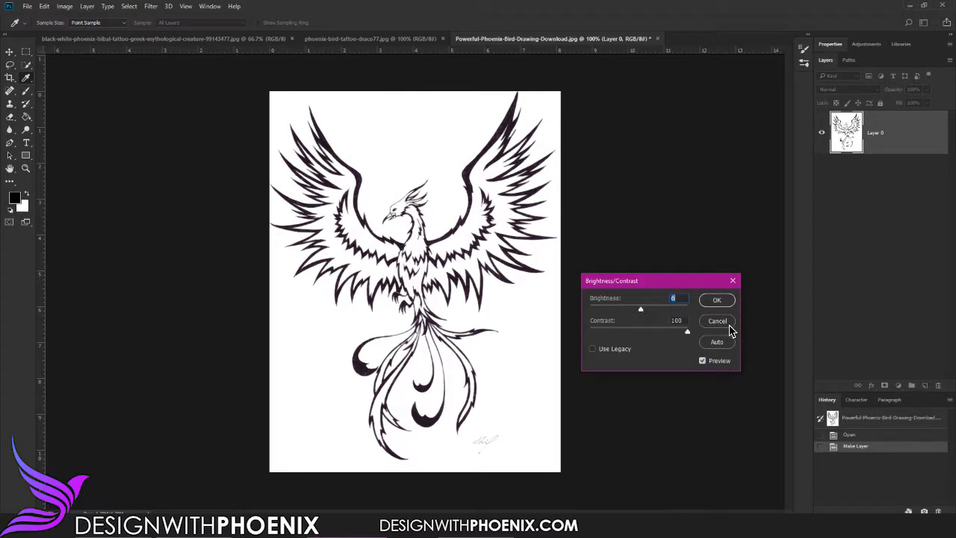
click(727, 321)
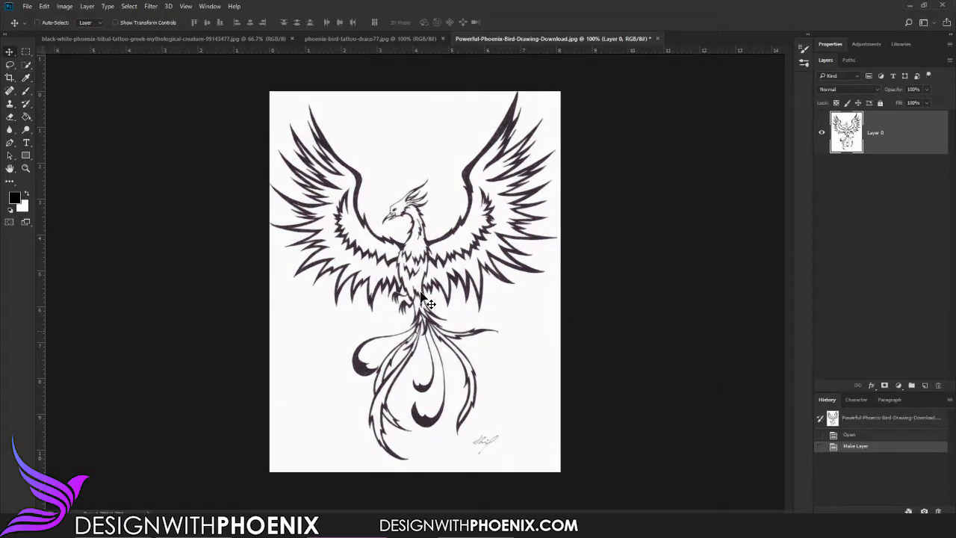
Convert the phoenix drawing layer to grayscale with a Black & White adjustment using the automatic colour values.
click(85, 7)
mouse_move(66, 7)
mouse_move(85, 32)
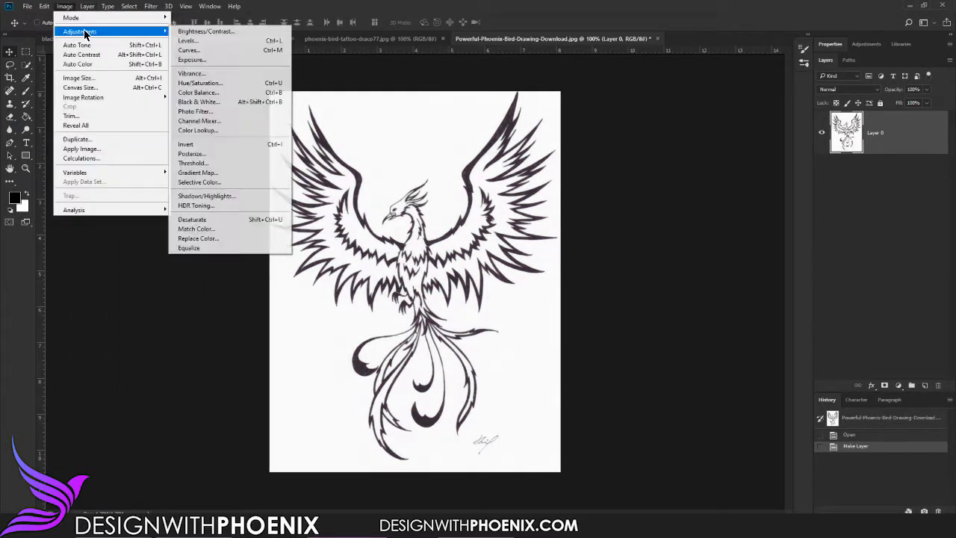
click(217, 100)
drag(580, 206, 656, 177)
click(757, 244)
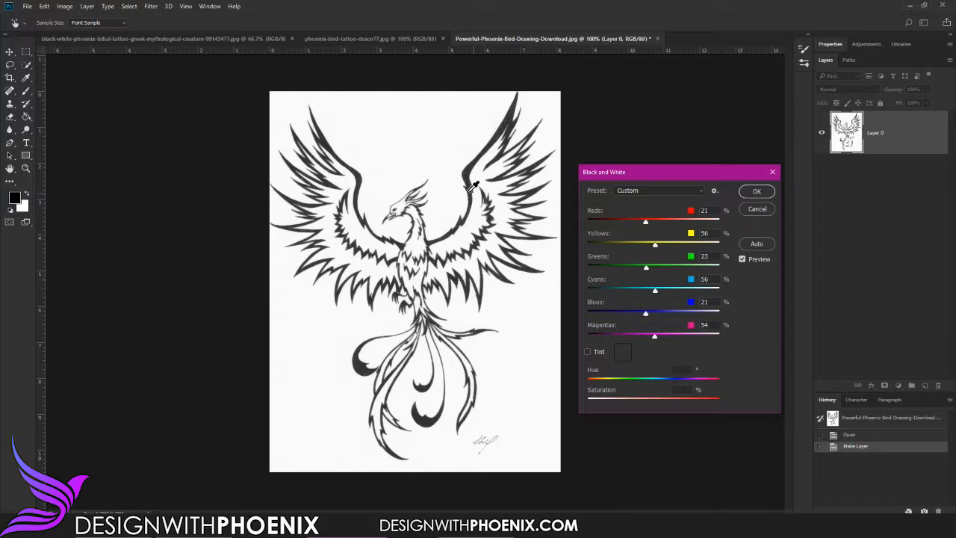
click(758, 192)
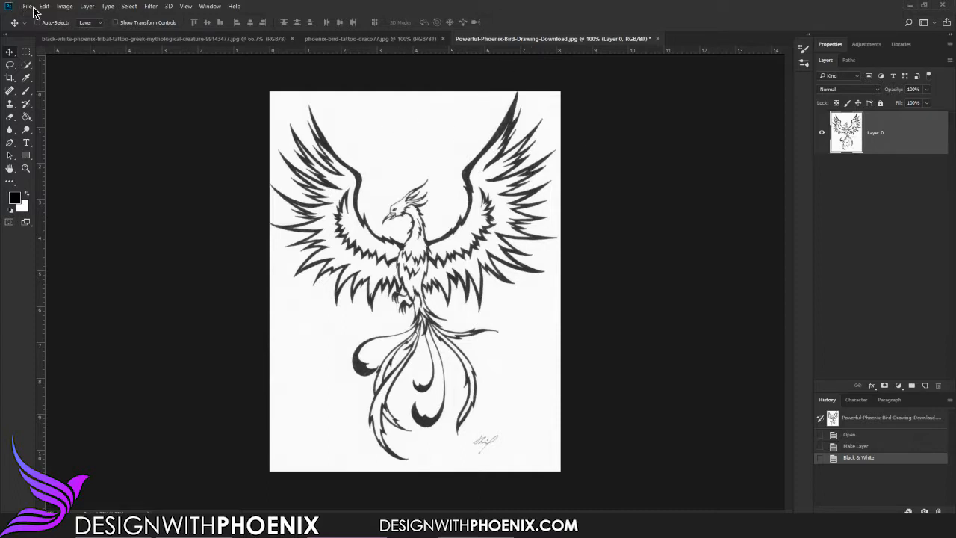
Apply a Levels adjustment to the phoenix layer with input levels of 47 black, 0.69 midtone and 198 white.
click(62, 7)
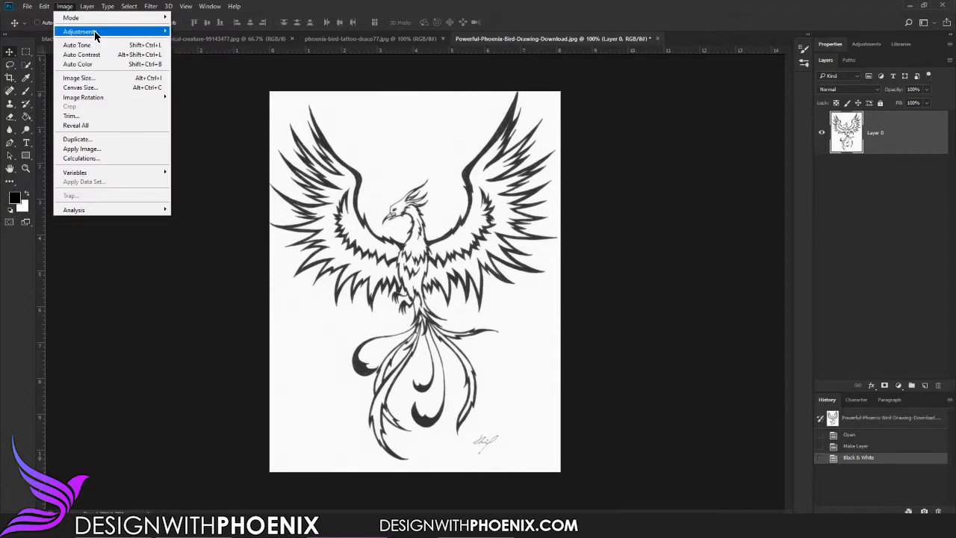
mouse_move(94, 30)
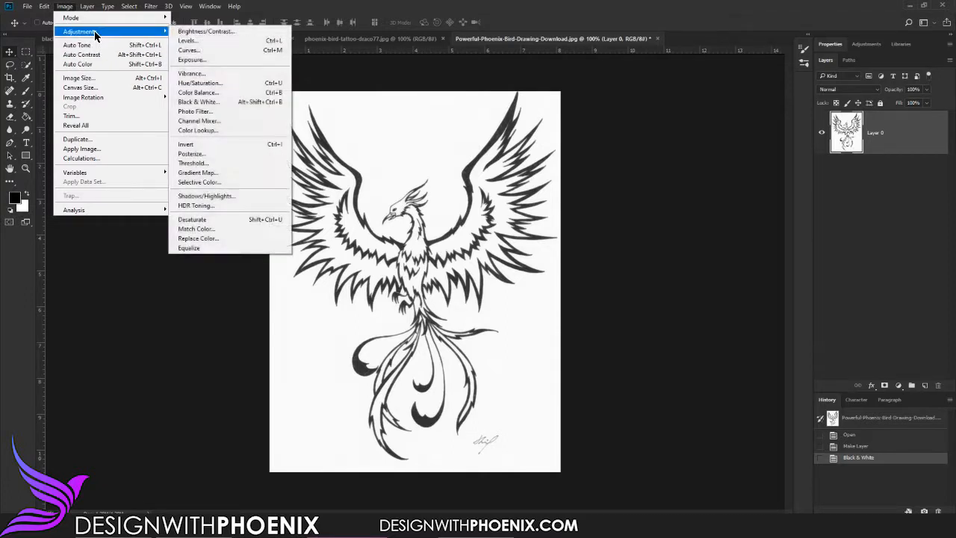
click(194, 46)
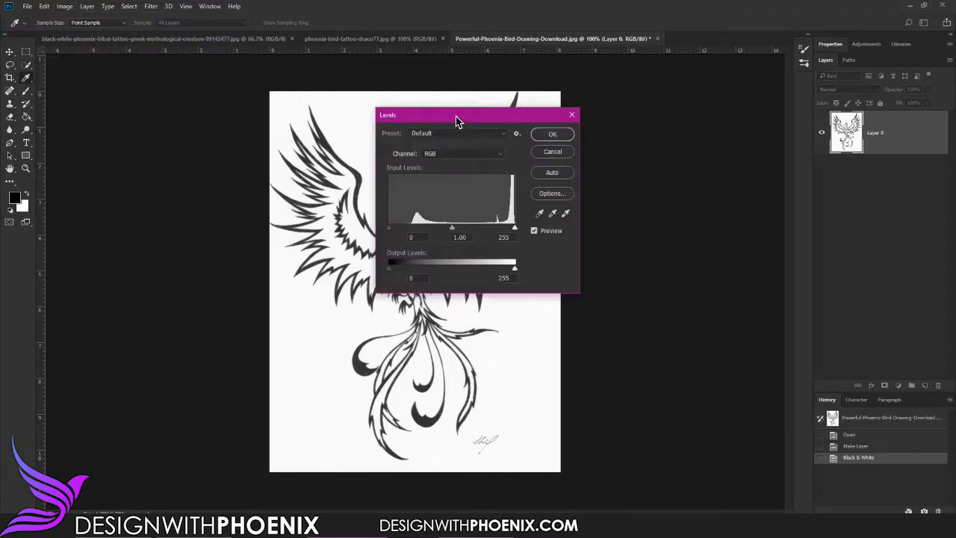
drag(457, 121, 654, 159)
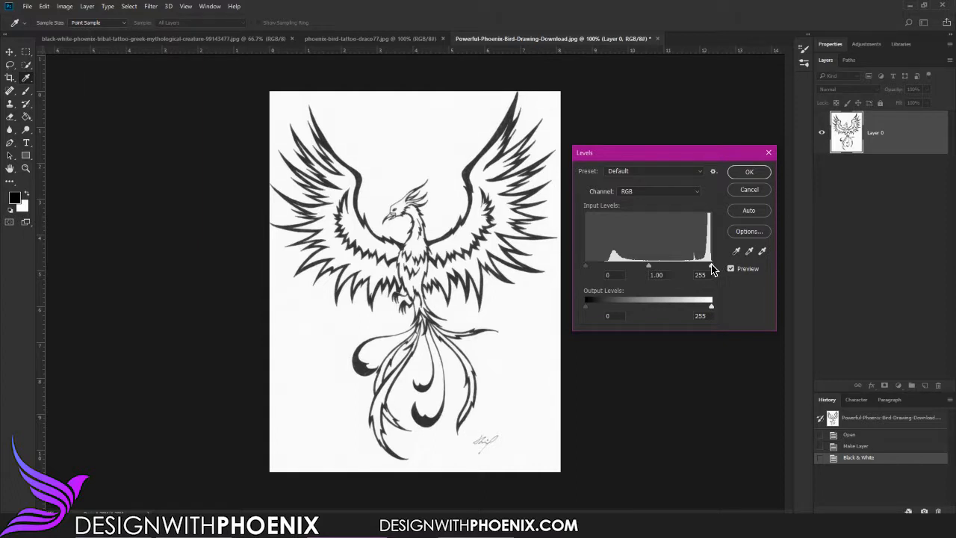
drag(711, 266, 687, 273)
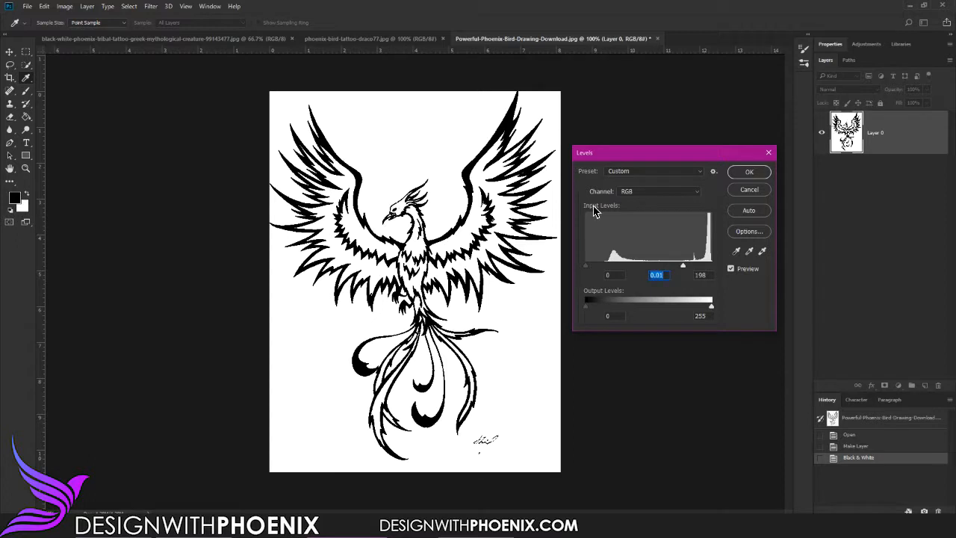
drag(681, 266, 636, 269)
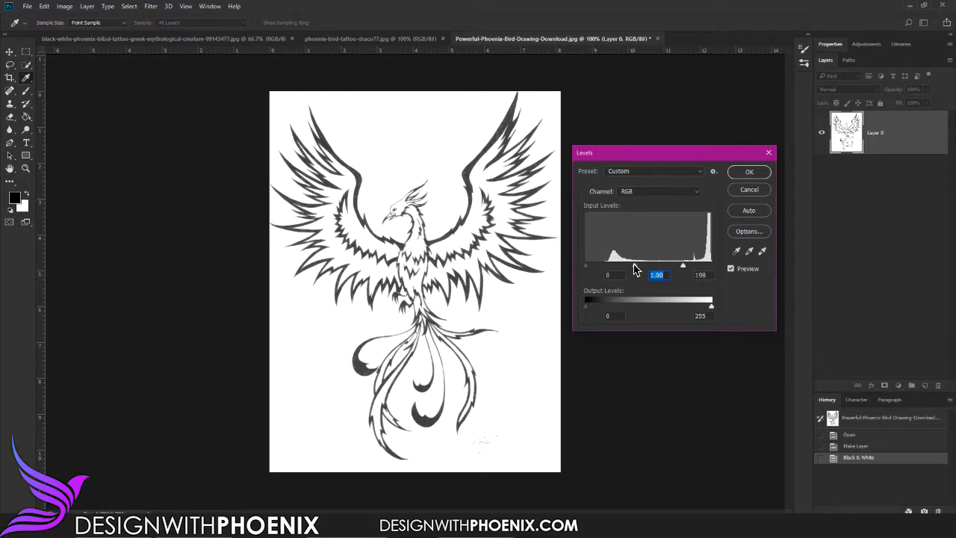
drag(634, 271, 647, 271)
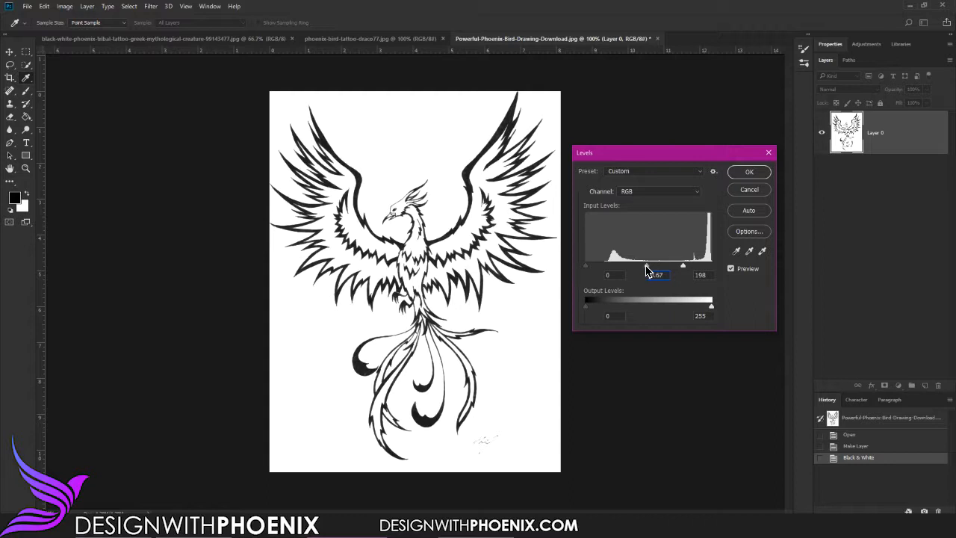
drag(587, 268, 644, 275)
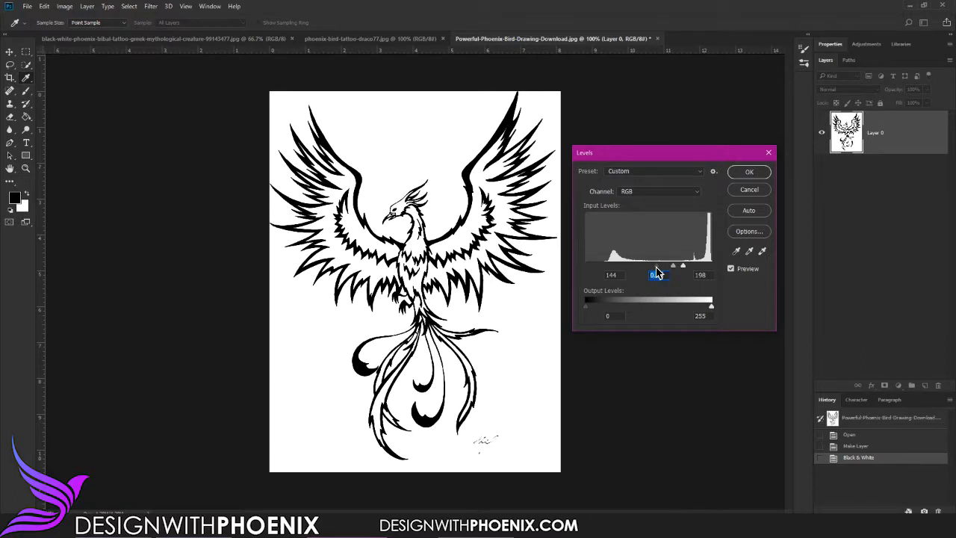
drag(646, 275, 609, 283)
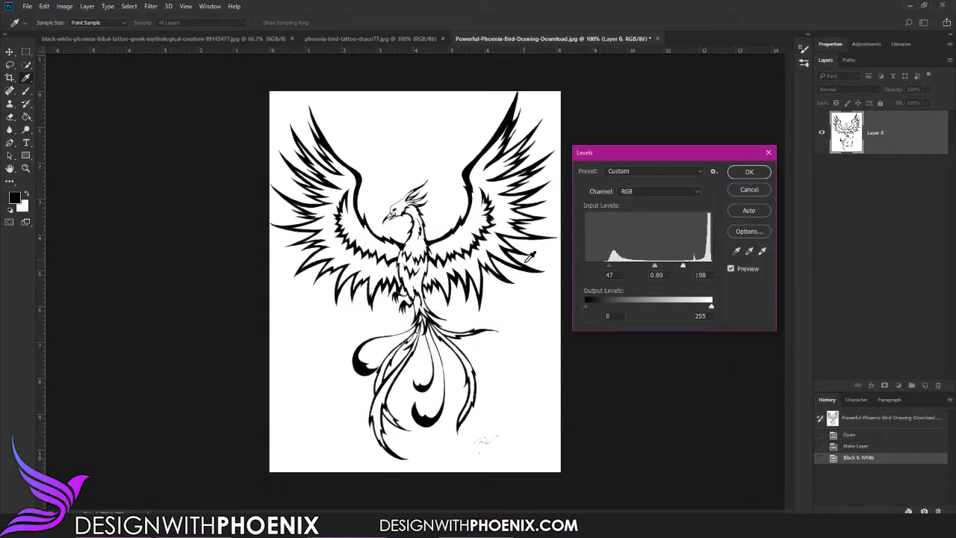
click(750, 174)
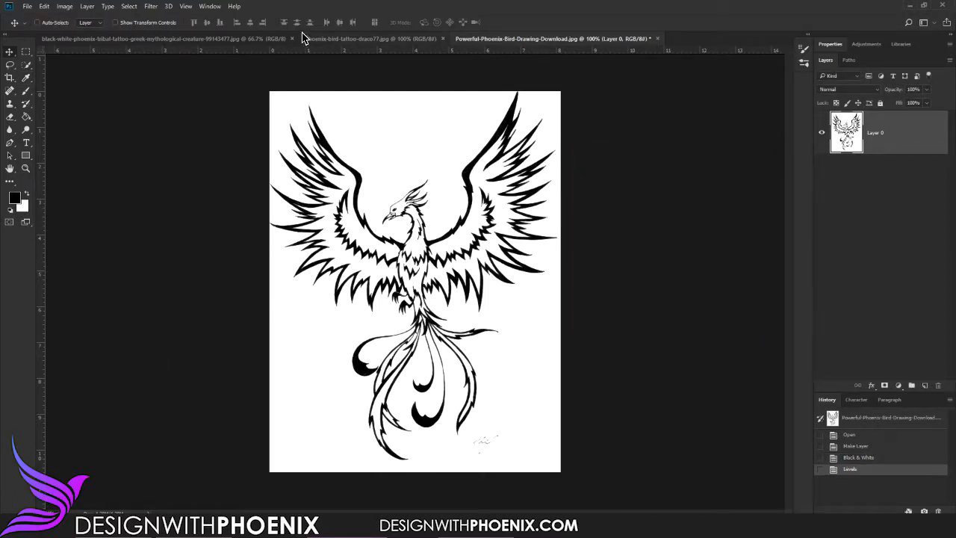
click(63, 7)
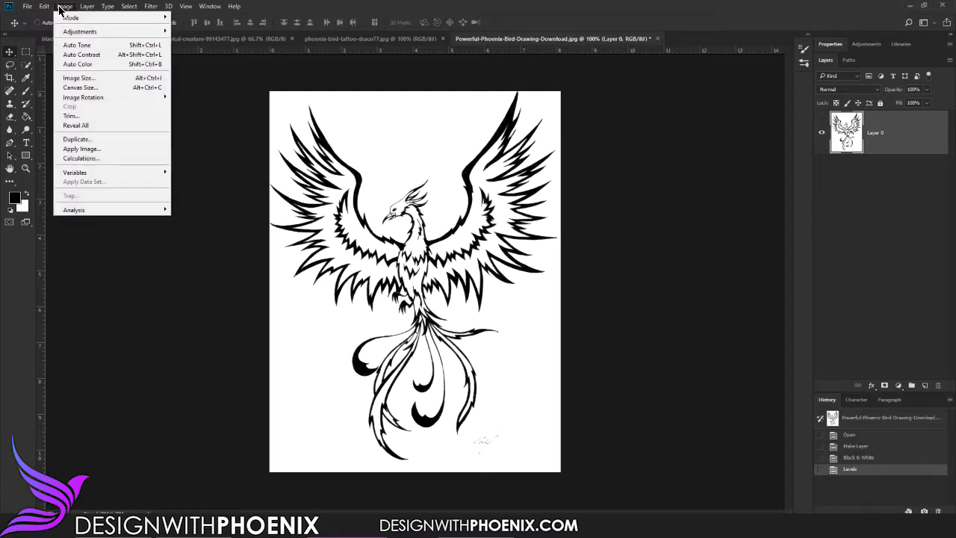
mouse_move(85, 9)
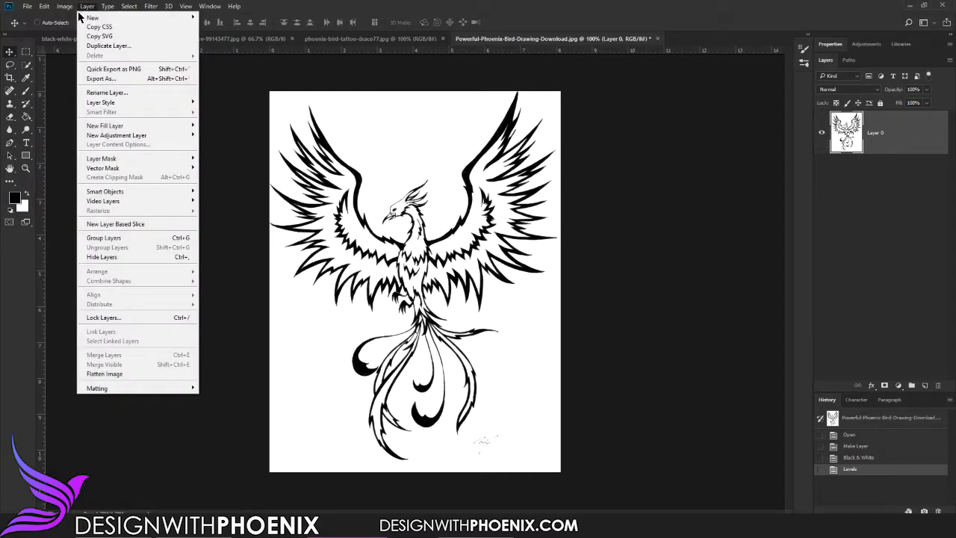
mouse_move(42, 8)
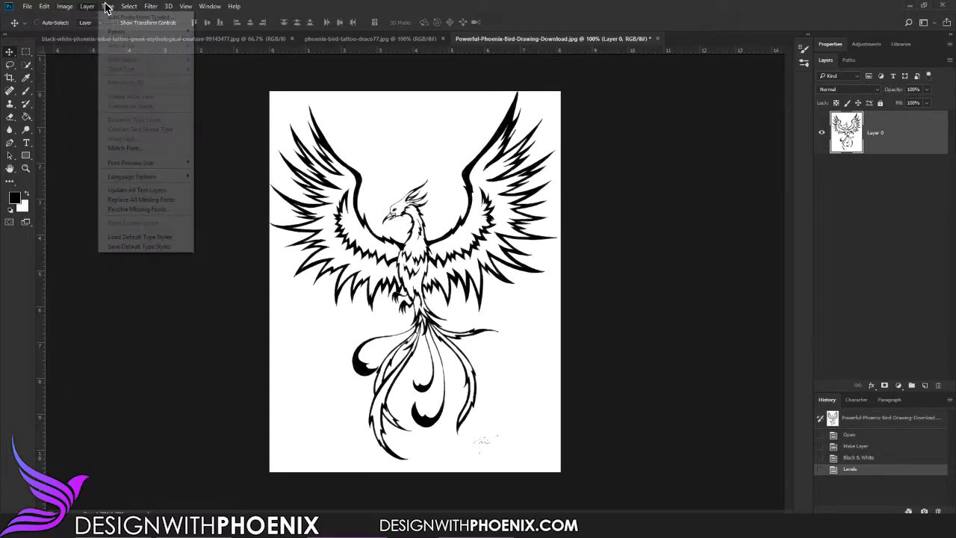
mouse_move(129, 7)
click(154, 102)
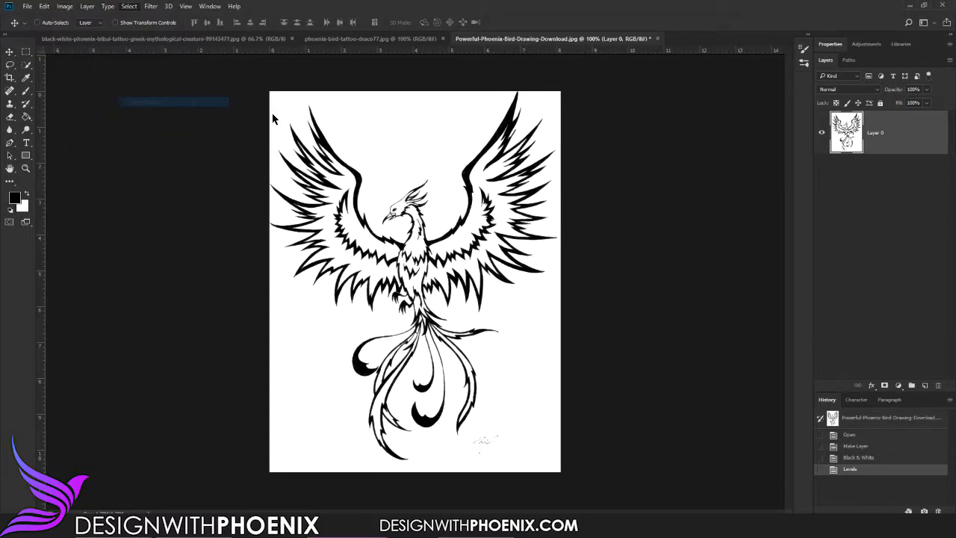
drag(466, 90, 640, 164)
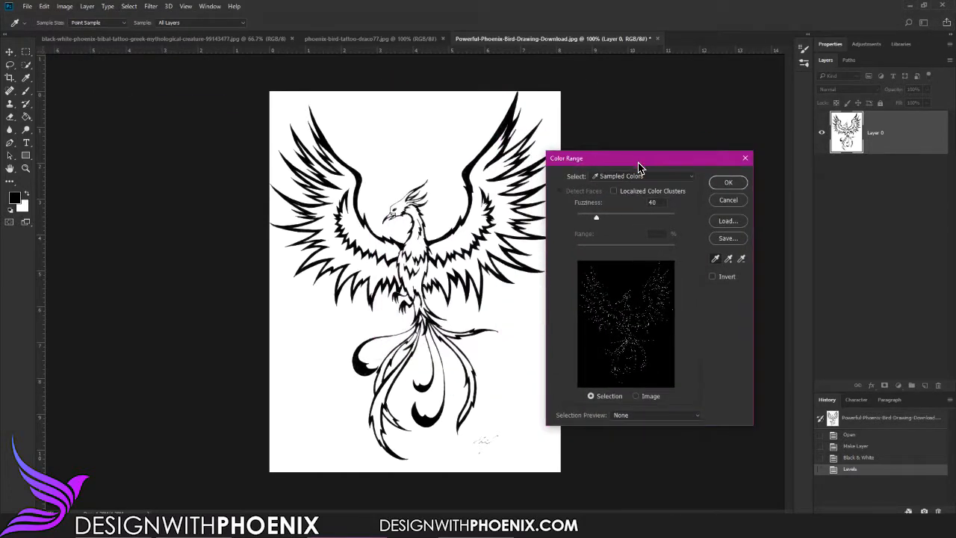
click(641, 176)
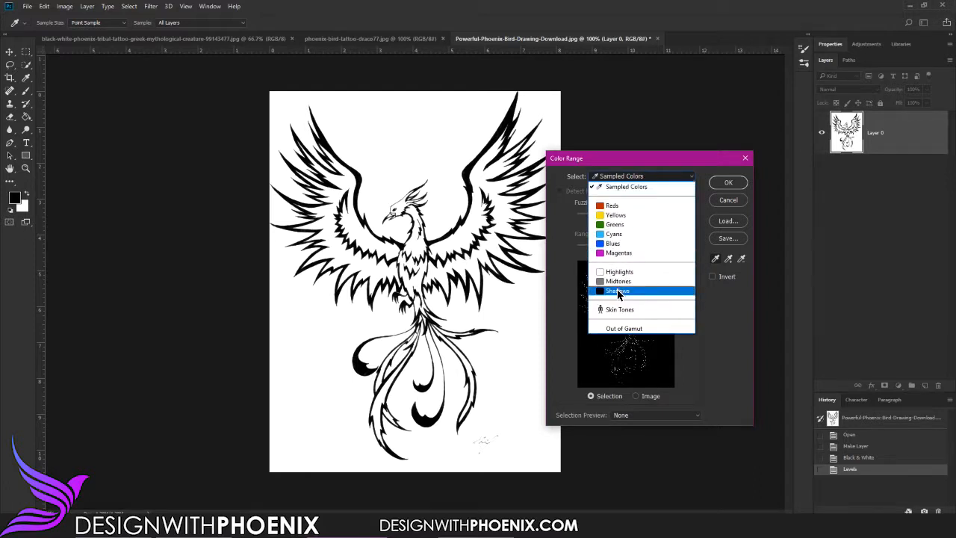
click(618, 292)
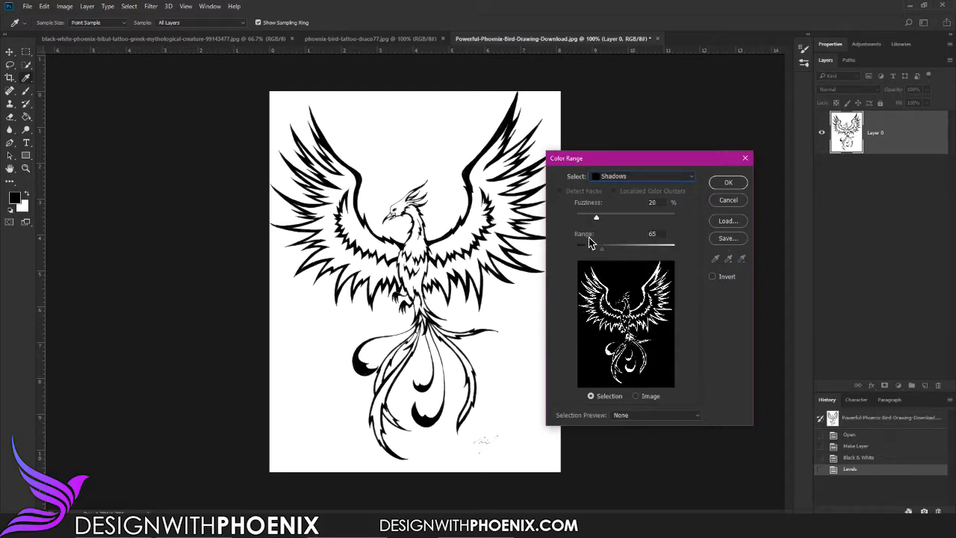
drag(602, 254, 566, 254)
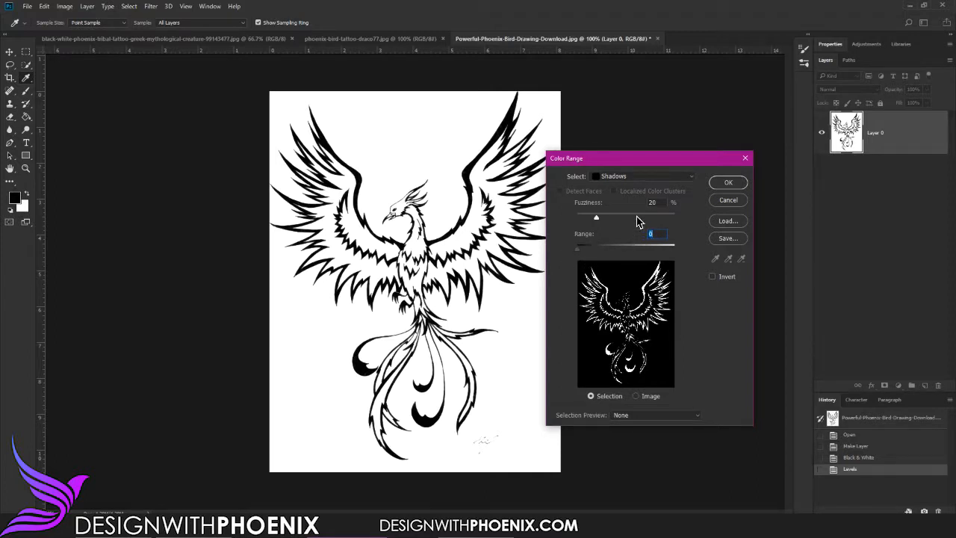
mouse_move(597, 221)
mouse_down()
mouse_move(689, 216)
mouse_move(582, 222)
mouse_up()
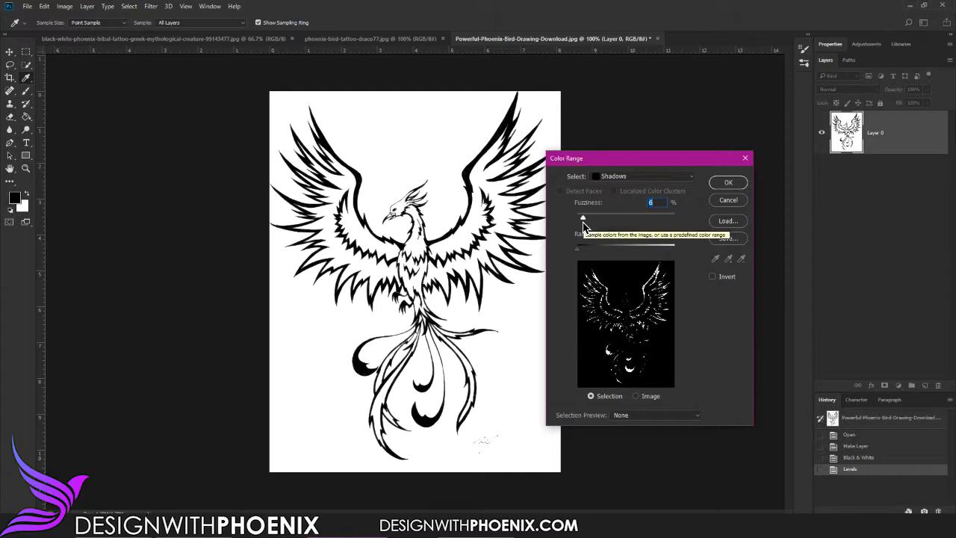
drag(585, 219, 582, 217)
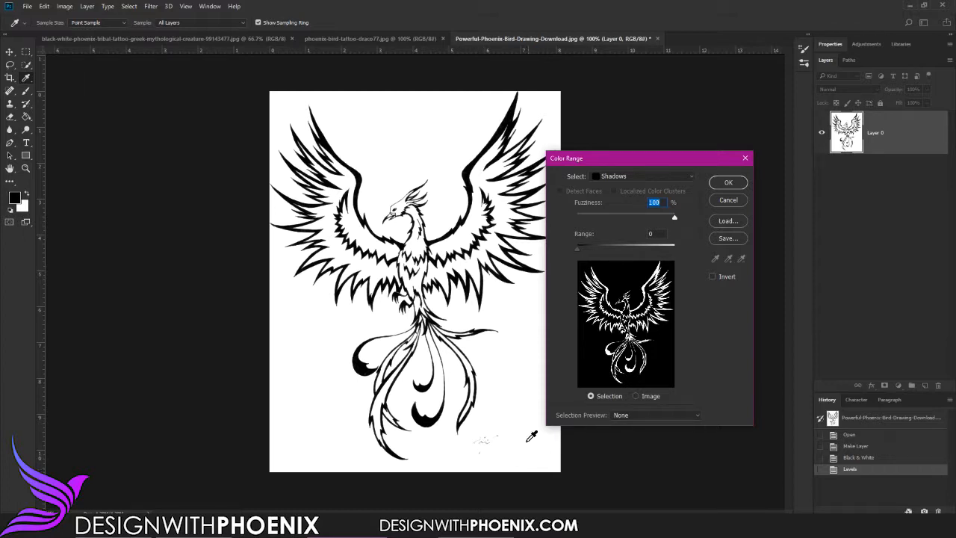
click(714, 277)
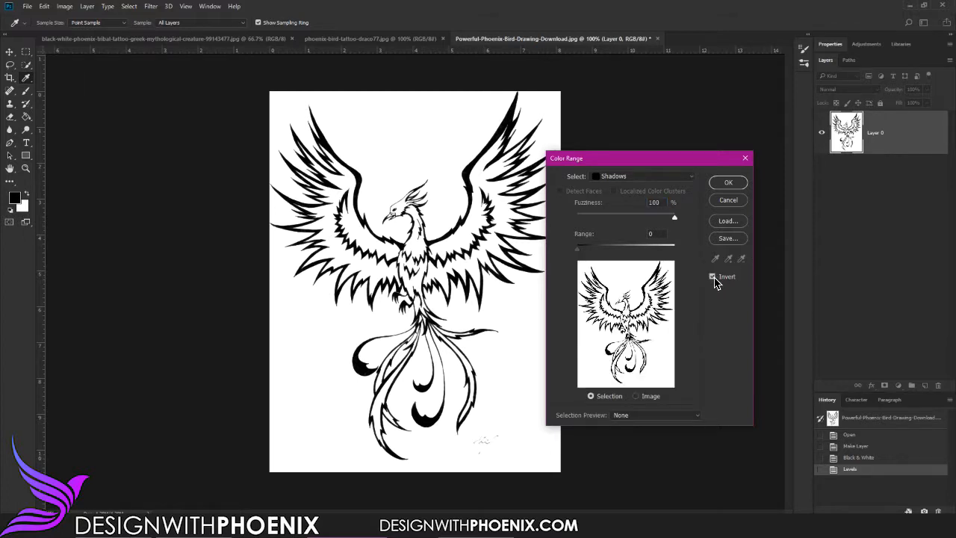
click(714, 277)
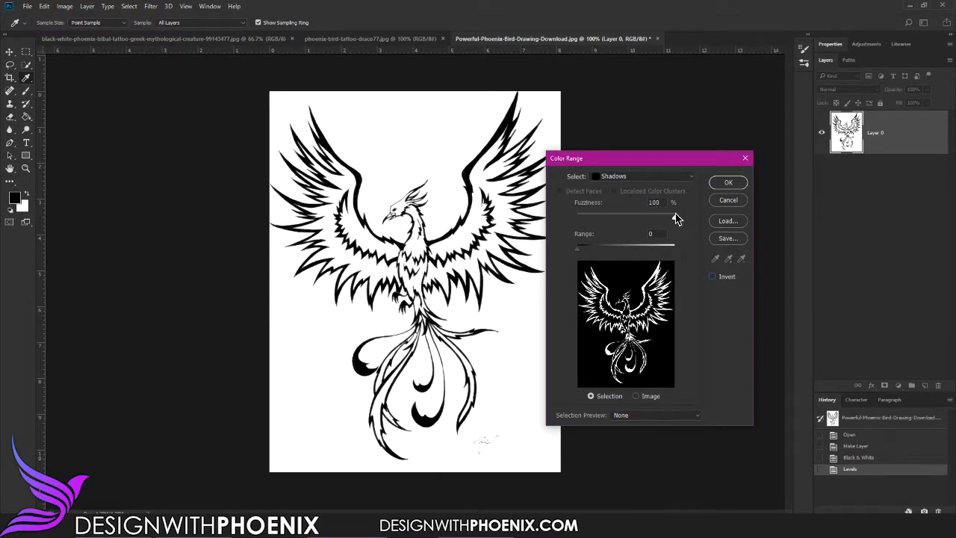
drag(665, 220, 623, 239)
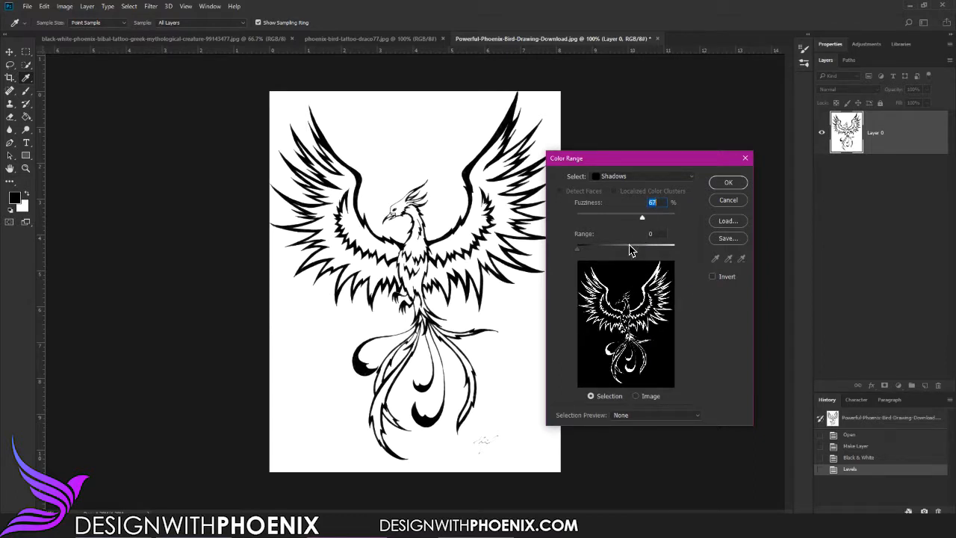
click(726, 200)
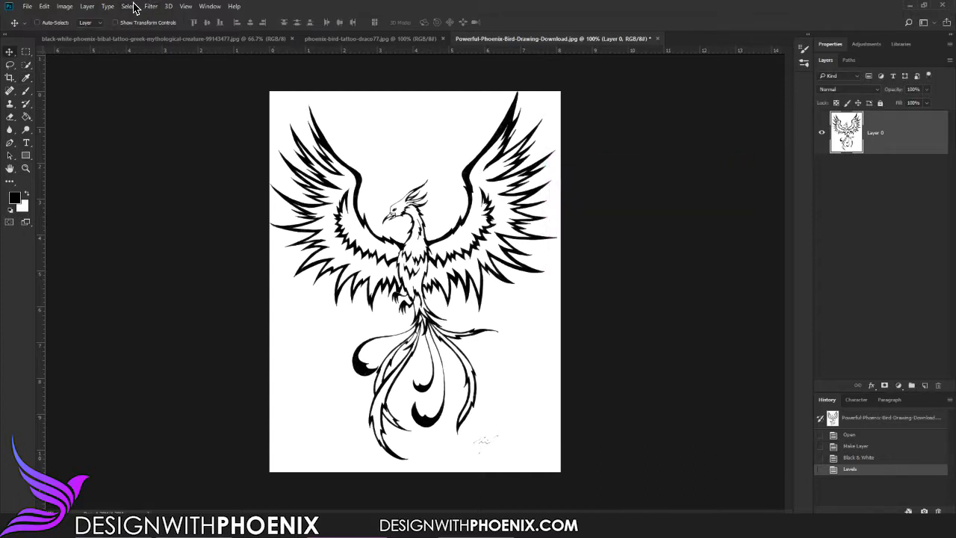
click(134, 7)
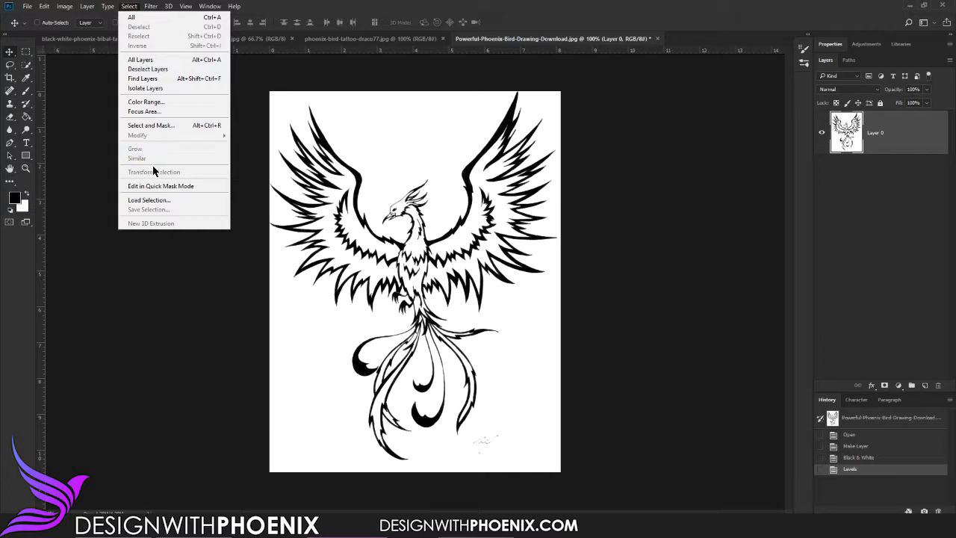
click(147, 113)
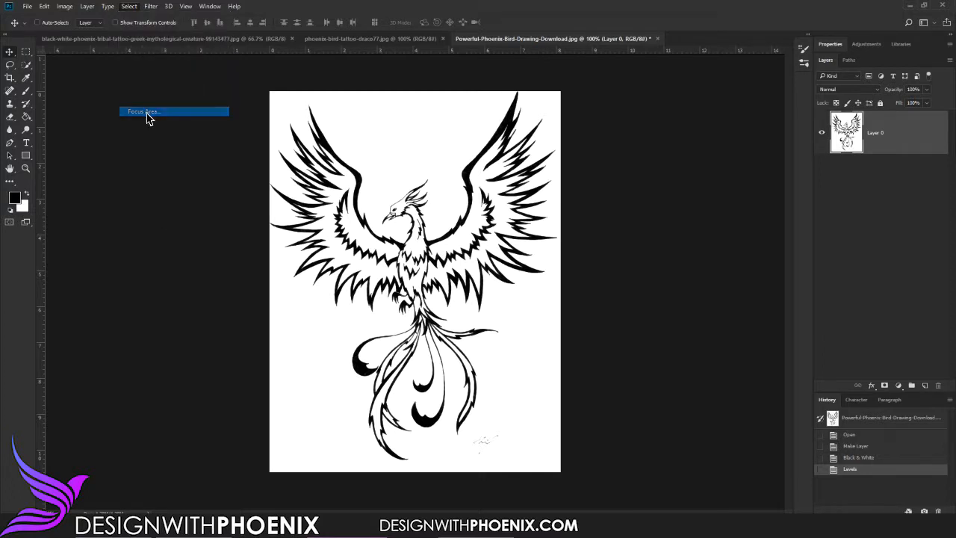
drag(431, 121, 637, 202)
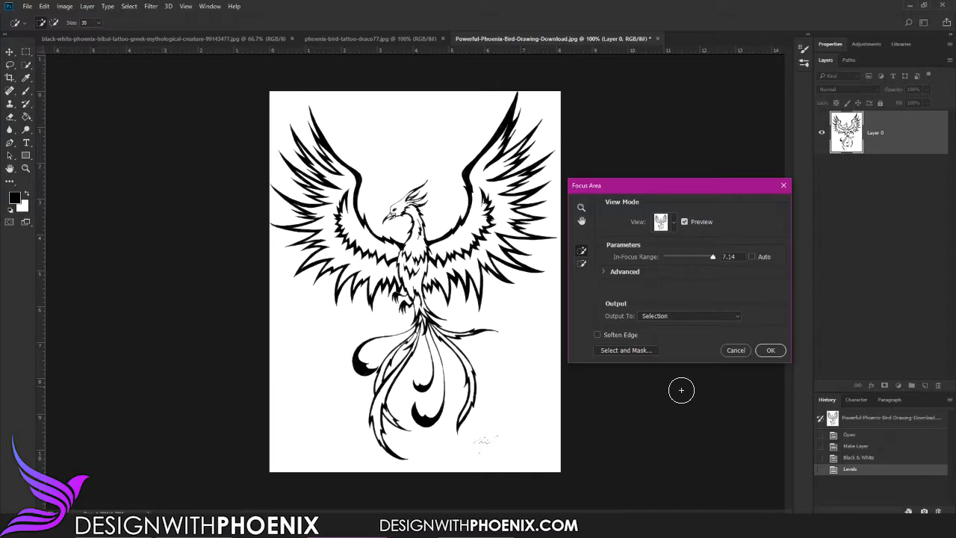
click(734, 350)
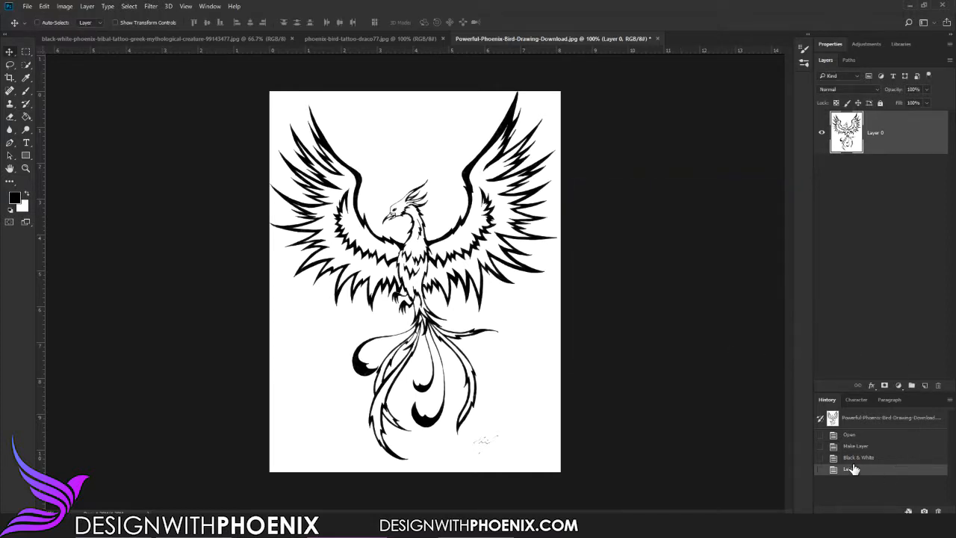
Apply a Brightness/Contrast adjustment to the phoenix layer with brightness -150 and contrast 17.
click(86, 7)
mouse_move(65, 6)
mouse_move(80, 31)
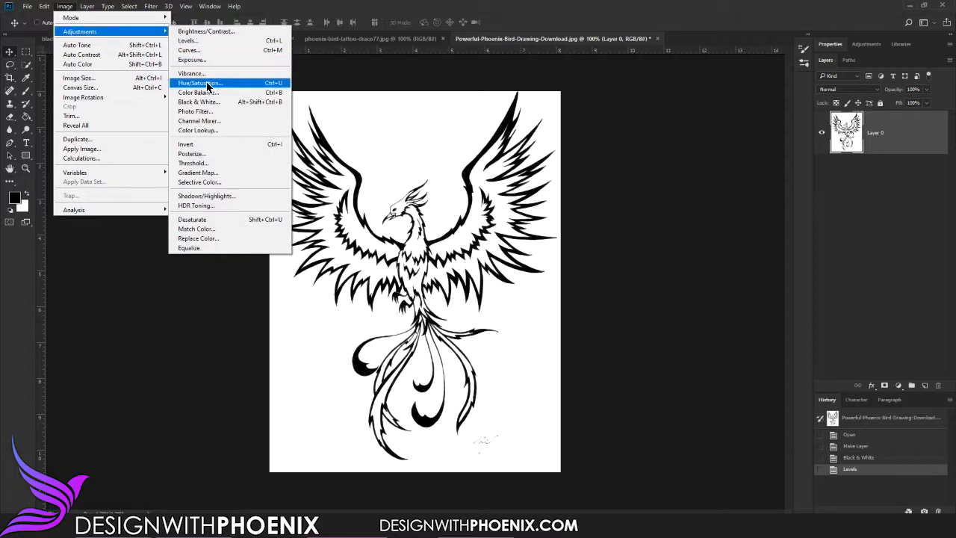
click(199, 33)
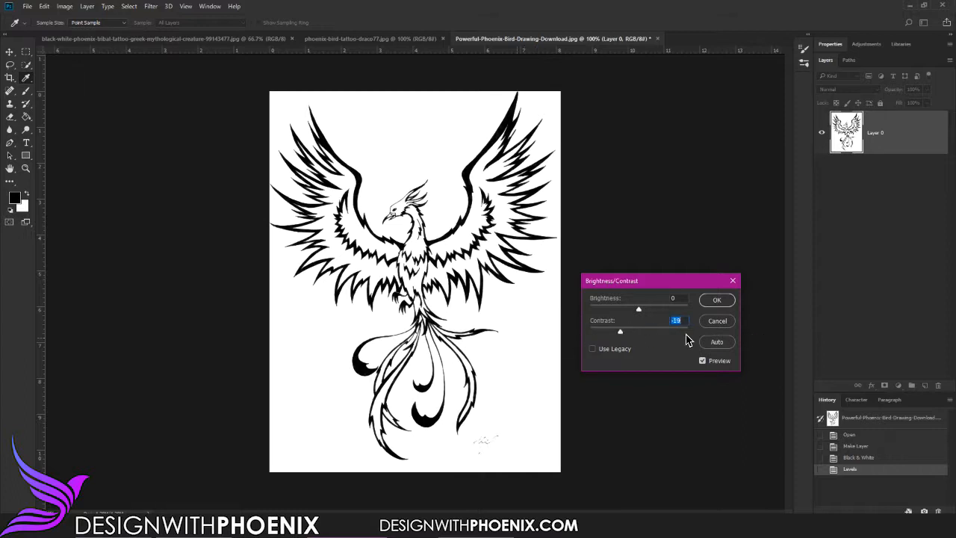
drag(686, 334, 588, 316)
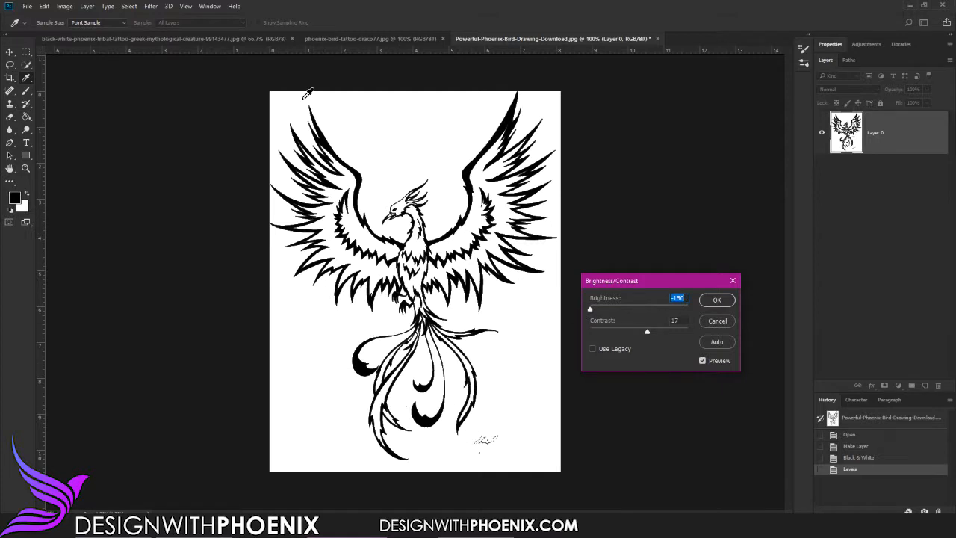
click(717, 301)
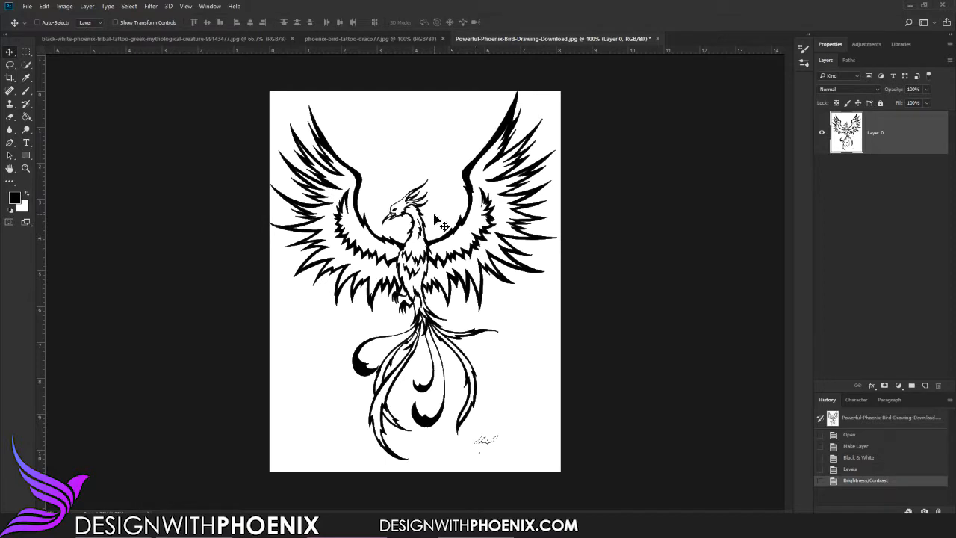
Paint over the artist's signature and the small mark beneath it with a white brush.
click(25, 168)
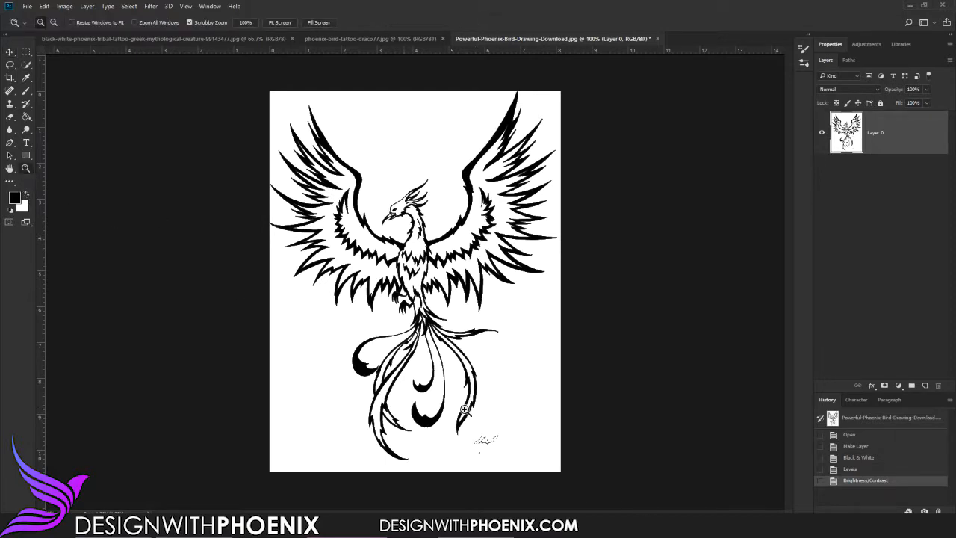
drag(491, 425, 559, 433)
scroll(551, 410, down, 3)
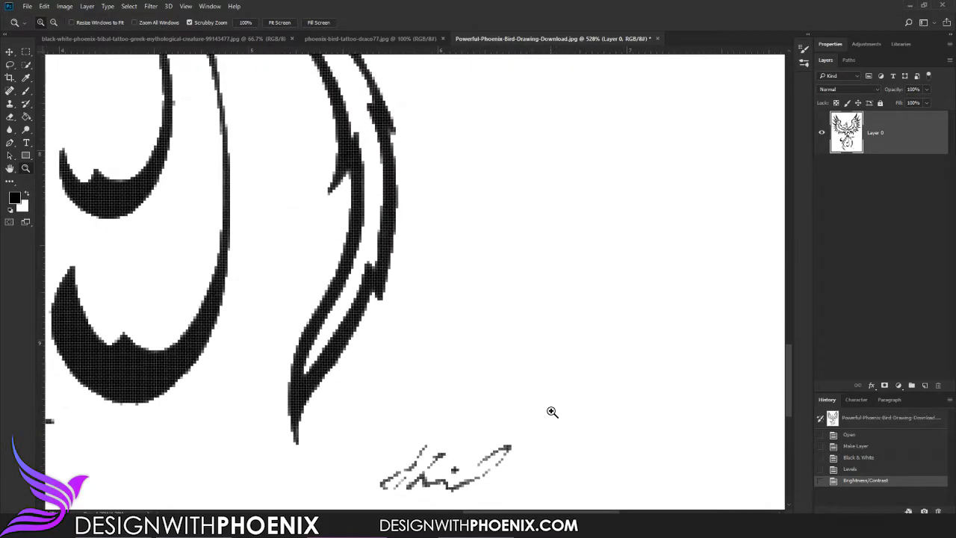
scroll(537, 404, down, 2)
right_click(30, 97)
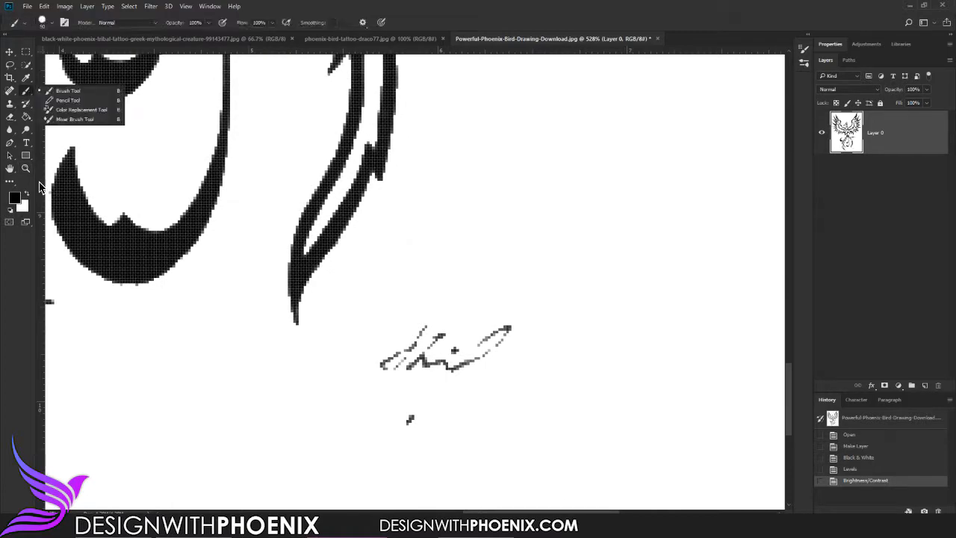
click(74, 96)
key(x)
click(464, 381)
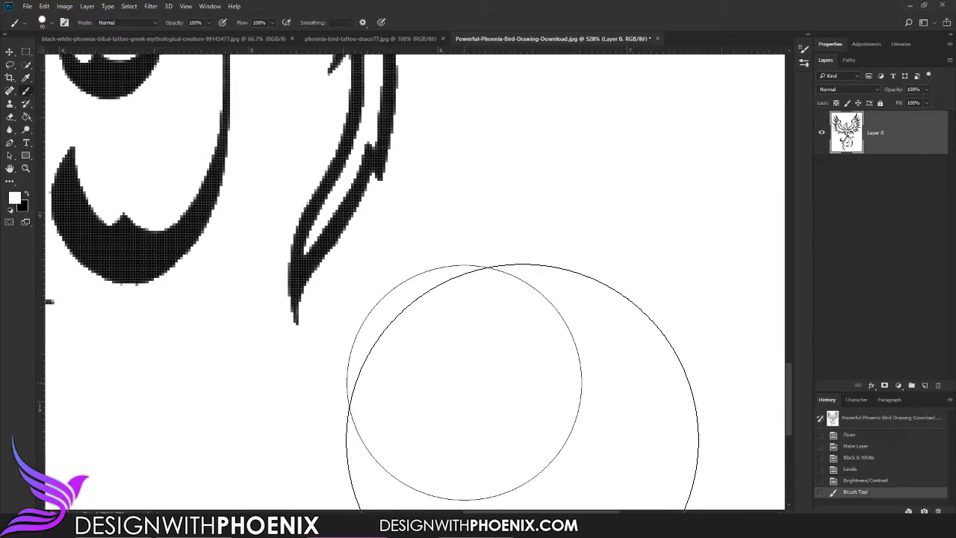
Erase the white around and inside the phoenix's left-hand wing with the Background Eraser, with black as foreground and white as background colour.
click(25, 169)
key(ctrl+0)
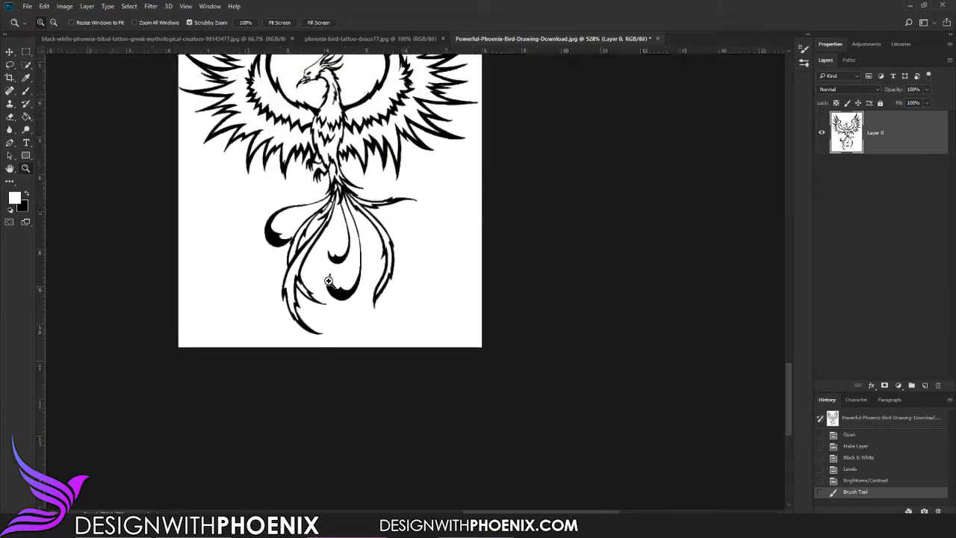
click(9, 117)
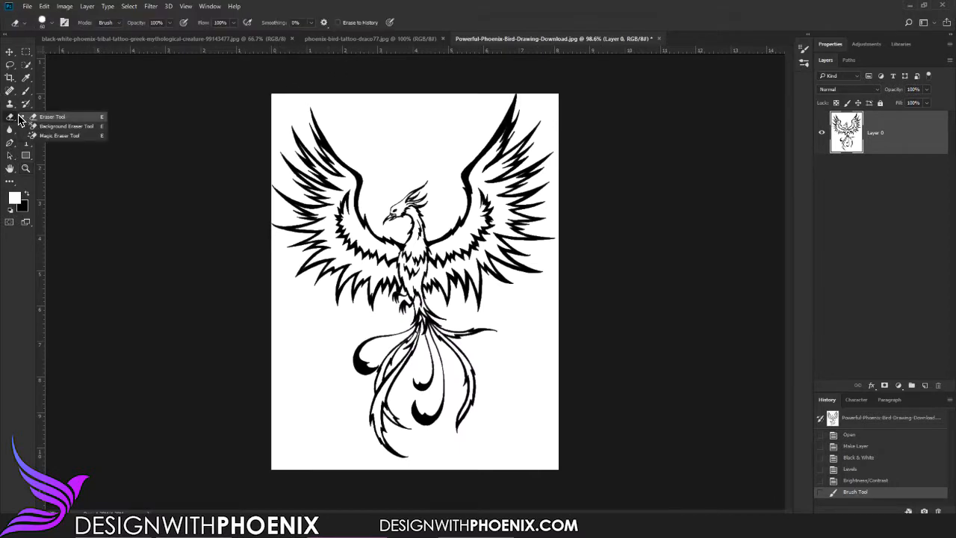
click(46, 126)
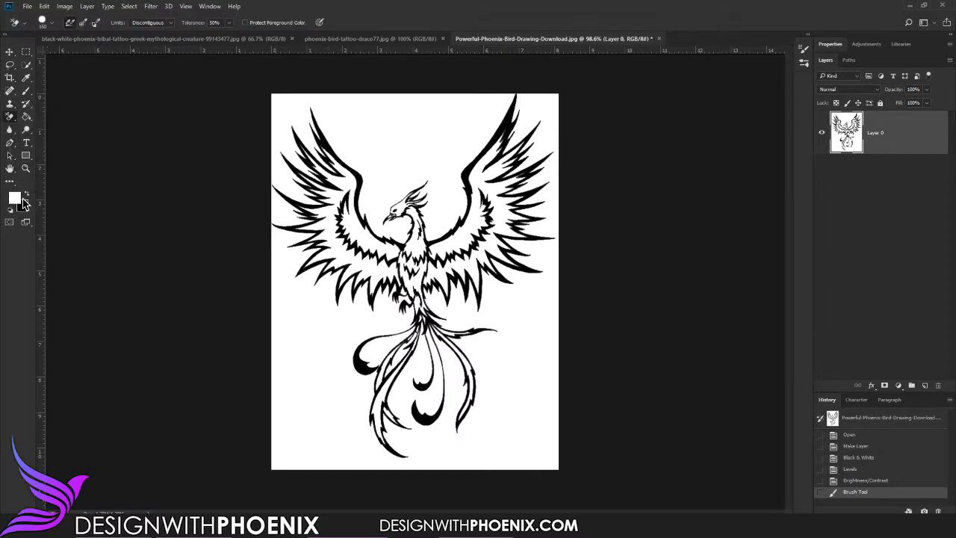
click(27, 195)
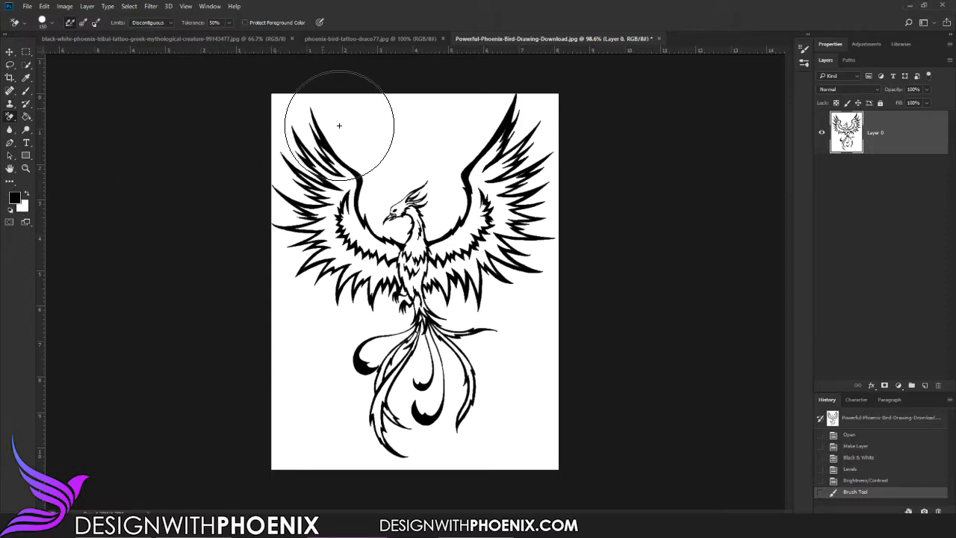
drag(318, 131, 322, 142)
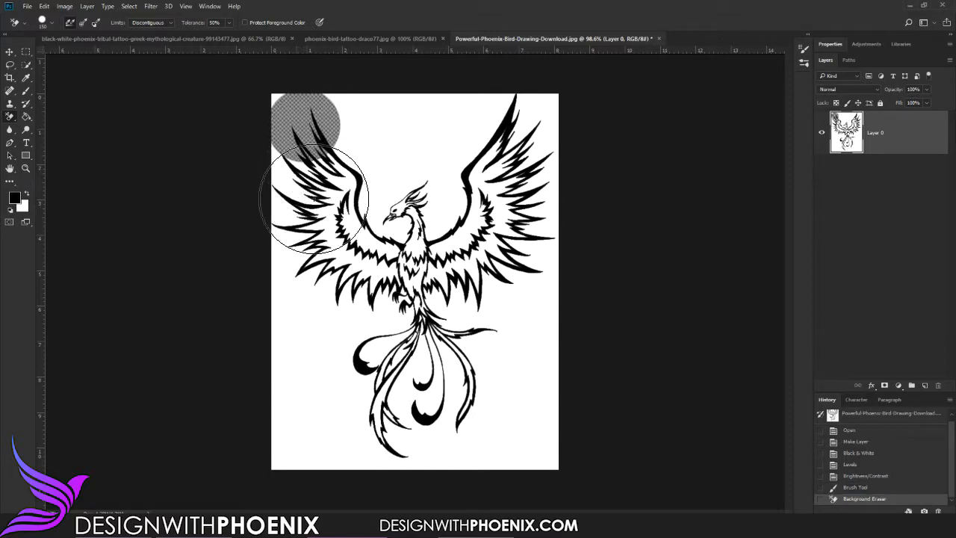
drag(305, 202, 290, 196)
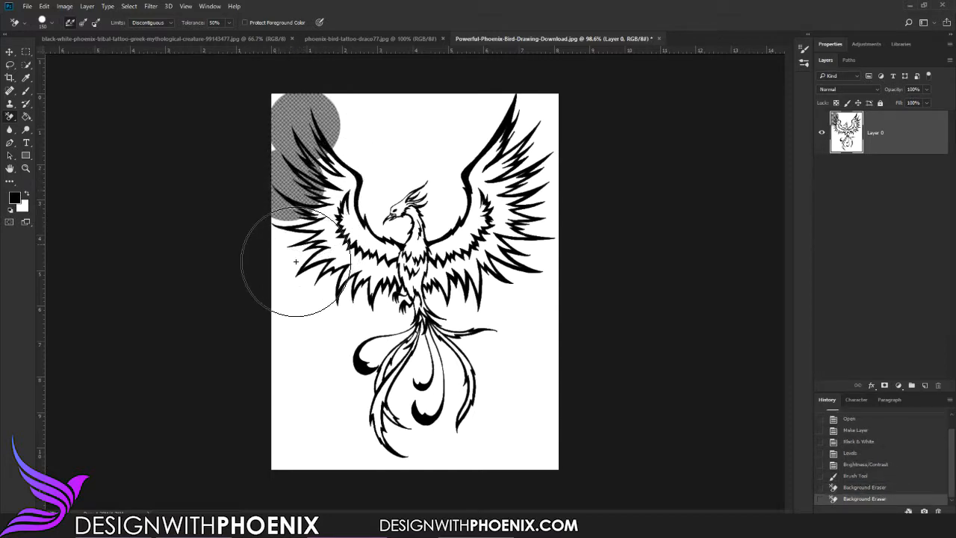
drag(299, 254, 306, 258)
click(338, 223)
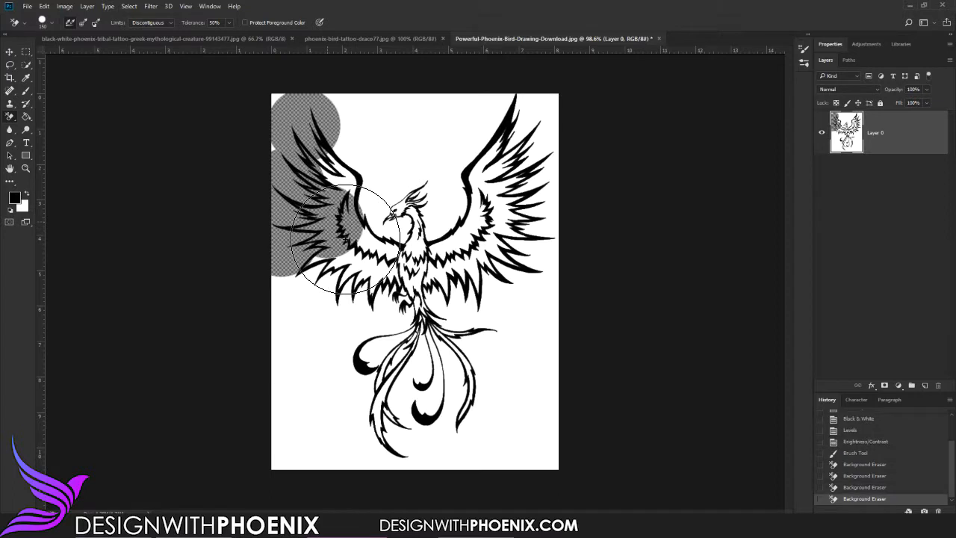
click(357, 178)
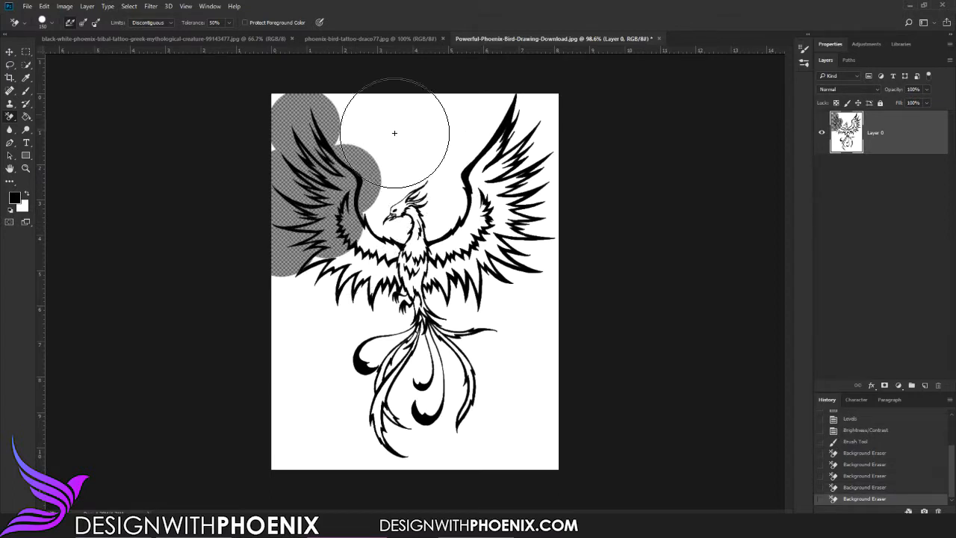
click(358, 241)
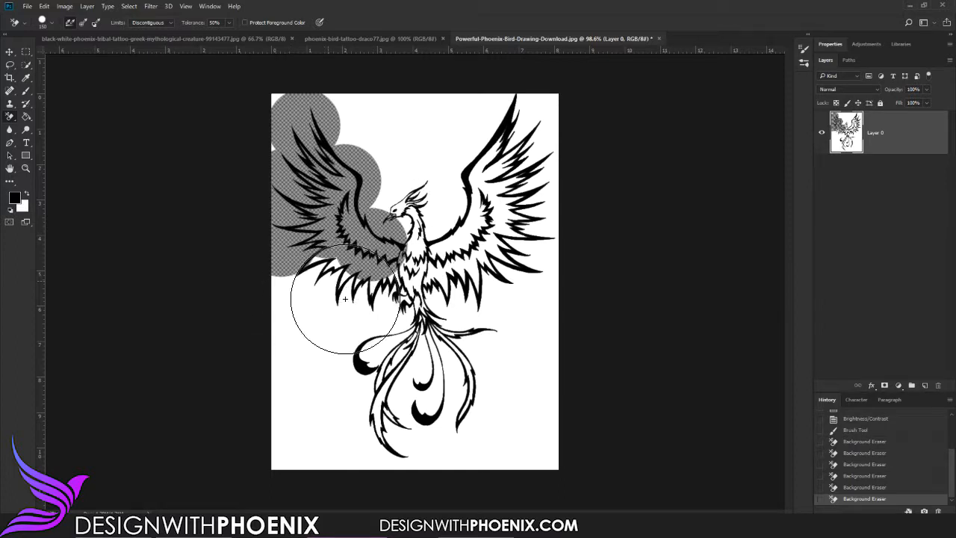
click(326, 283)
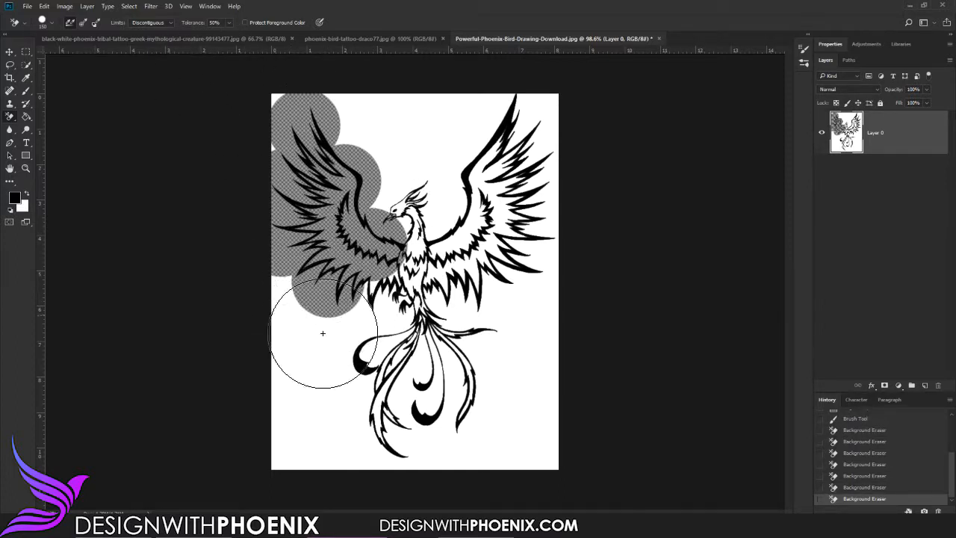
click(381, 303)
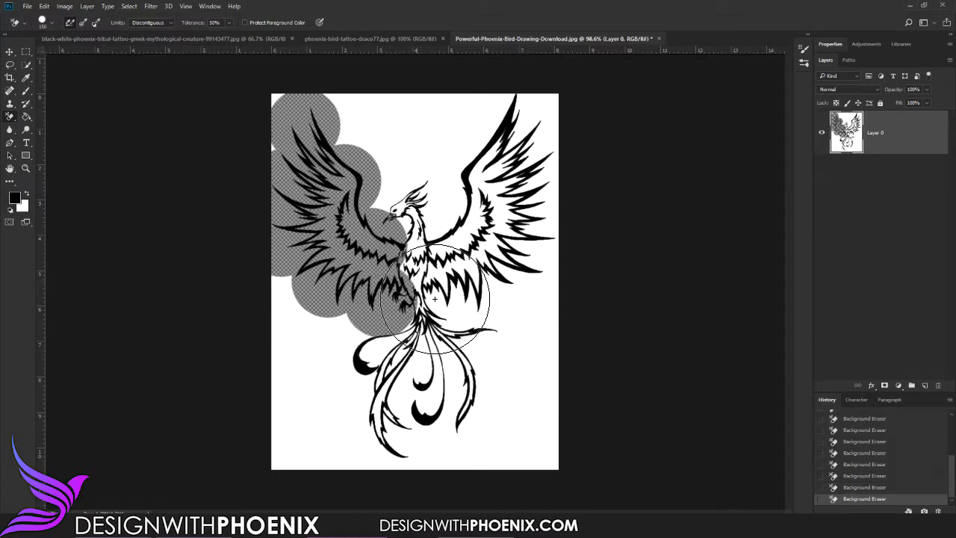
Erase the white background around the phoenix's head, body, inner right-hand wing and the base of the tail.
click(411, 217)
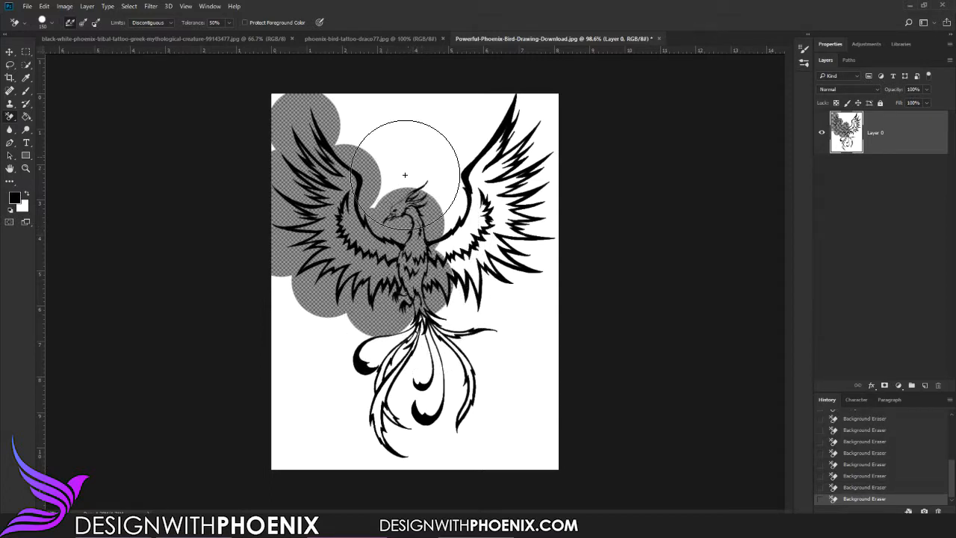
click(462, 202)
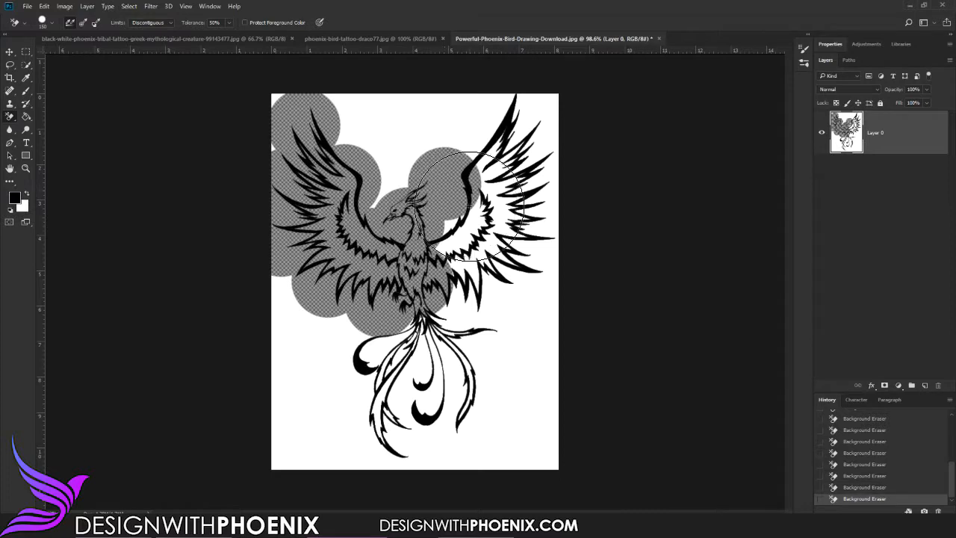
click(464, 297)
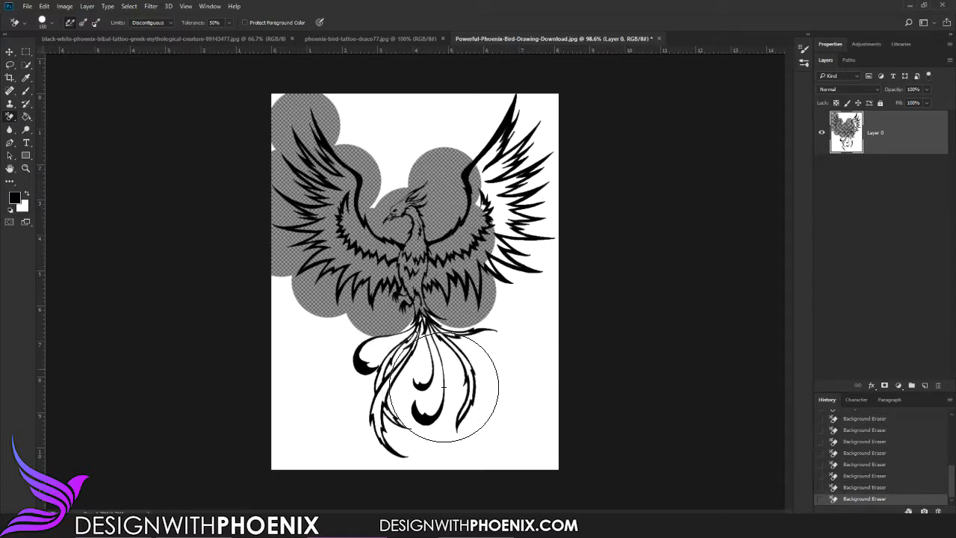
click(419, 347)
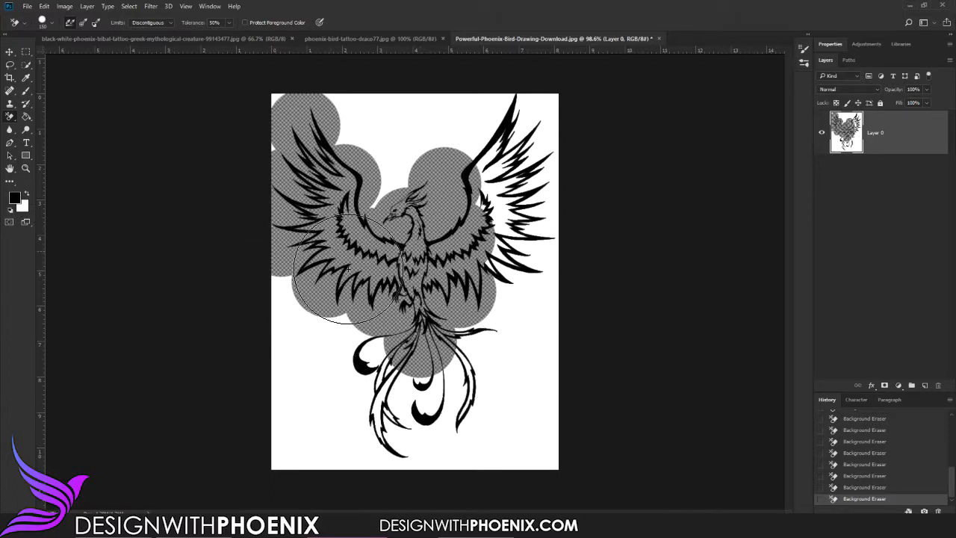
Try Contiguous limits for the Background Eraser over the tail feathers and restore the Discontiguous setting.
click(138, 27)
click(142, 37)
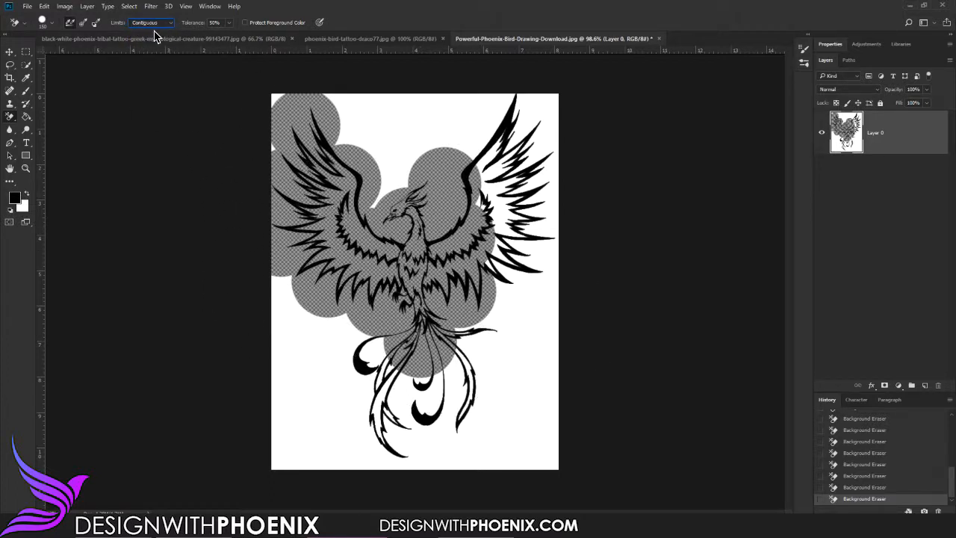
mouse_move(383, 370)
mouse_down()
mouse_move(367, 359)
mouse_move(374, 352)
mouse_move(396, 370)
mouse_up()
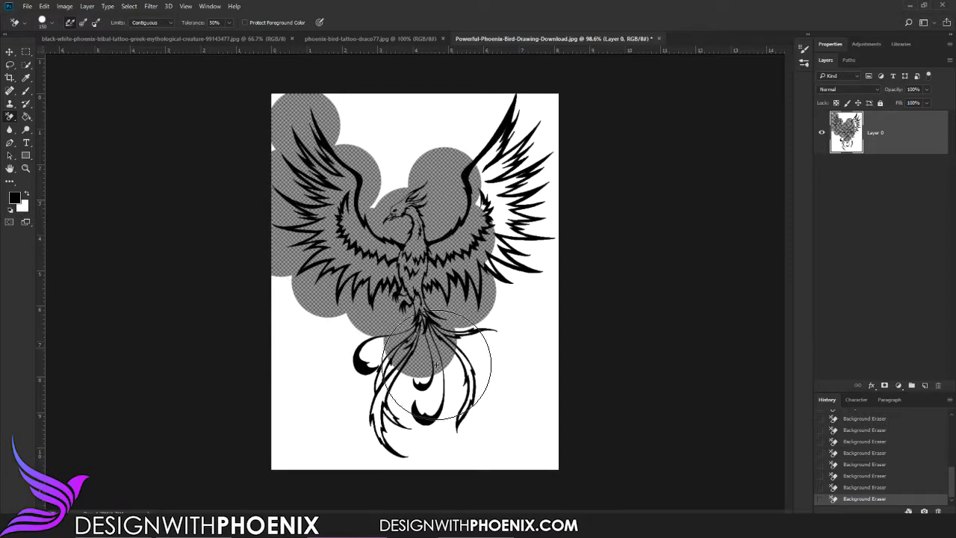
click(157, 24)
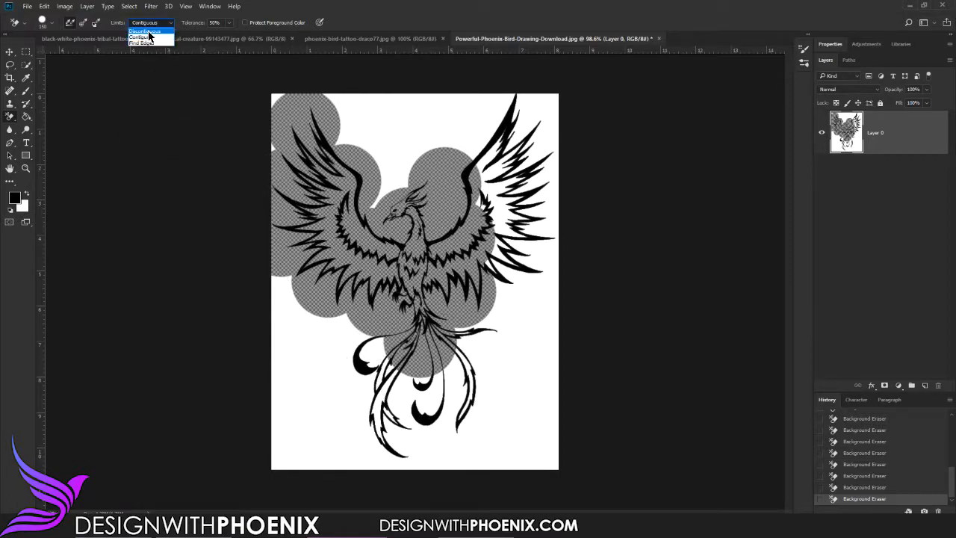
click(149, 32)
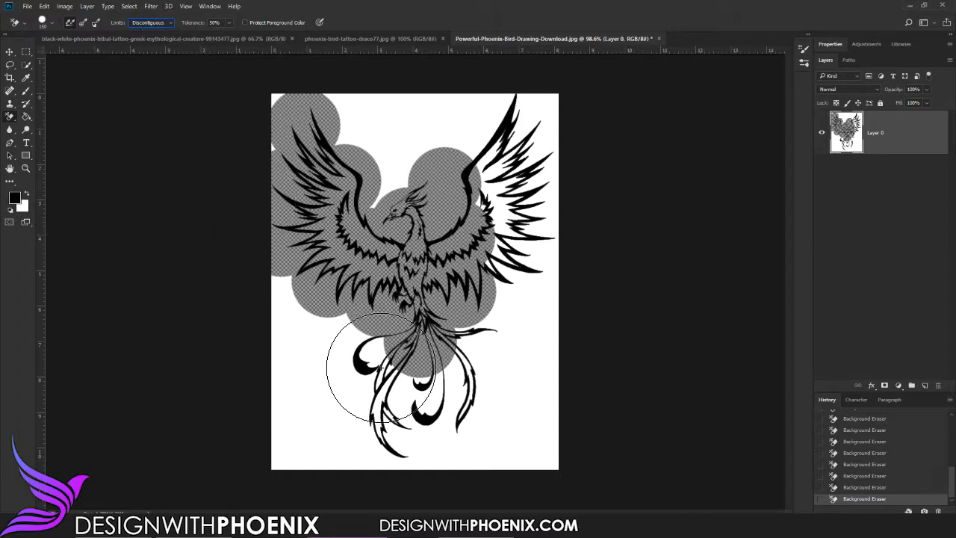
Erase the remaining white background around and between the phoenix's tail feathers down to their tips.
drag(343, 355, 385, 385)
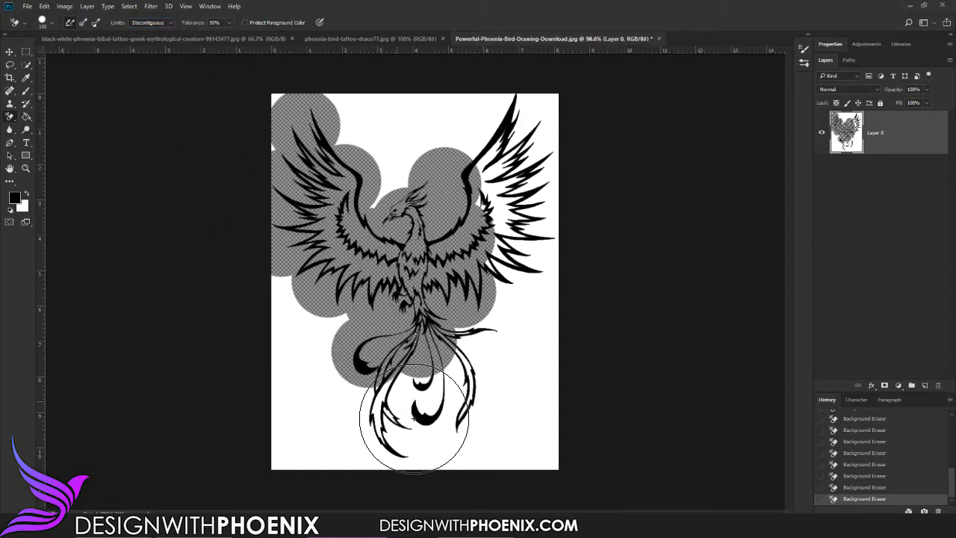
click(402, 383)
click(413, 455)
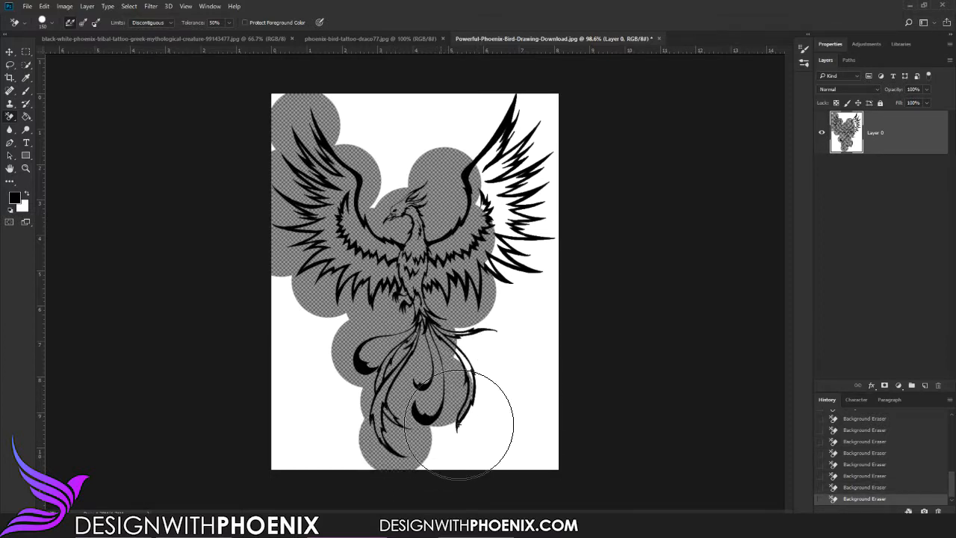
click(452, 447)
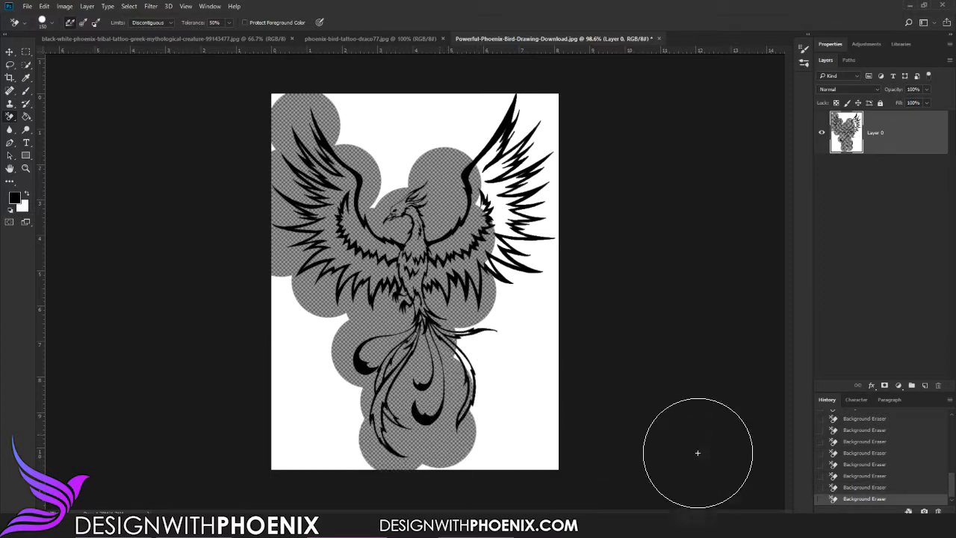
click(488, 363)
click(465, 403)
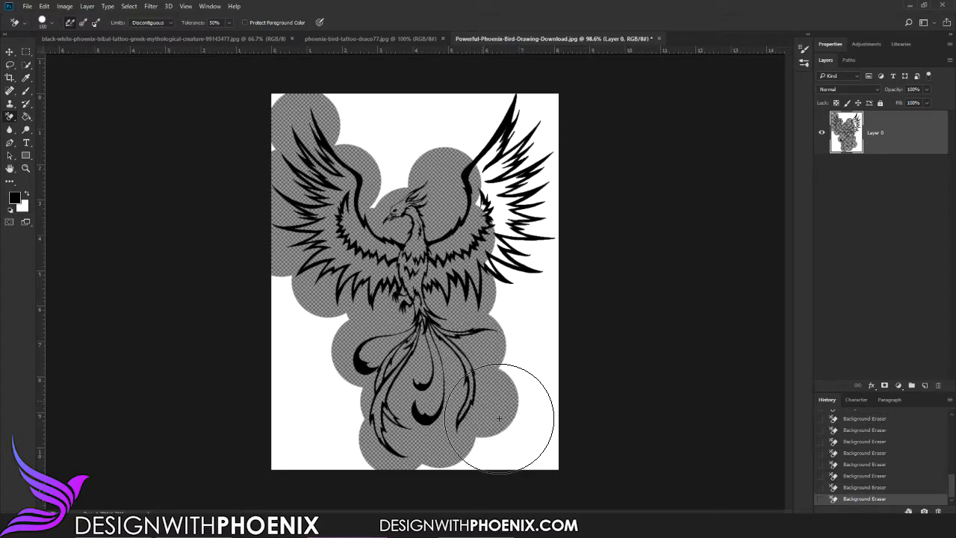
Erase the white background around and between the feathers of the phoenix's right-hand wing with the Background Eraser.
click(520, 276)
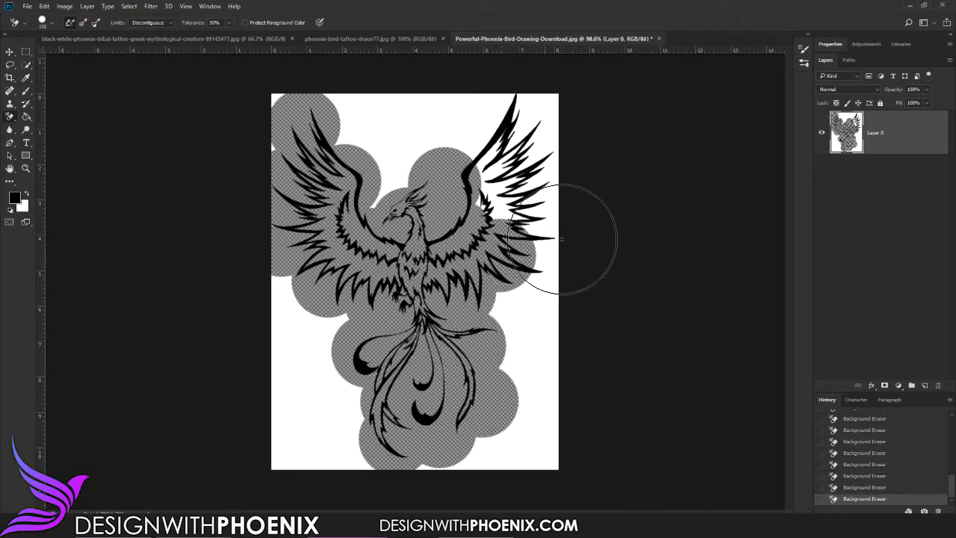
click(560, 281)
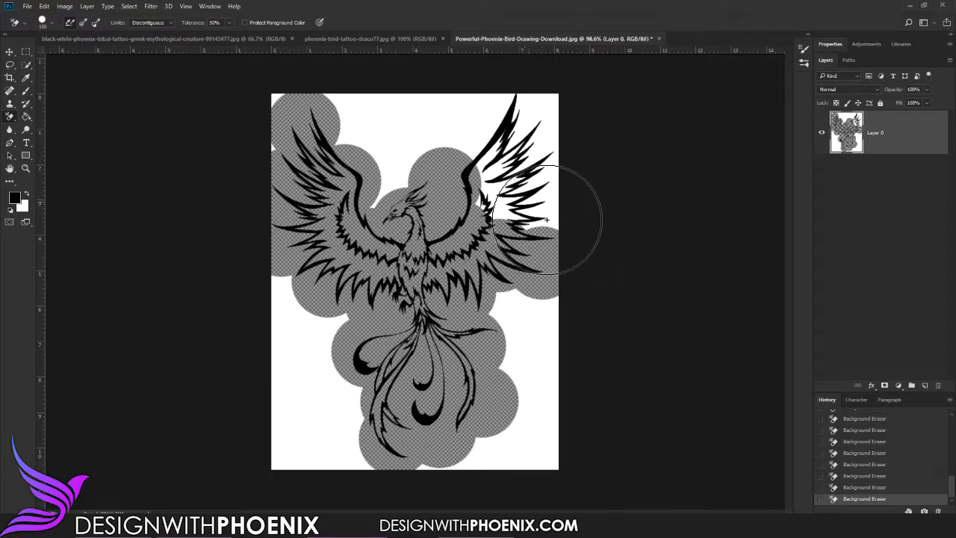
click(532, 198)
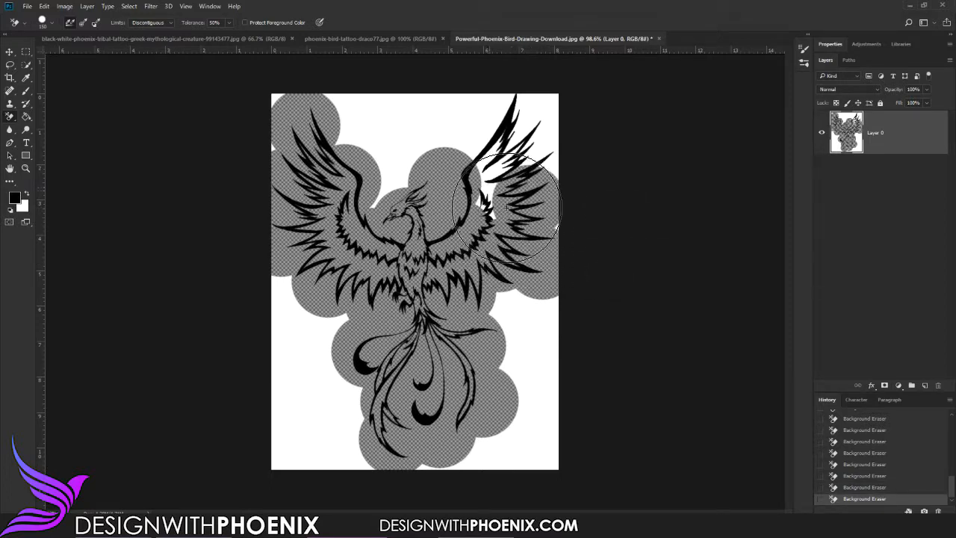
click(515, 183)
mouse_move(515, 183)
mouse_down()
mouse_move(539, 133)
mouse_move(497, 120)
mouse_move(551, 137)
mouse_move(573, 111)
mouse_up()
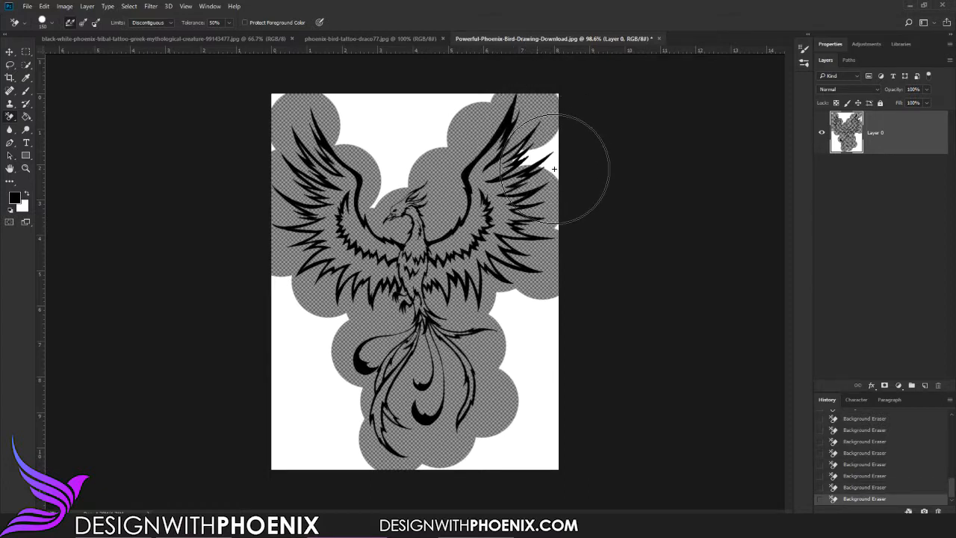
click(580, 174)
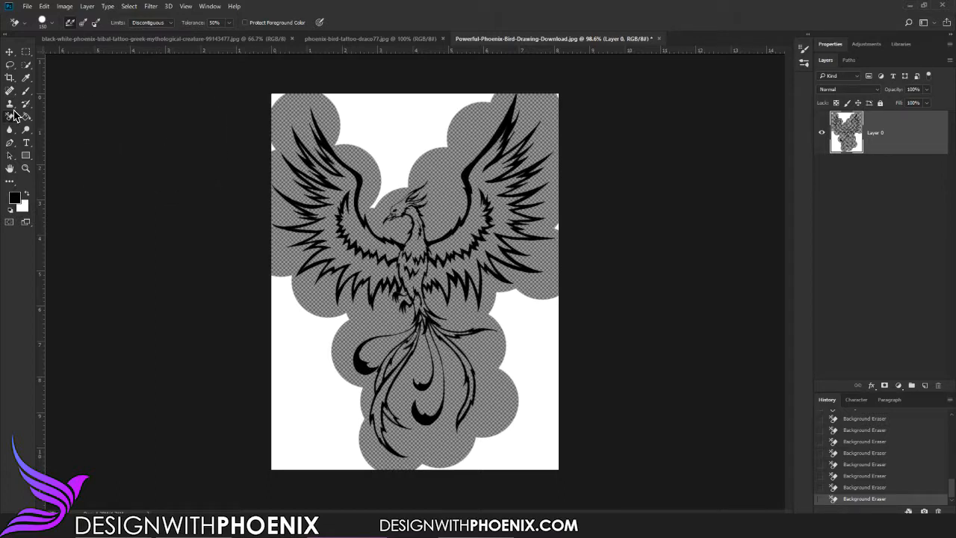
Erase the leftover white close to the phoenix's outline and along the side edges of the image with the regular Eraser at 26 px.
drag(8, 117, 41, 112)
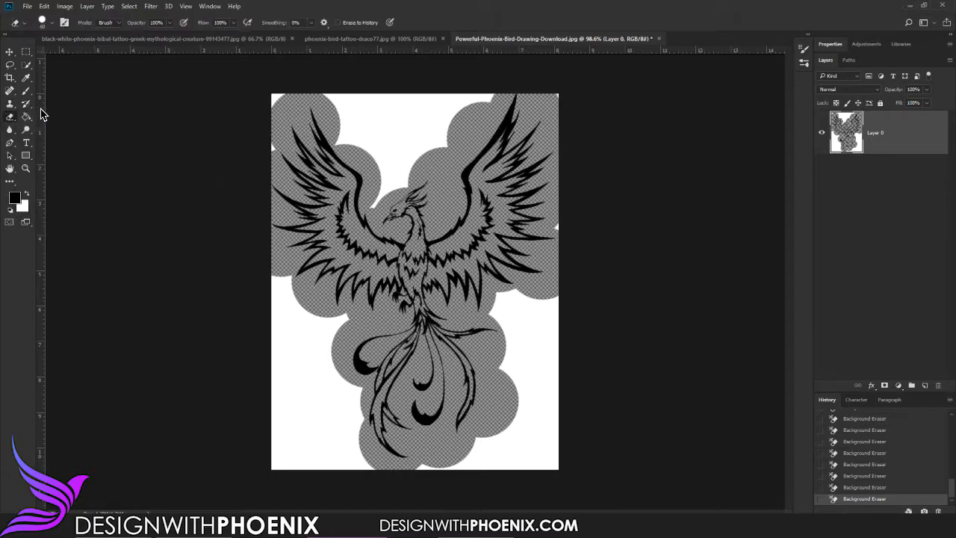
click(50, 23)
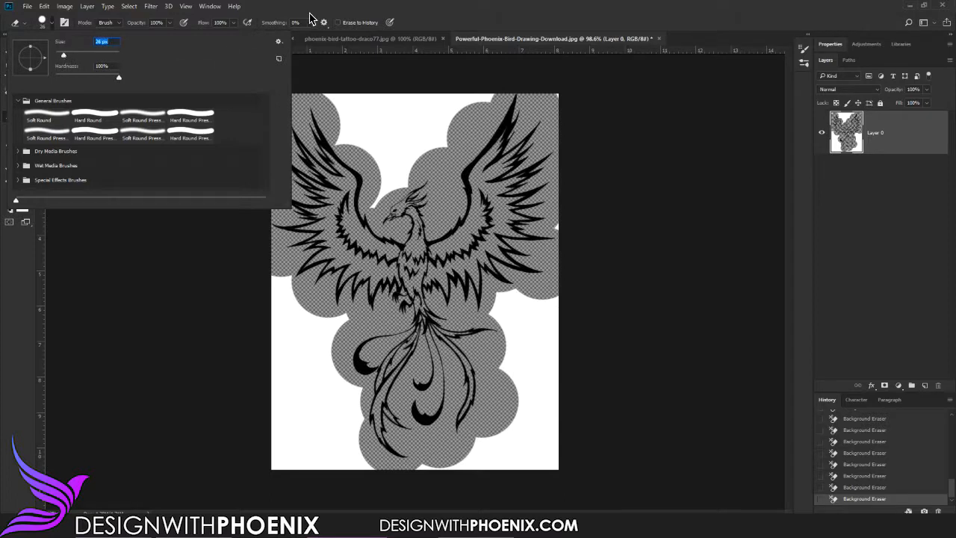
key(Return)
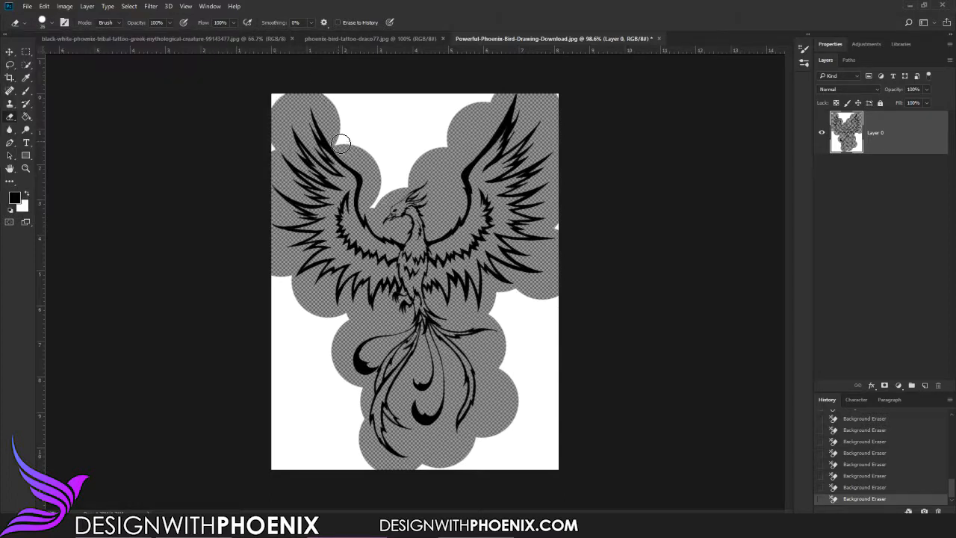
mouse_move(341, 144)
mouse_down()
mouse_move(369, 139)
mouse_move(361, 156)
mouse_move(351, 149)
mouse_move(369, 141)
mouse_move(373, 208)
mouse_move(408, 182)
mouse_move(382, 208)
mouse_up()
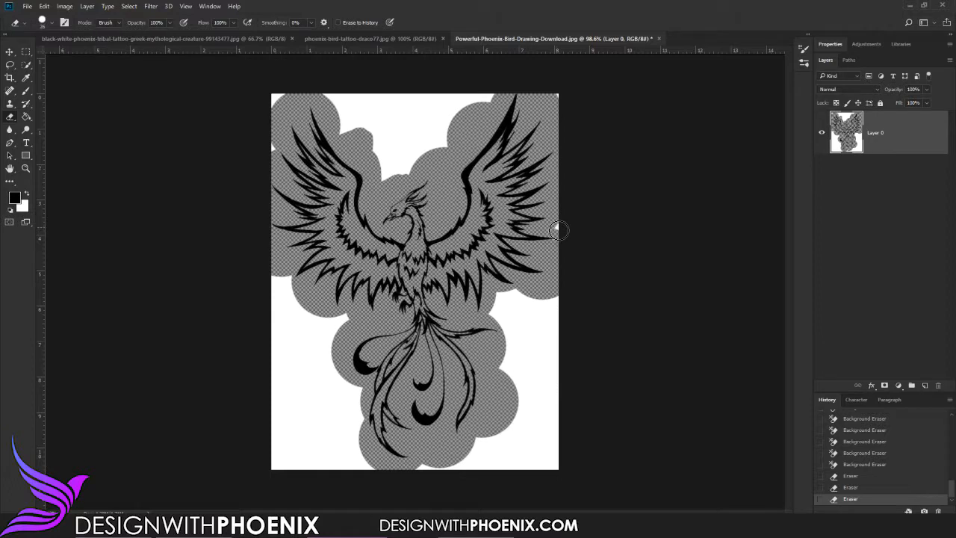
drag(581, 212, 495, 82)
drag(564, 98, 576, 83)
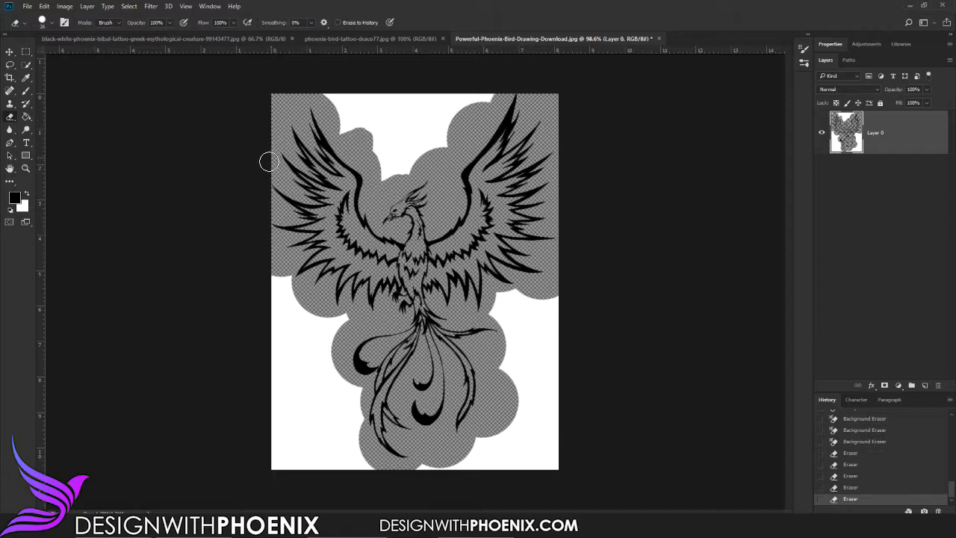
drag(269, 161, 245, 244)
mouse_move(290, 276)
mouse_down()
mouse_move(310, 311)
mouse_move(349, 321)
mouse_move(335, 337)
mouse_move(336, 363)
mouse_move(362, 398)
mouse_move(360, 456)
mouse_move(392, 479)
mouse_move(444, 482)
mouse_move(427, 482)
mouse_move(424, 471)
mouse_move(434, 469)
mouse_move(414, 479)
mouse_move(455, 468)
mouse_move(516, 423)
mouse_move(521, 392)
mouse_move(503, 372)
mouse_move(499, 303)
mouse_up()
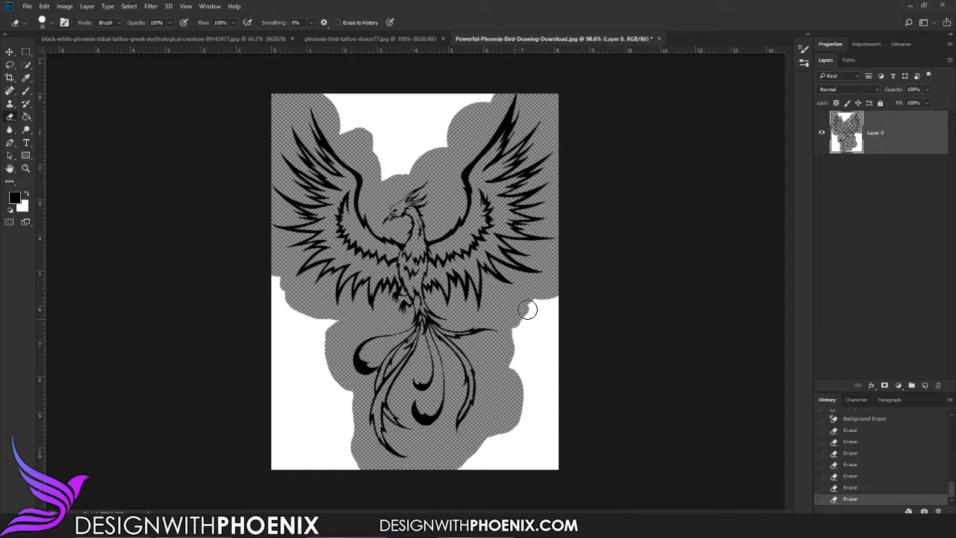
drag(553, 297, 564, 293)
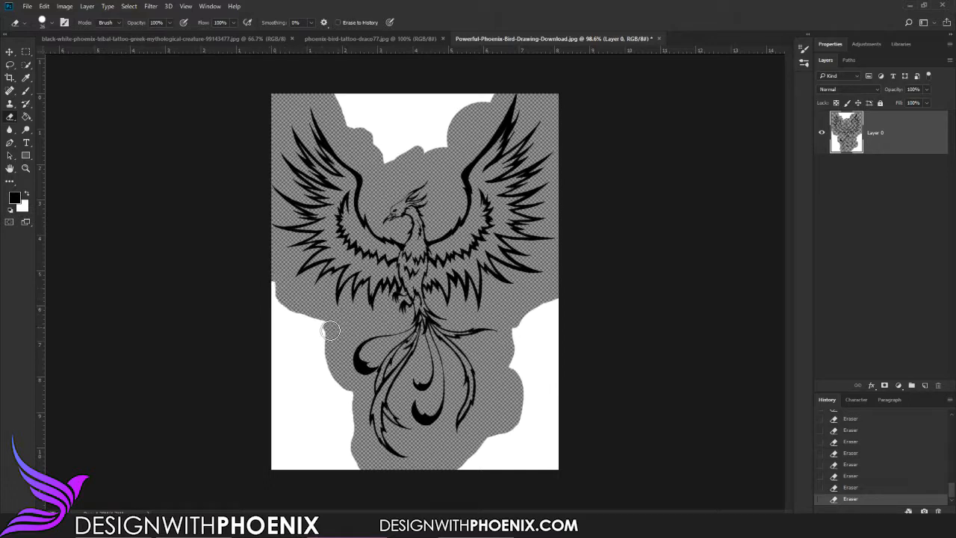
Enlarge the Eraser brush and erase the remaining white in both lower corners and between the raised wings above the head.
click(51, 23)
key(Return)
mouse_move(274, 299)
mouse_down()
mouse_move(299, 327)
mouse_move(326, 336)
mouse_move(283, 351)
mouse_move(326, 370)
mouse_move(272, 386)
mouse_move(325, 389)
mouse_move(350, 406)
mouse_move(362, 484)
mouse_move(306, 401)
mouse_move(327, 471)
mouse_move(289, 387)
mouse_up()
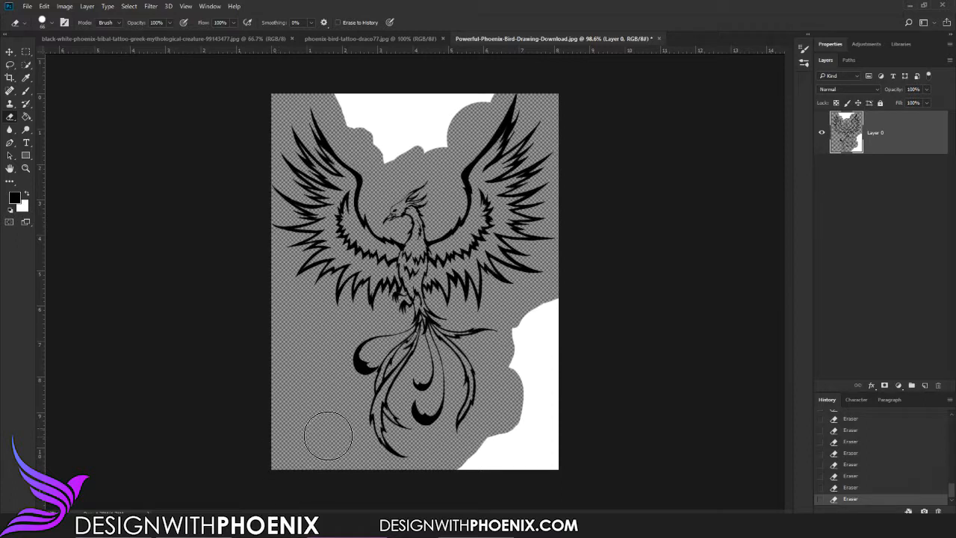
mouse_move(574, 311)
mouse_down()
mouse_move(540, 321)
mouse_move(533, 360)
mouse_move(561, 337)
mouse_up()
mouse_move(557, 376)
mouse_down()
mouse_move(505, 463)
mouse_move(472, 480)
mouse_up()
drag(557, 402, 546, 450)
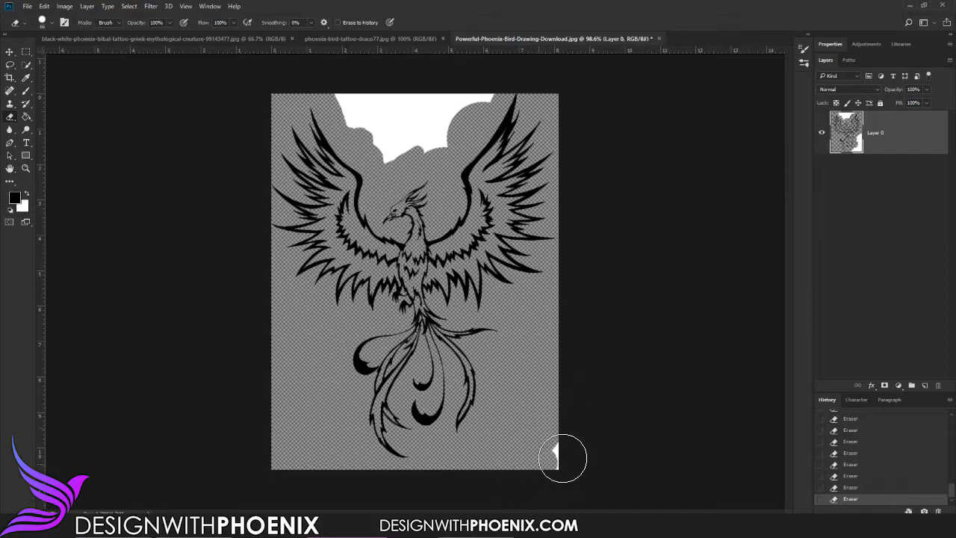
mouse_move(451, 152)
mouse_down()
mouse_move(387, 158)
mouse_move(380, 131)
mouse_move(351, 111)
mouse_move(494, 97)
mouse_up()
drag(452, 125, 398, 127)
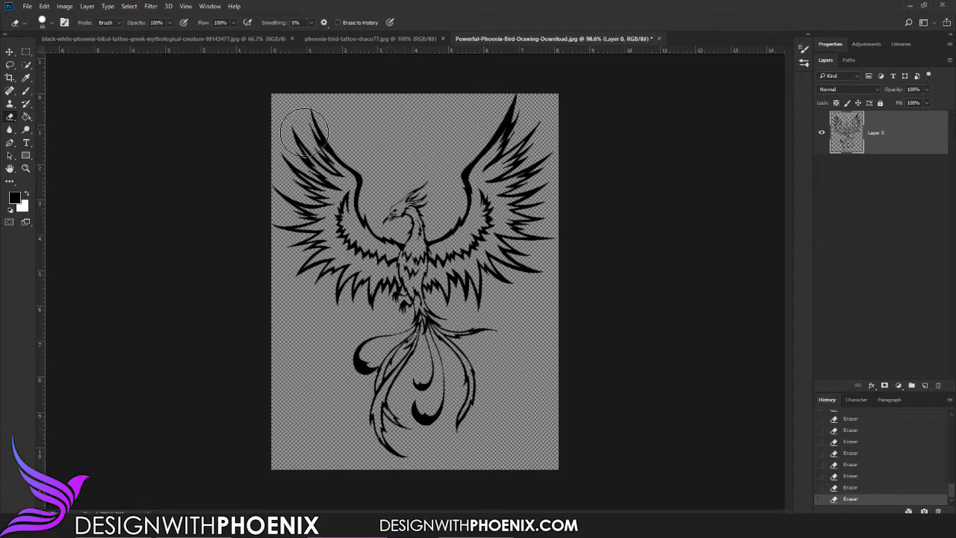
Try a Color Overlay on the phoenix layer and preview different overlay colors for the line art.
click(12, 53)
right_click(896, 137)
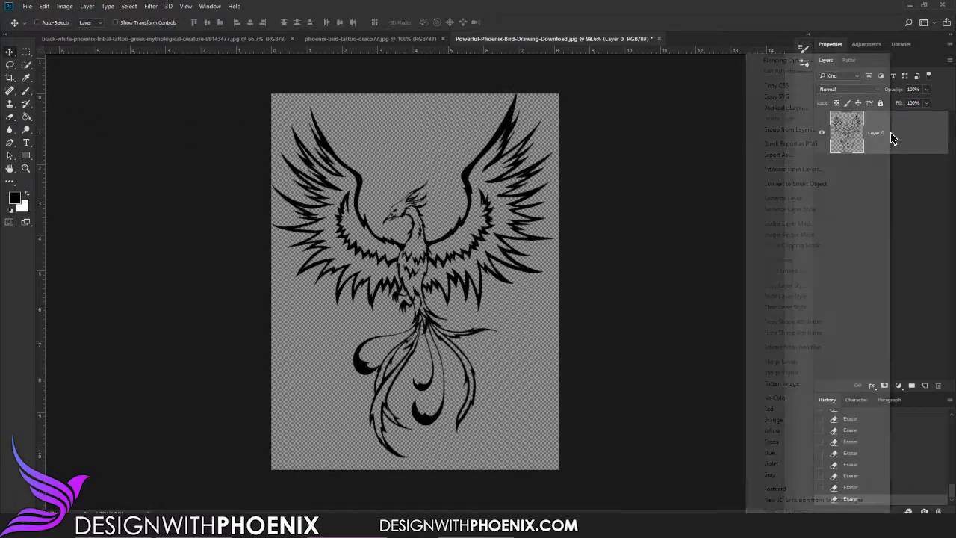
key(Escape)
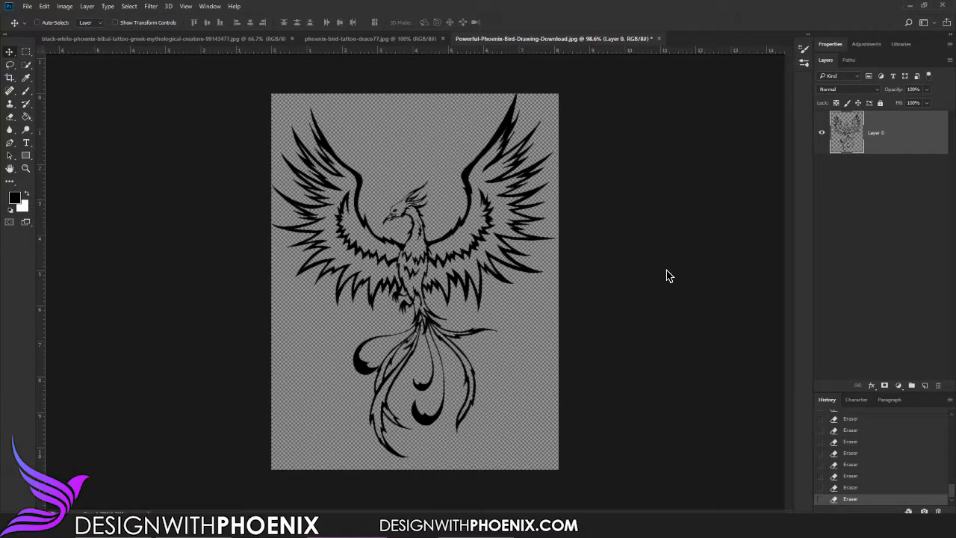
drag(626, 254, 674, 187)
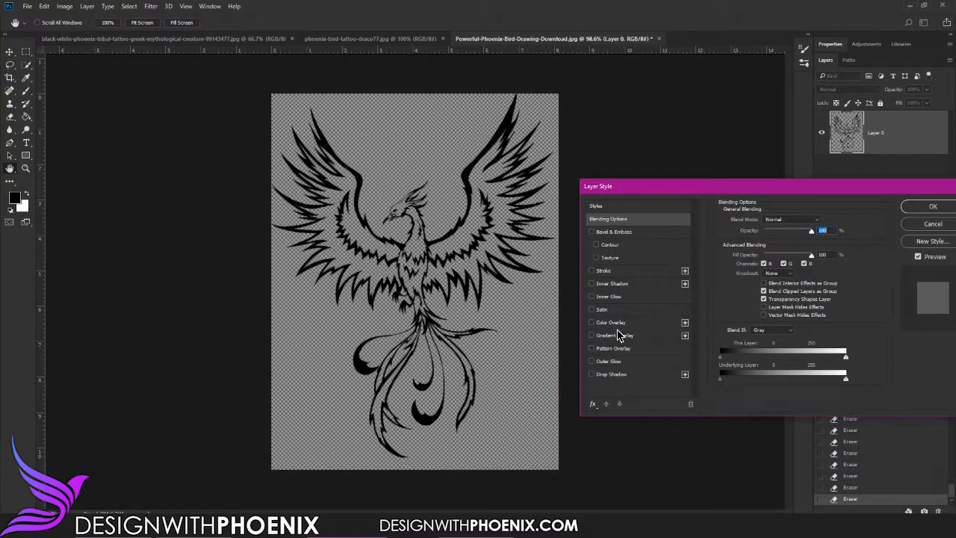
click(612, 324)
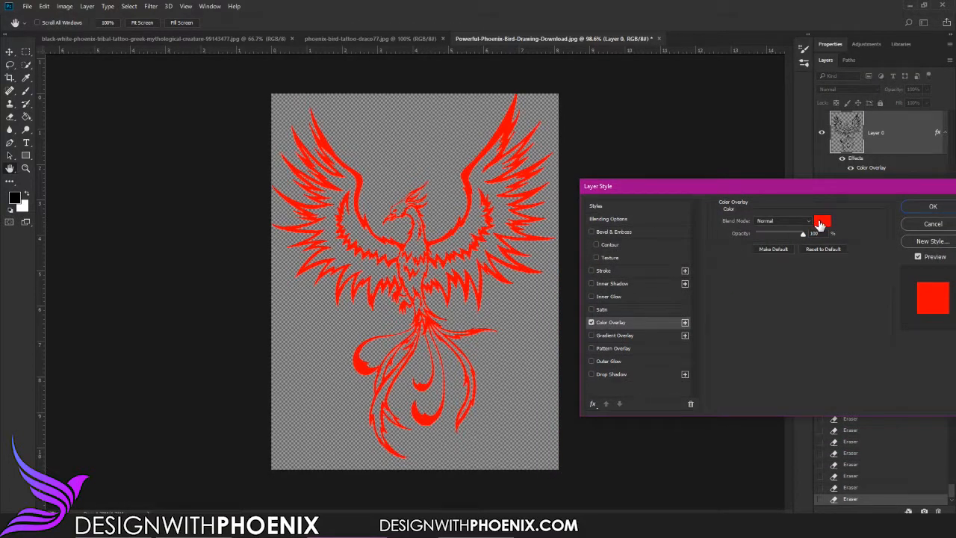
click(824, 222)
drag(429, 183, 521, 112)
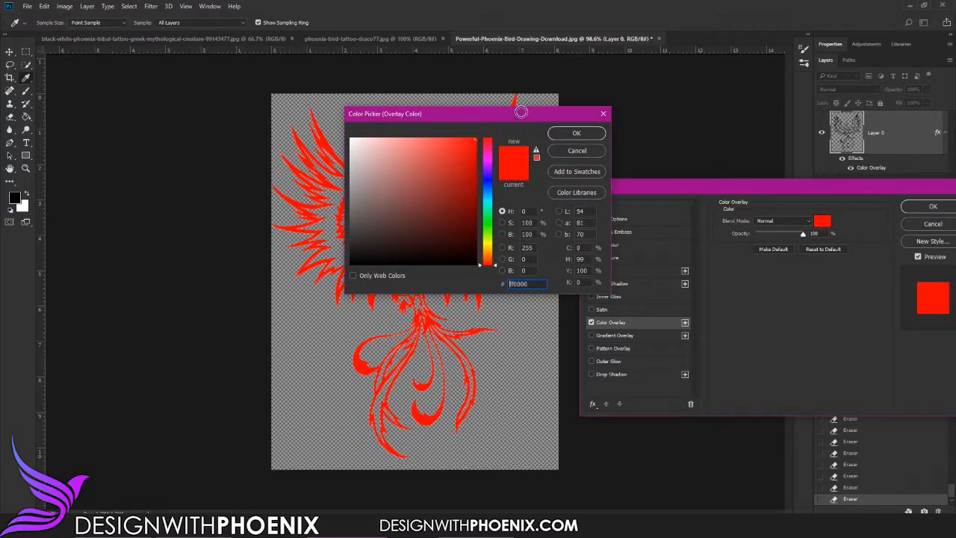
drag(404, 182, 426, 202)
drag(450, 110, 619, 102)
drag(658, 209, 682, 157)
click(736, 144)
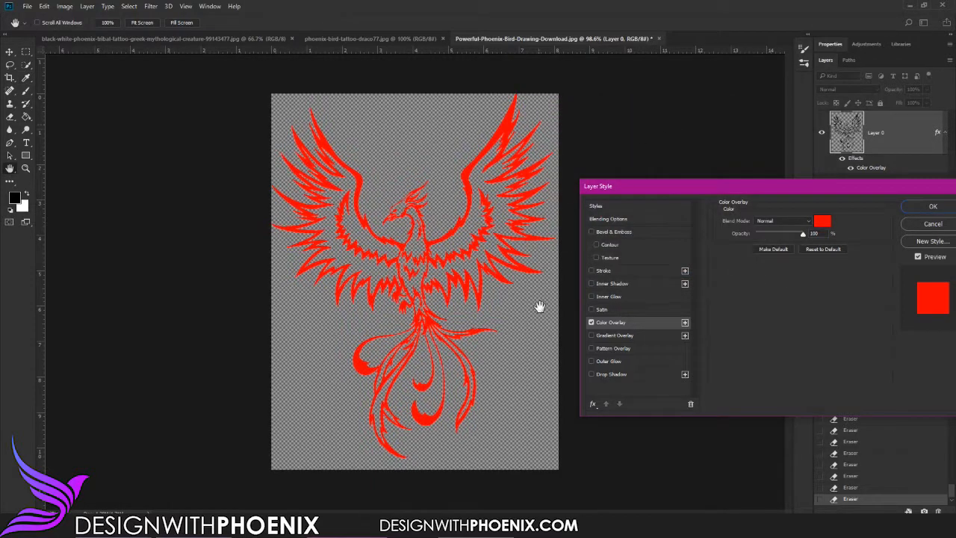
Try a Gradient Overlay in place of the Color Overlay and leave the phoenix layer without either effect.
click(591, 322)
click(592, 335)
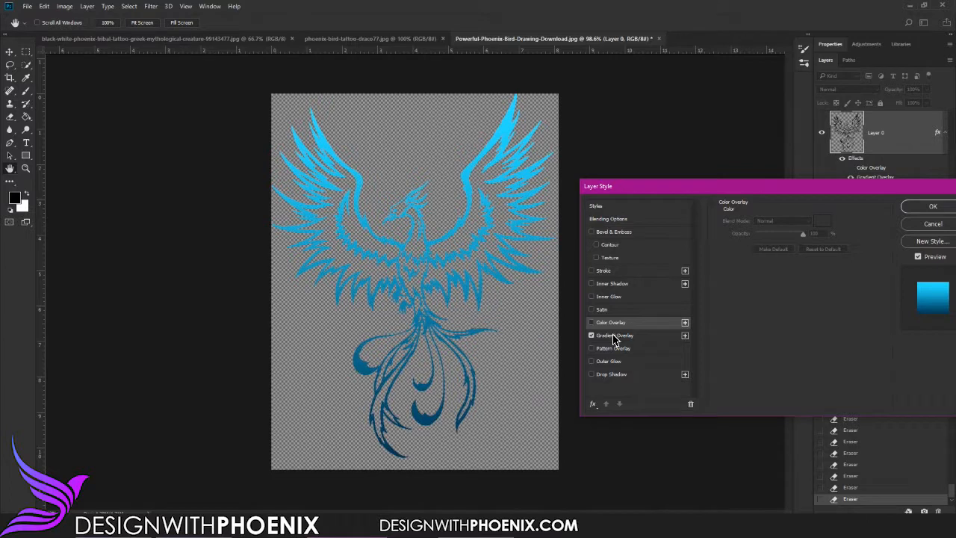
click(592, 336)
click(919, 207)
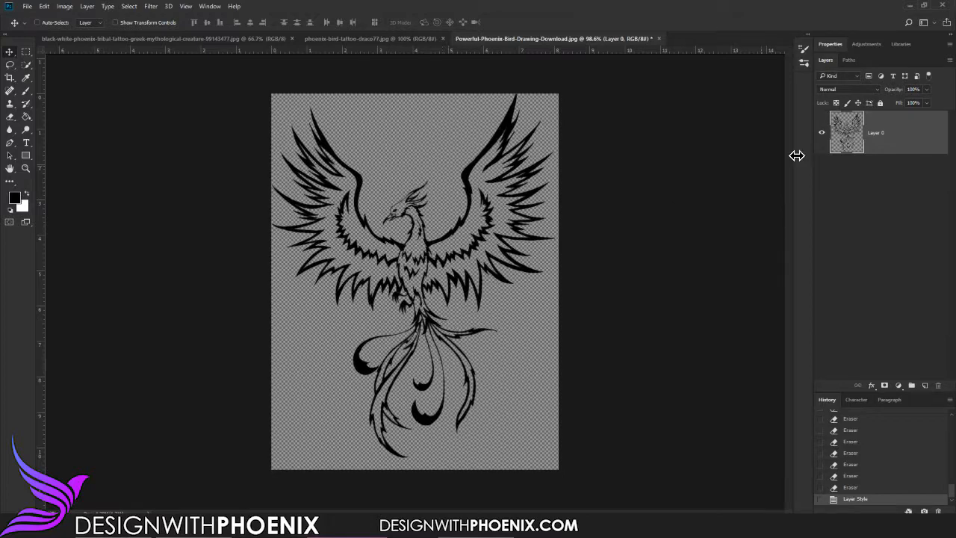
click(867, 199)
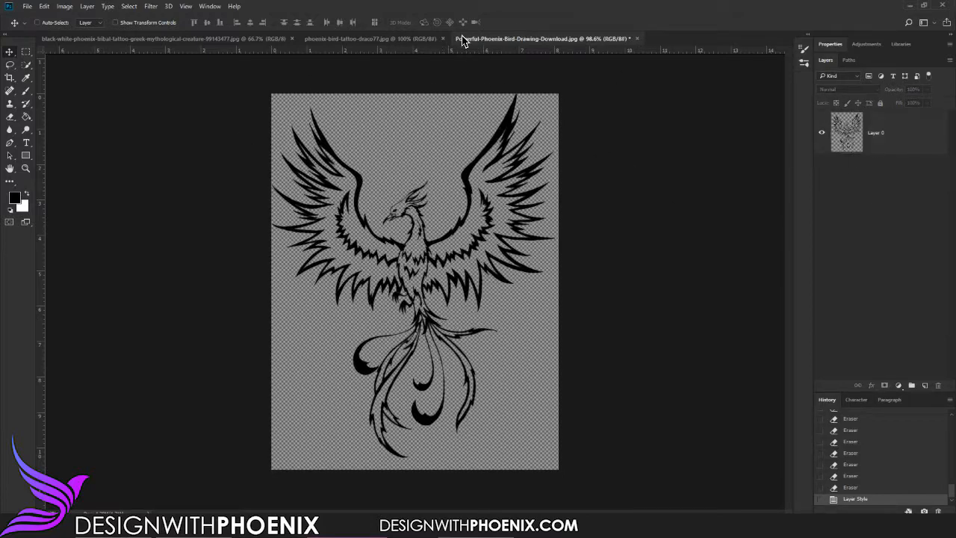
In phoenix-bird-tattoo-draco77.jpg, erase the white around the phoenix's head and upper left-hand wing with the Background Eraser.
click(401, 40)
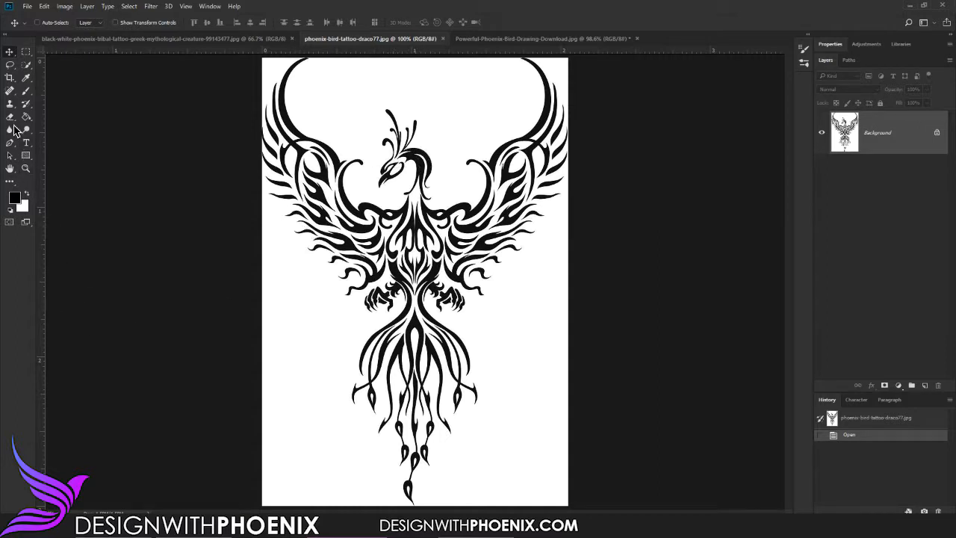
right_click(10, 120)
click(45, 131)
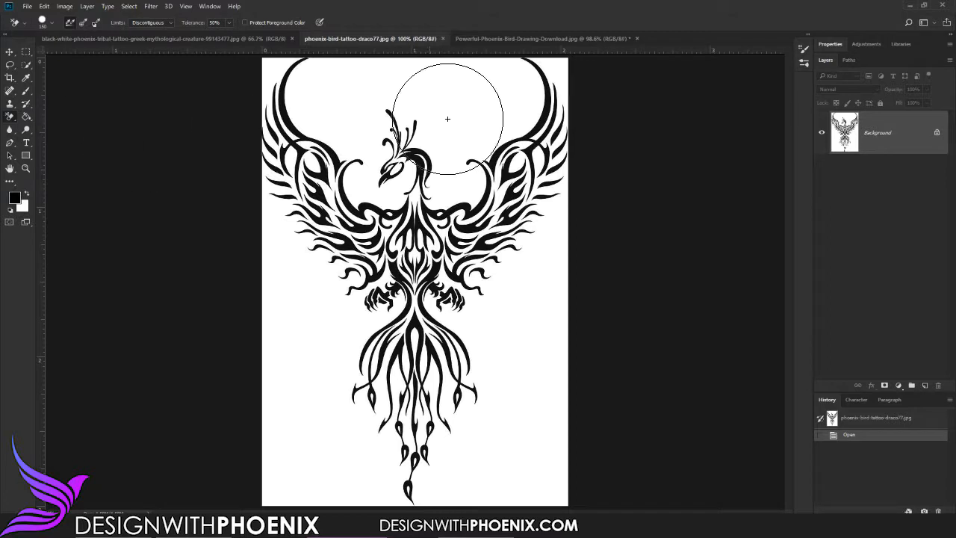
click(409, 168)
click(402, 116)
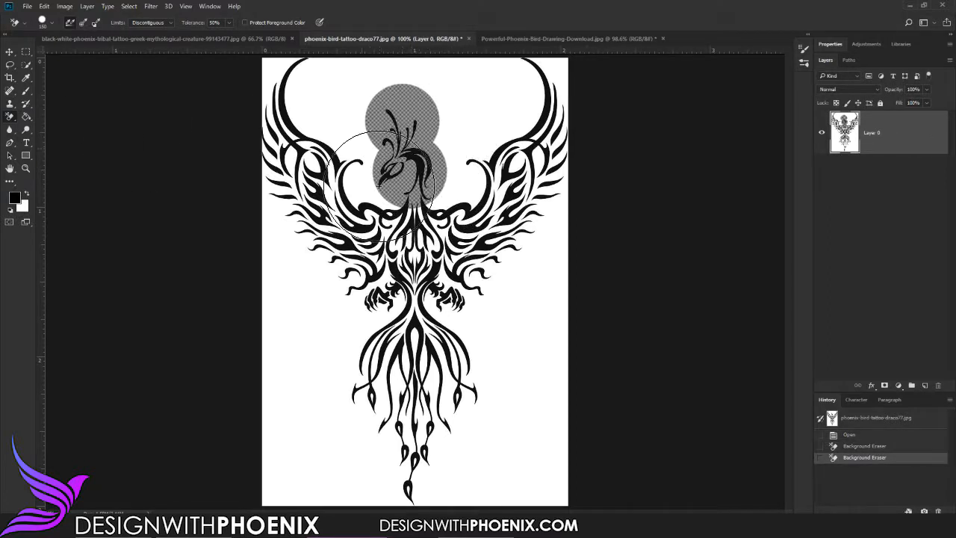
click(366, 179)
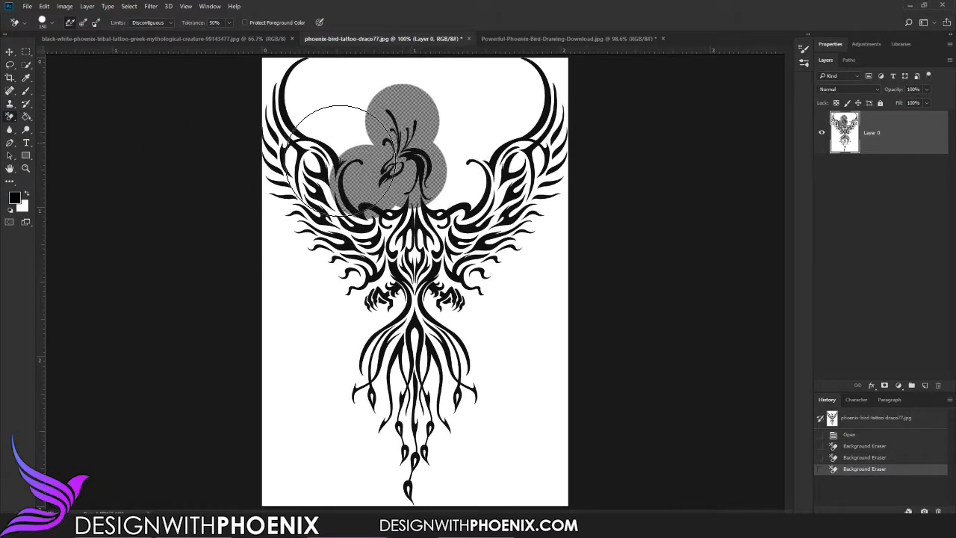
click(326, 138)
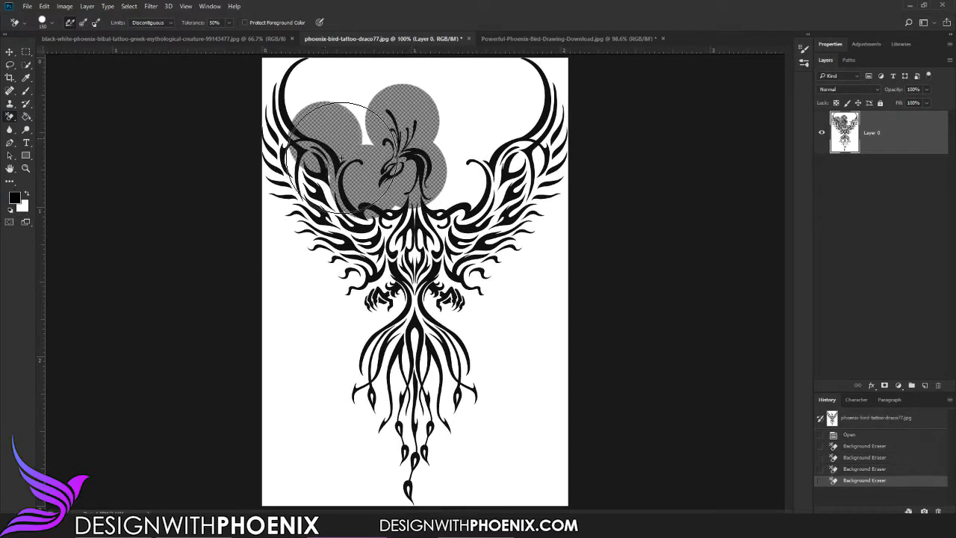
click(291, 140)
click(308, 73)
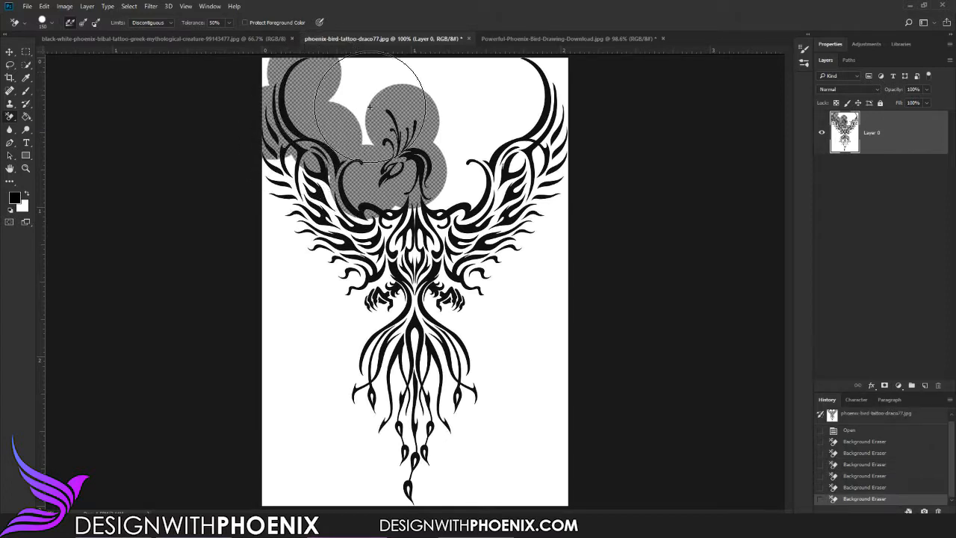
Erase the white around and inside the tribal phoenix's right-hand wing and across its chest with the Background Eraser.
click(528, 79)
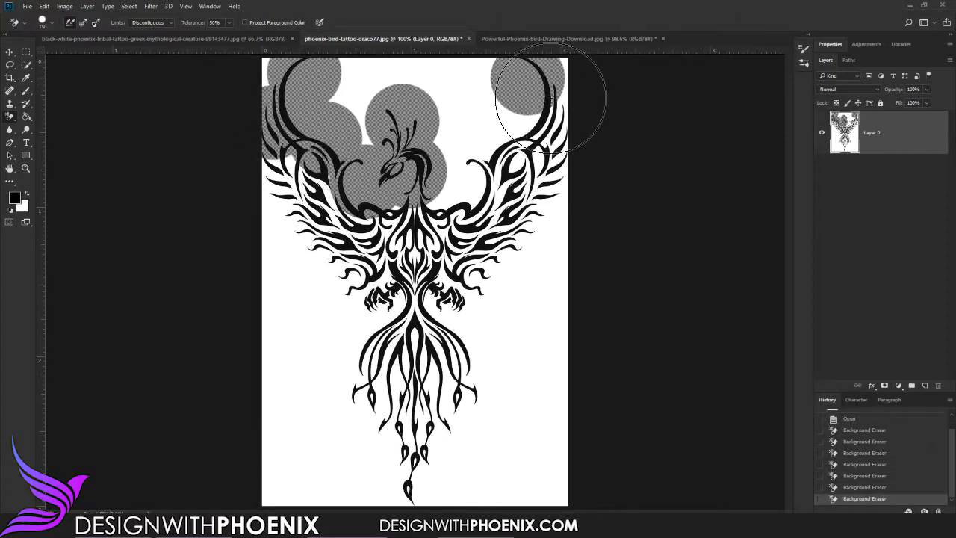
click(567, 98)
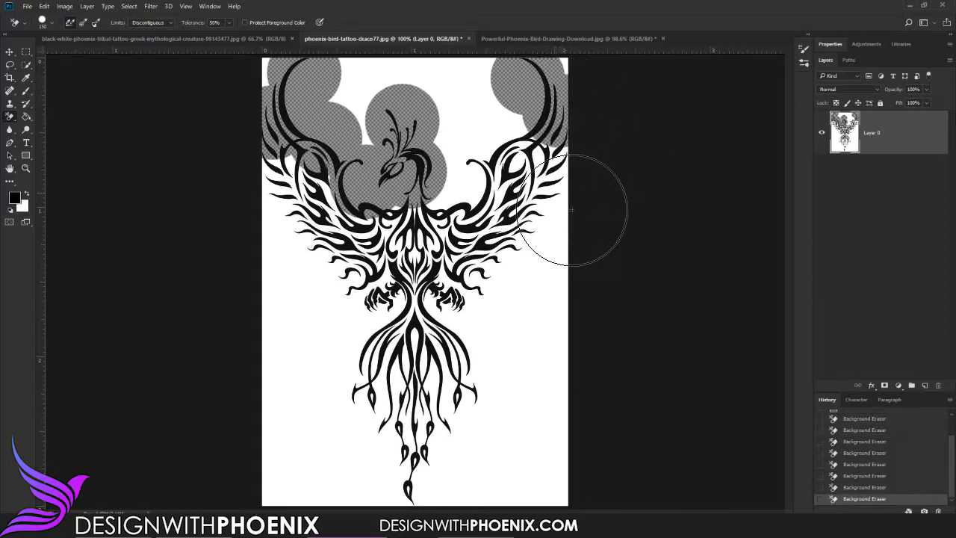
click(554, 163)
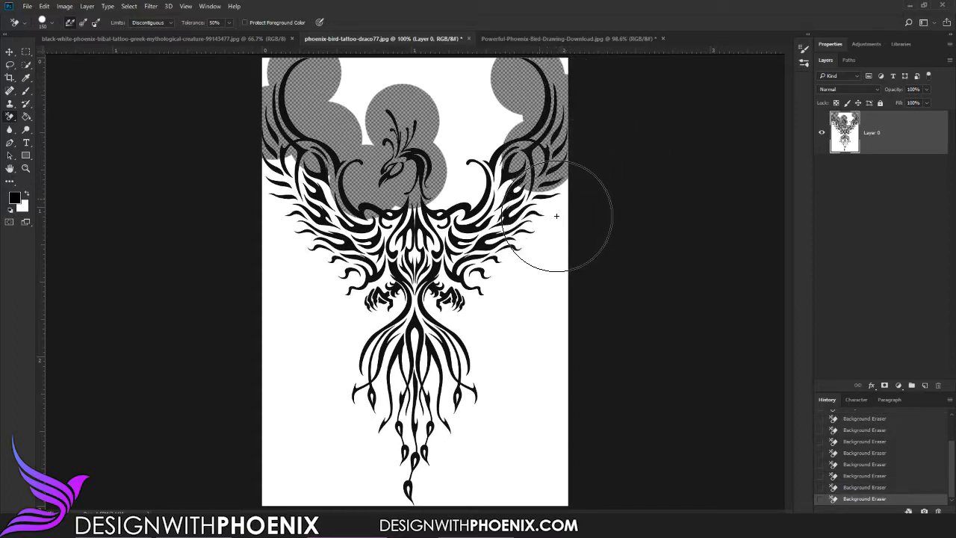
click(547, 221)
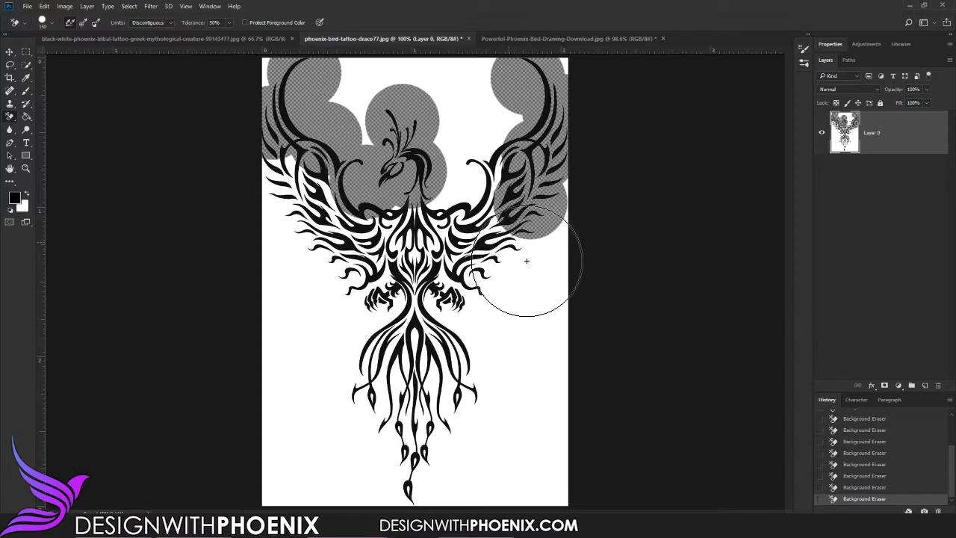
mouse_move(500, 253)
mouse_down()
mouse_move(484, 273)
mouse_move(456, 246)
mouse_move(504, 213)
mouse_move(478, 190)
mouse_move(513, 165)
mouse_move(486, 120)
mouse_move(459, 142)
mouse_up()
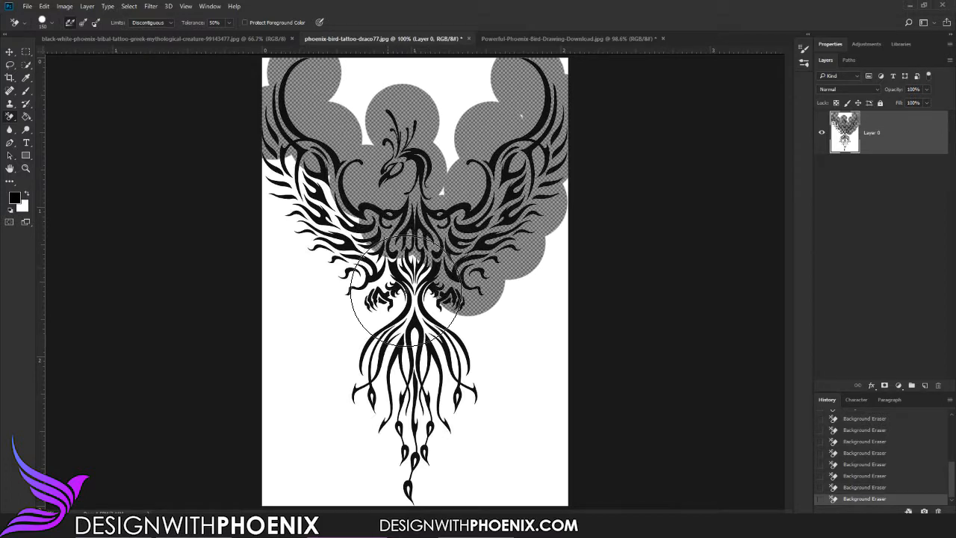
Erase the white around the tribal phoenix's body, tail feathers and remaining left-hand wing with the Background Eraser.
mouse_move(406, 291)
mouse_down()
mouse_move(442, 303)
mouse_move(433, 318)
mouse_move(453, 314)
mouse_move(454, 272)
mouse_move(454, 292)
mouse_move(406, 358)
mouse_move(410, 334)
mouse_move(437, 361)
mouse_move(408, 406)
mouse_move(422, 446)
mouse_move(408, 458)
mouse_move(447, 447)
mouse_move(460, 398)
mouse_move(470, 395)
mouse_move(474, 376)
mouse_move(380, 377)
mouse_move(391, 391)
mouse_move(375, 408)
mouse_move(371, 441)
mouse_move(401, 430)
mouse_move(437, 467)
mouse_move(437, 501)
mouse_move(465, 486)
mouse_up()
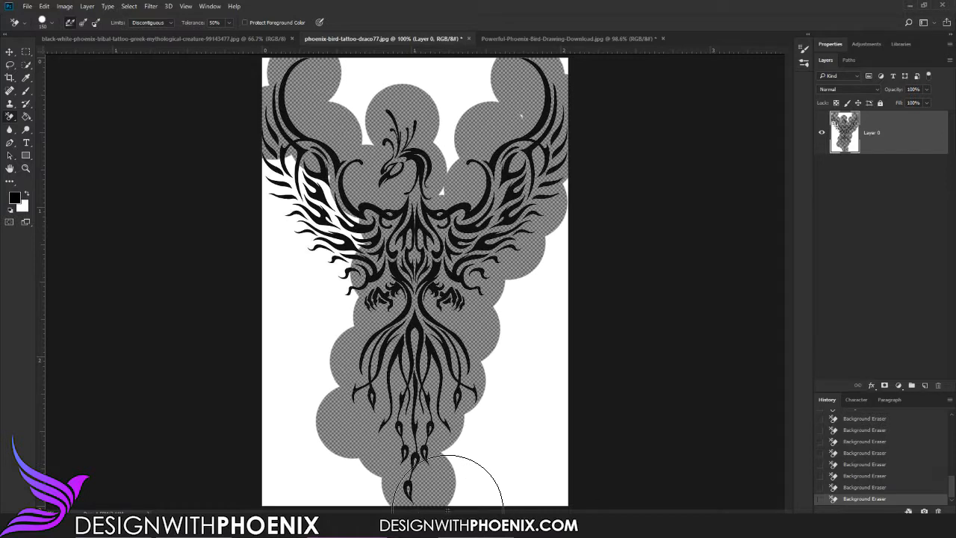
drag(493, 431, 443, 452)
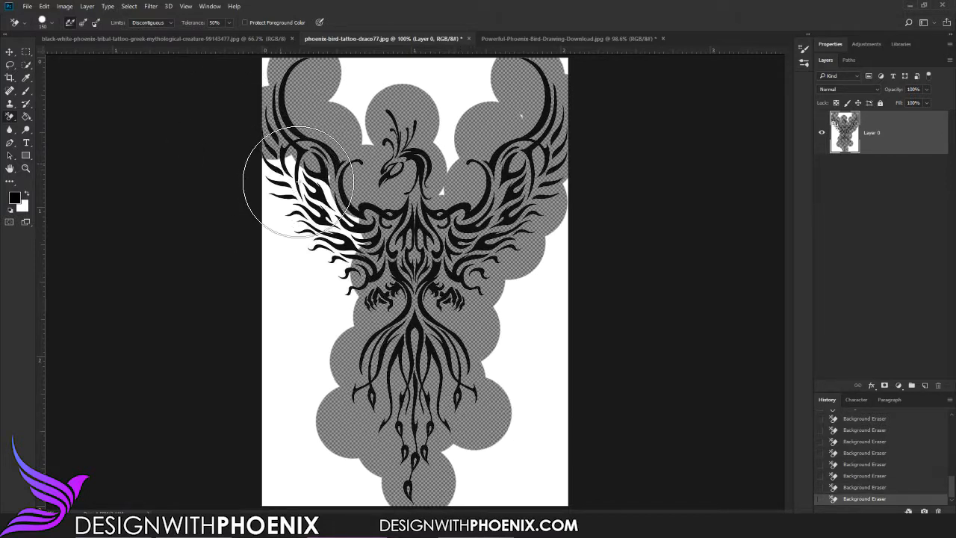
mouse_move(276, 185)
mouse_down()
mouse_move(336, 205)
mouse_move(321, 202)
mouse_move(299, 219)
mouse_move(304, 226)
mouse_up()
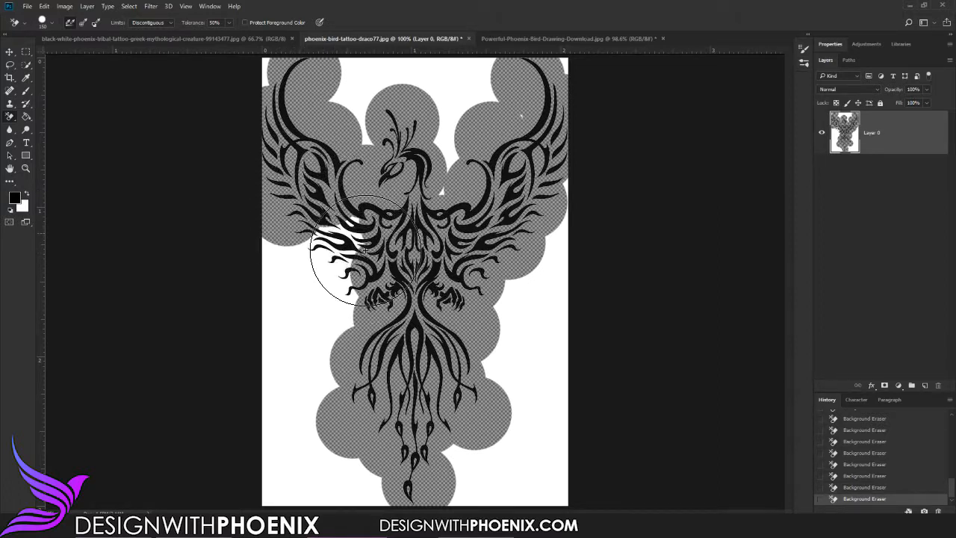
mouse_move(363, 250)
mouse_down()
mouse_move(325, 267)
mouse_move(323, 296)
mouse_move(358, 330)
mouse_up()
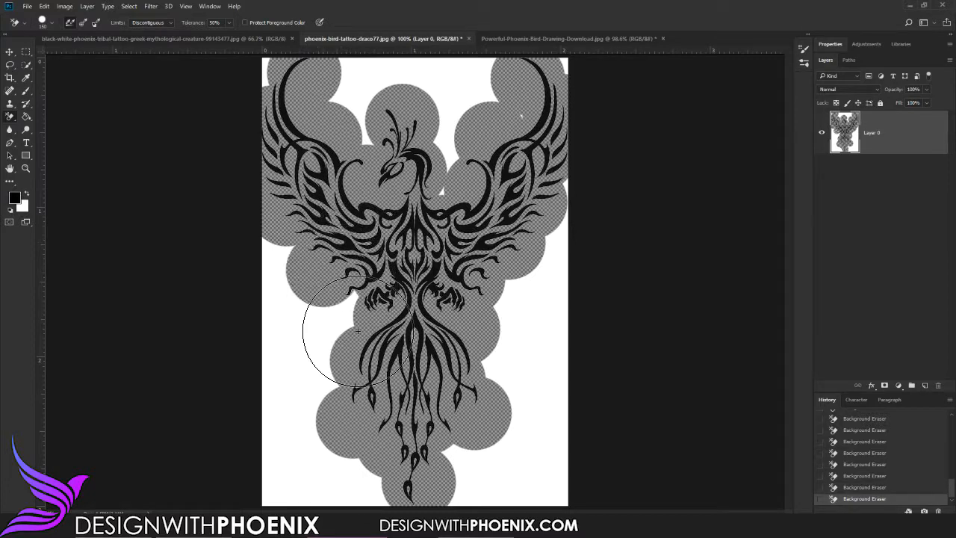
click(359, 331)
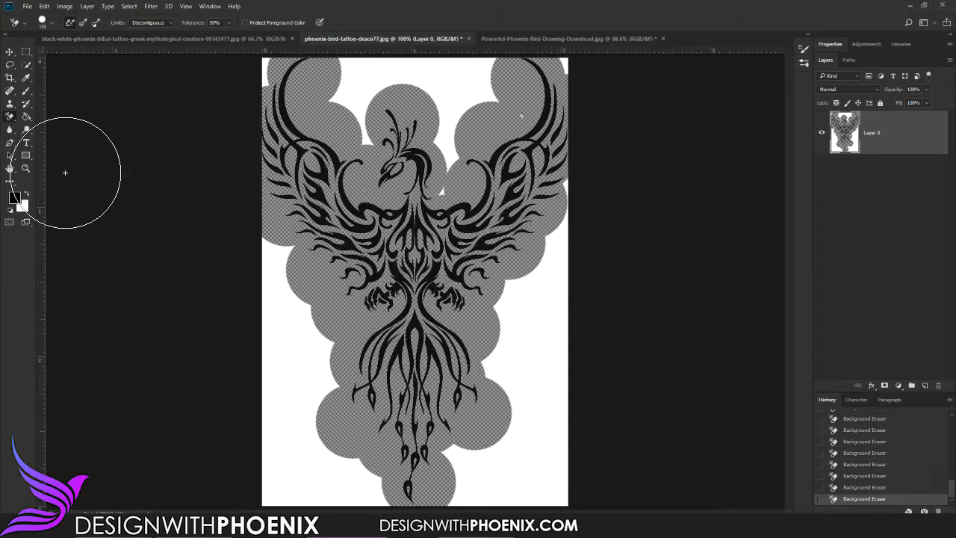
In black-white-phoenix-tribal-tattoo-greek-mythological-creature-99143477.jpg, unlock the background layer and crop off the Dreamstime strip along the right edge.
click(181, 41)
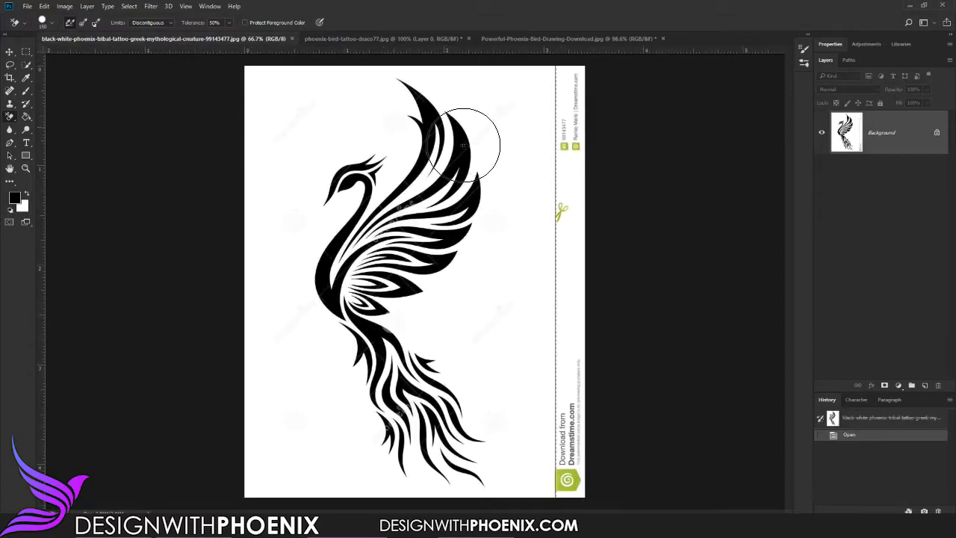
click(9, 52)
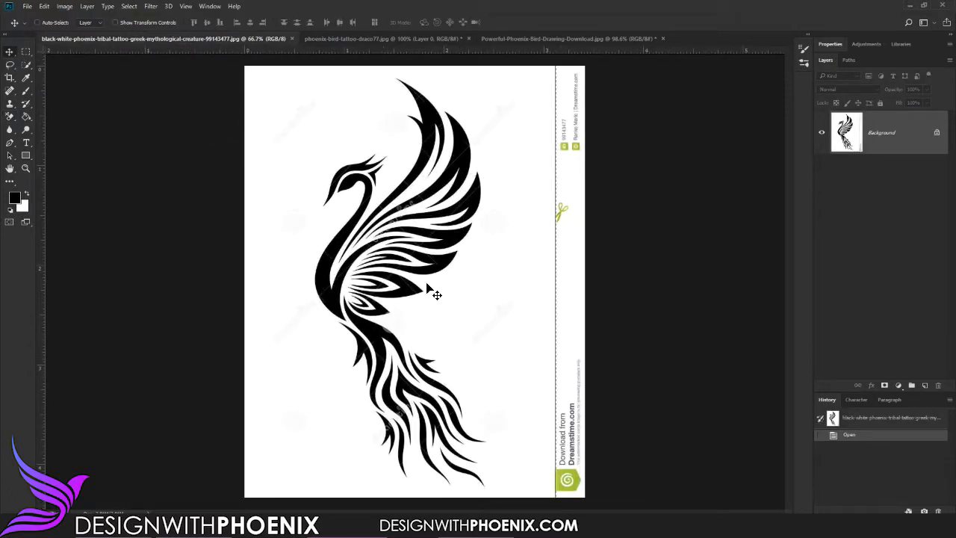
click(938, 133)
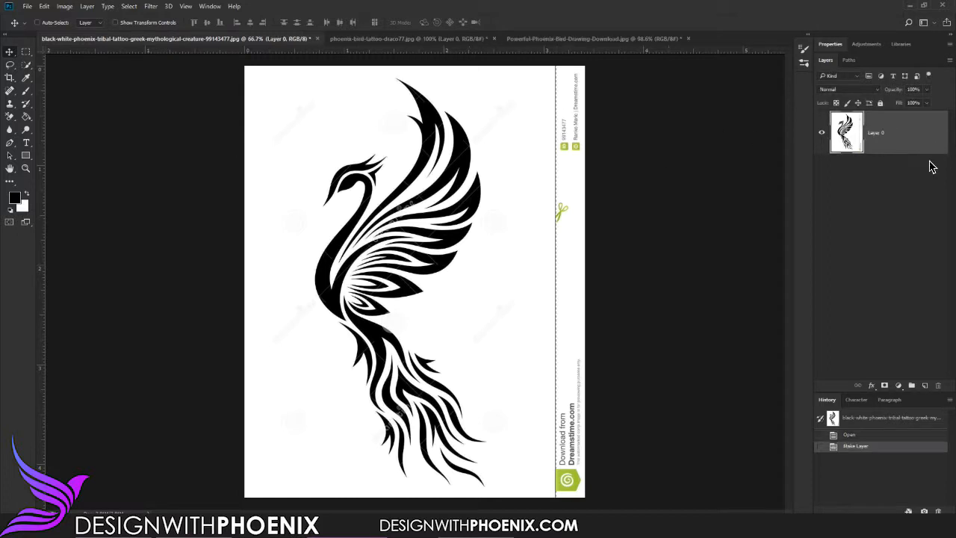
click(8, 78)
drag(581, 282, 563, 282)
click(499, 22)
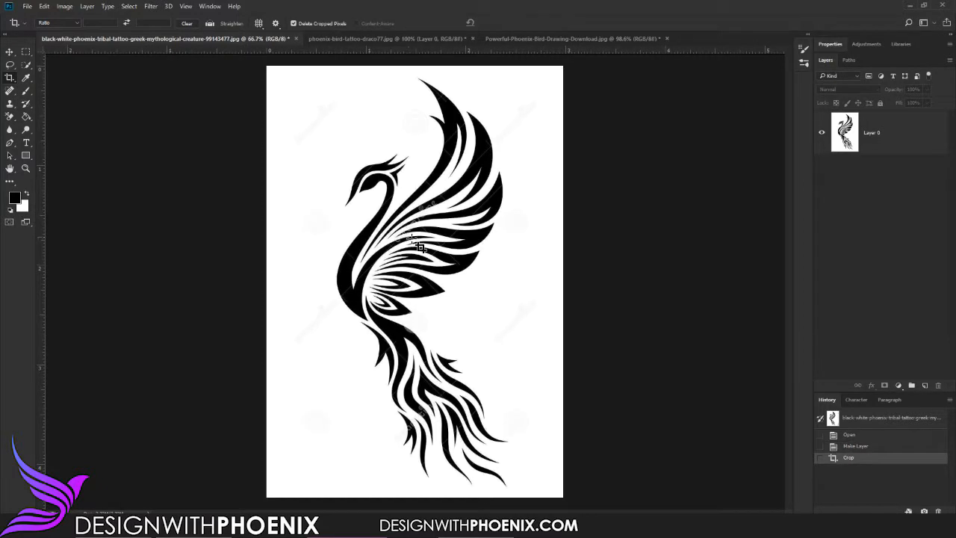
Select Layer 0 so that image adjustments can be applied to it.
click(69, 7)
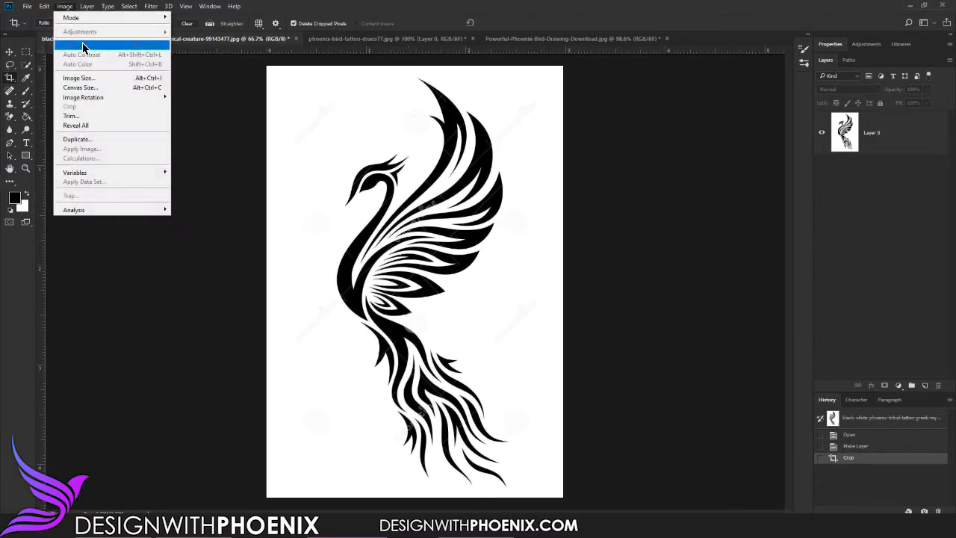
mouse_move(90, 7)
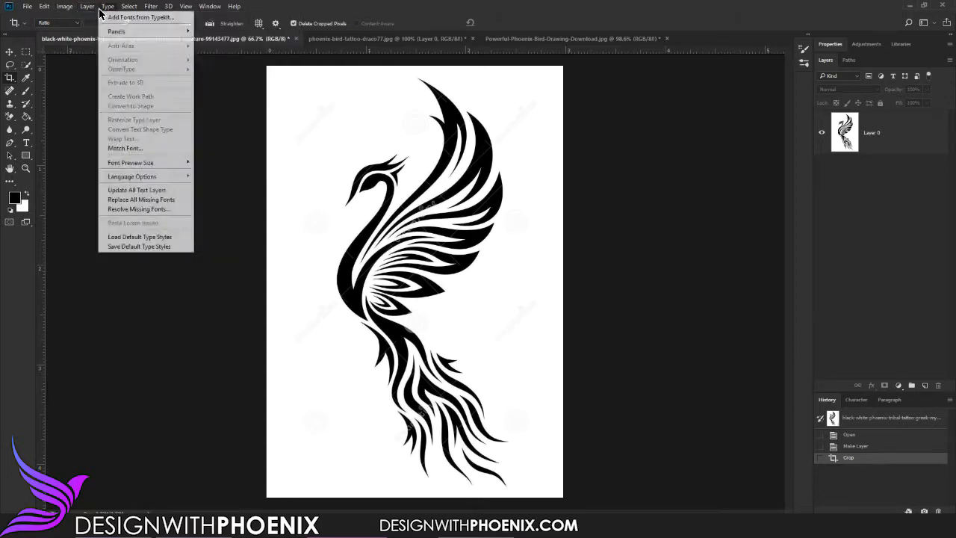
click(901, 142)
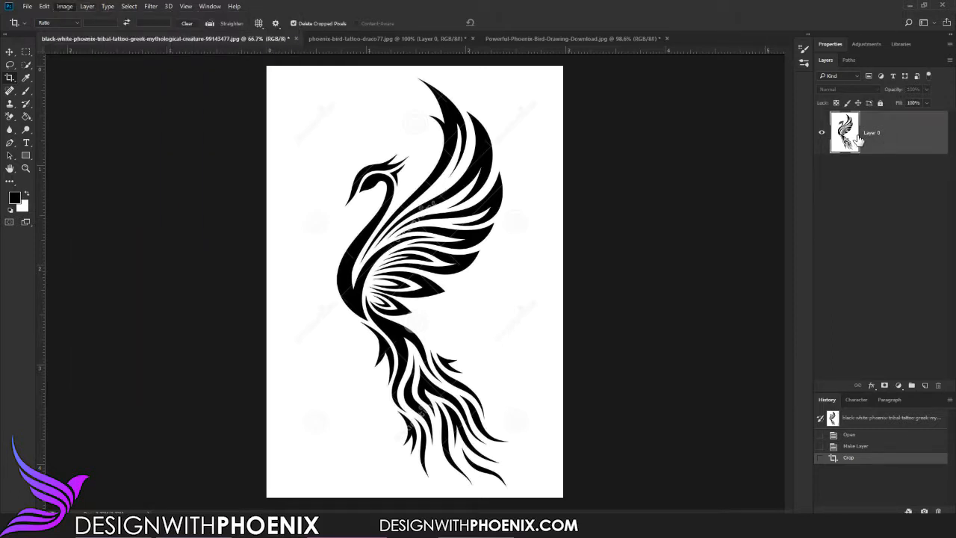
click(71, 8)
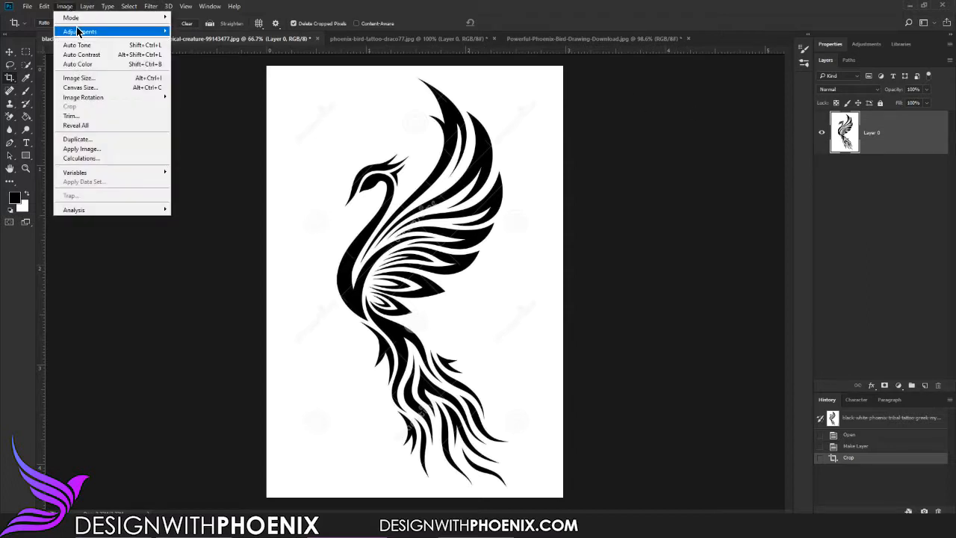
mouse_move(77, 32)
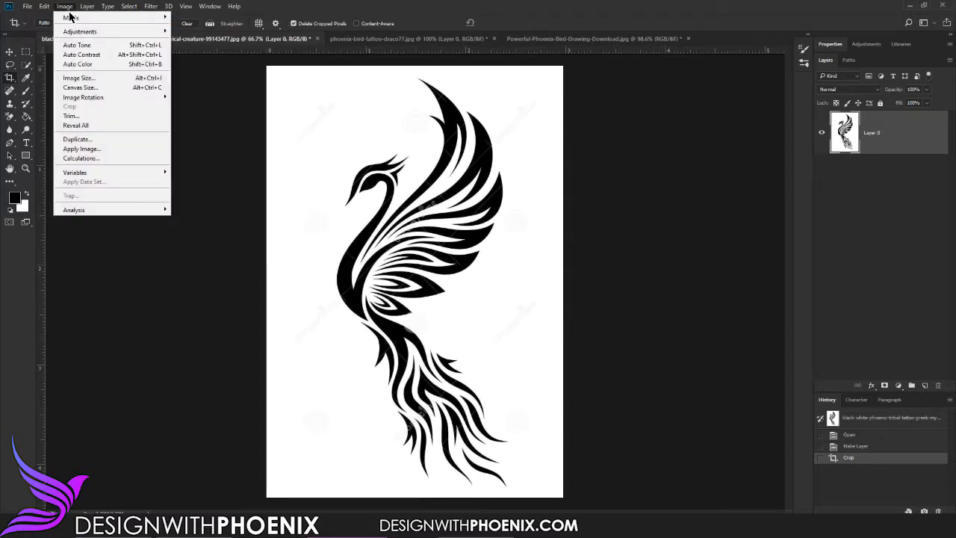
mouse_move(48, 7)
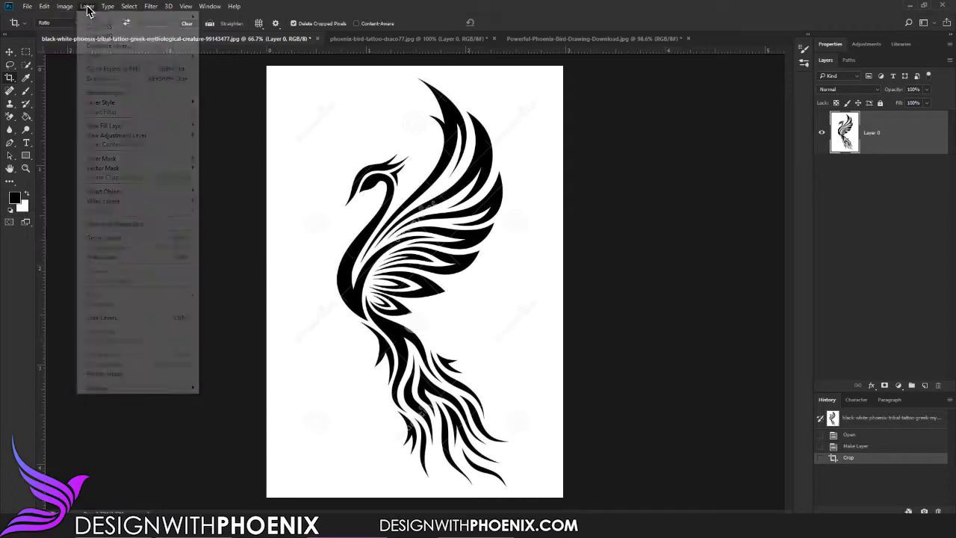
mouse_move(85, 8)
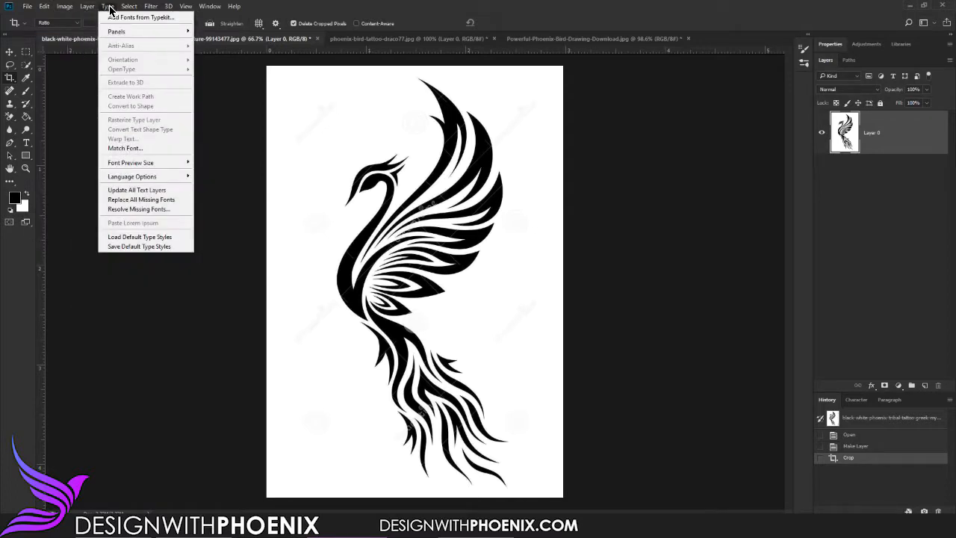
click(116, 10)
Try a Levels adjustment on the phoenix layer with the black input at 100 and the white input at 137.
click(65, 7)
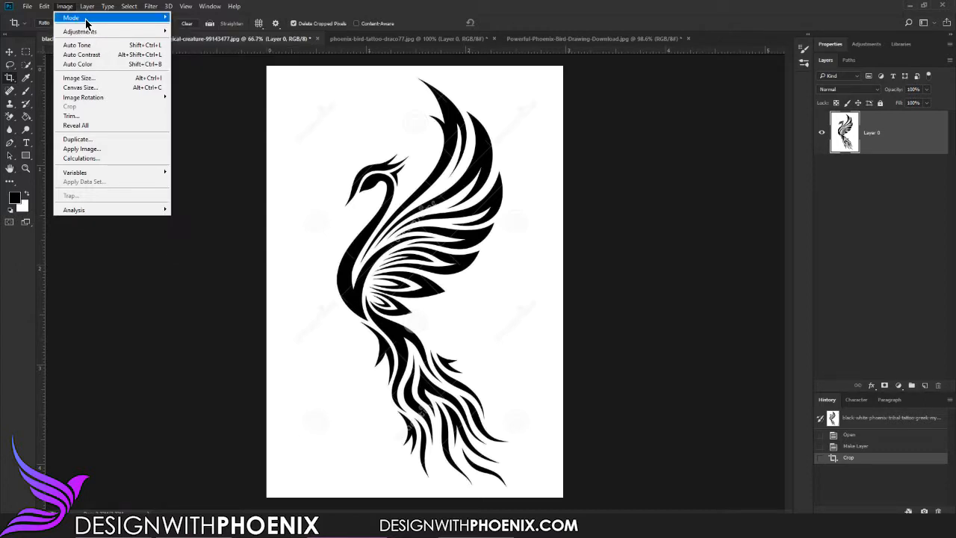
mouse_move(149, 17)
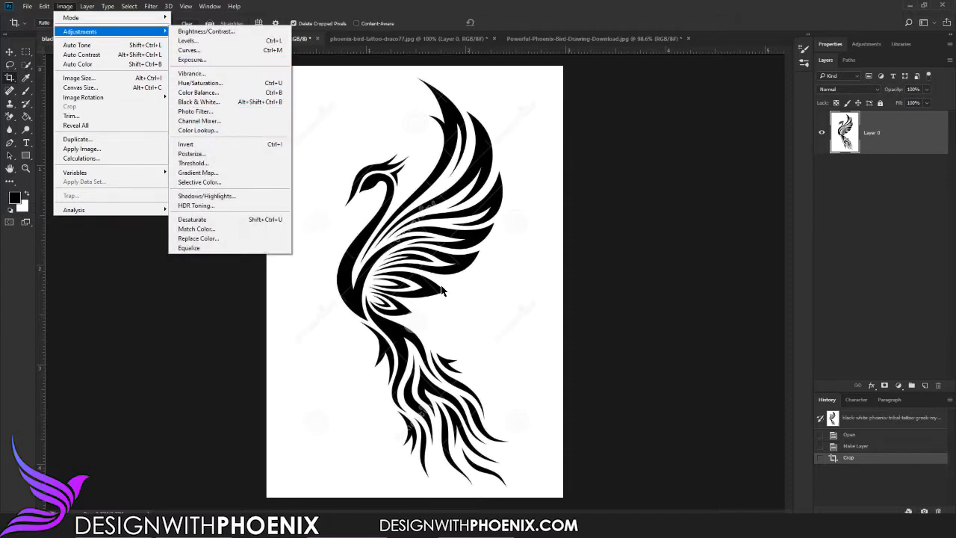
click(192, 41)
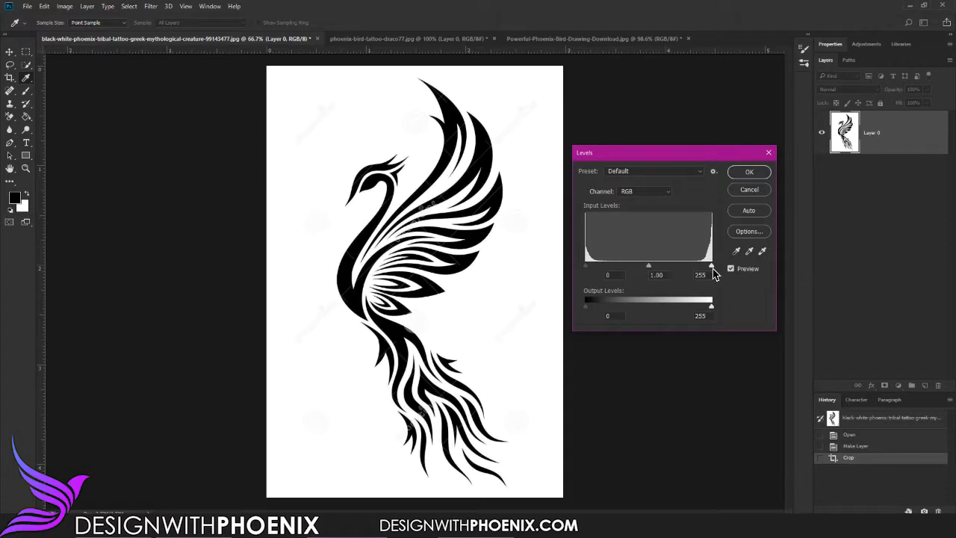
drag(711, 267, 676, 262)
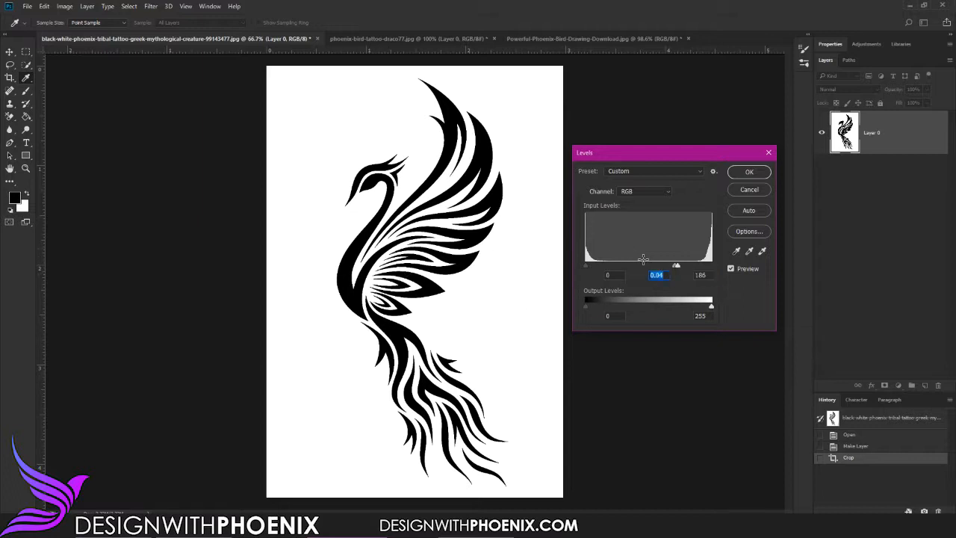
drag(675, 268, 655, 272)
drag(677, 266, 632, 274)
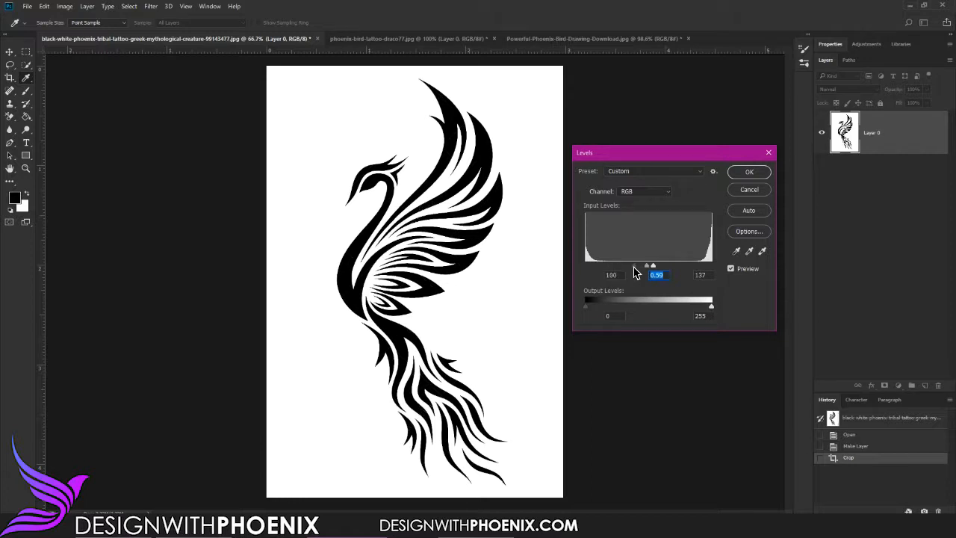
click(634, 267)
click(751, 173)
Examine the line-art edges on the phoenix's neck and wing up close and undo the Levels adjustment.
click(25, 168)
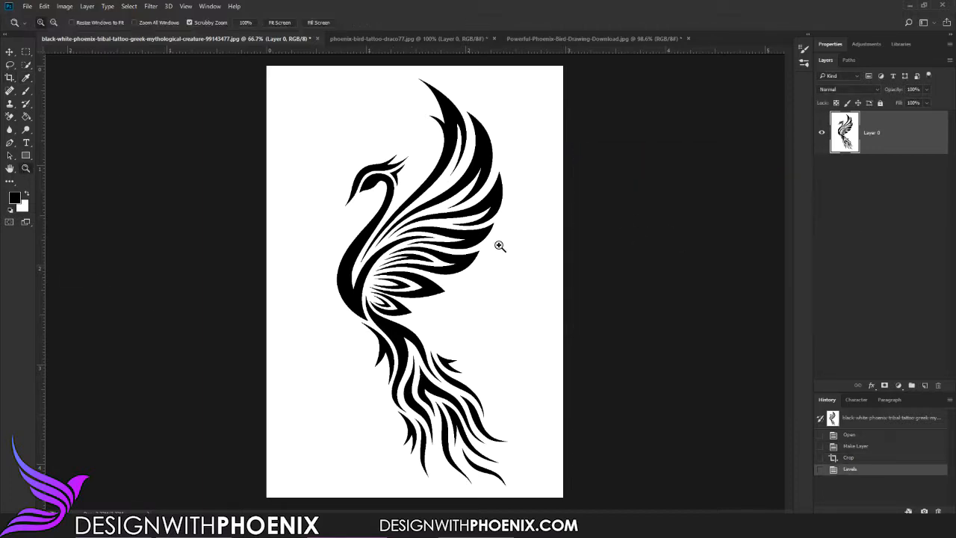
drag(393, 237, 478, 282)
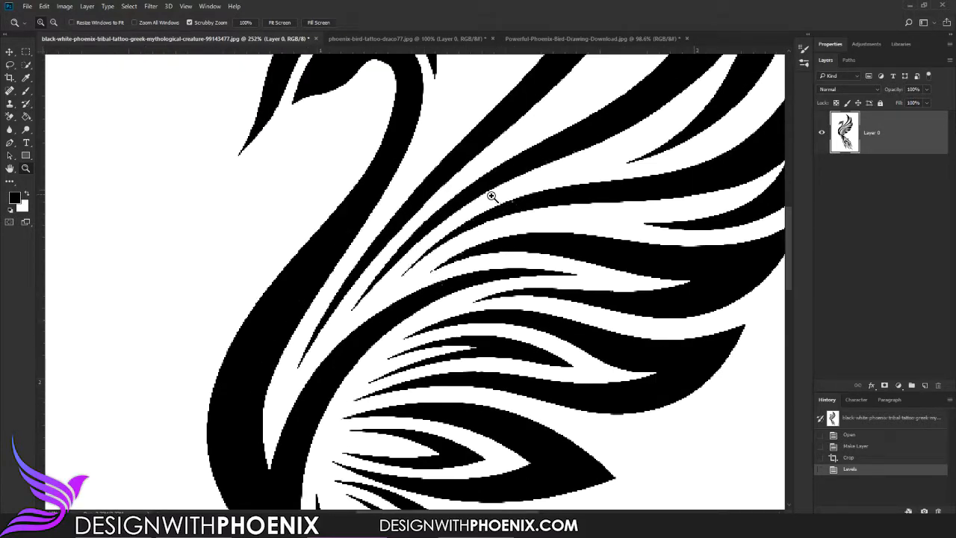
scroll(457, 384, down, 3)
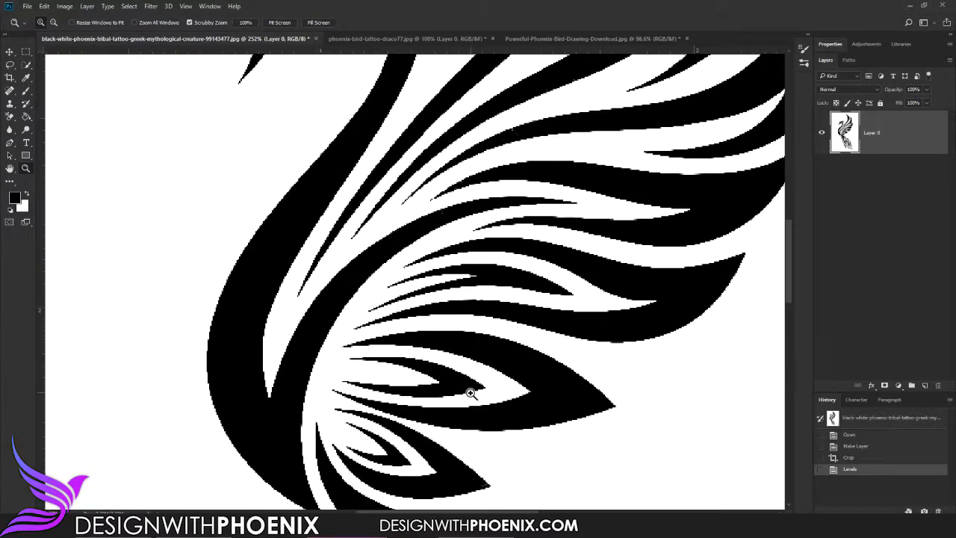
drag(470, 394, 455, 372)
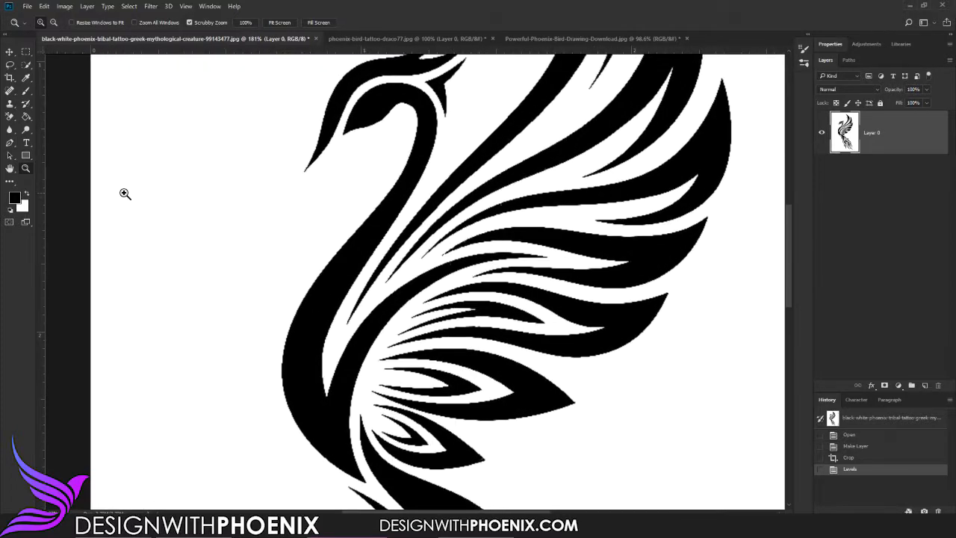
key(ctrl+z)
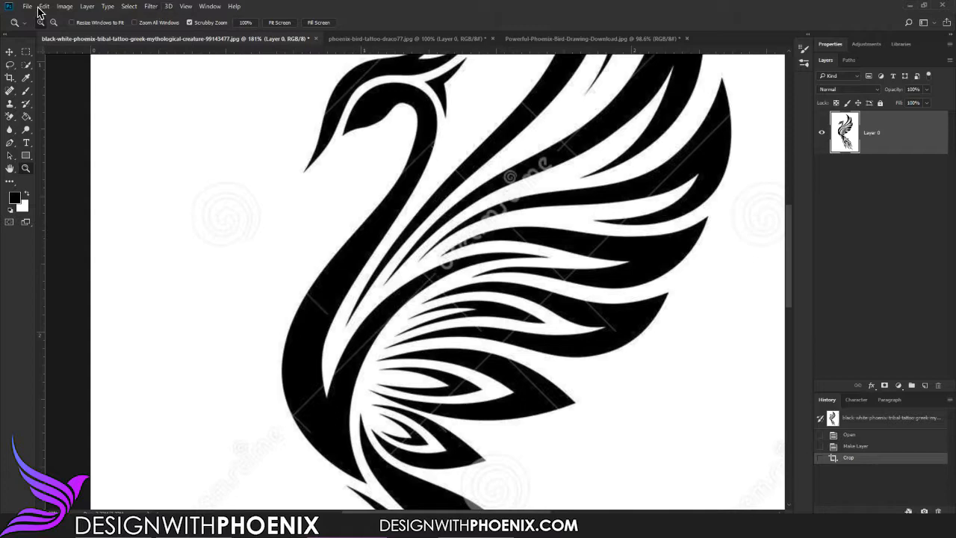
Apply a Brightness/Contrast adjustment to the phoenix layer with brightness 70 and contrast 100.
click(64, 6)
mouse_move(139, 33)
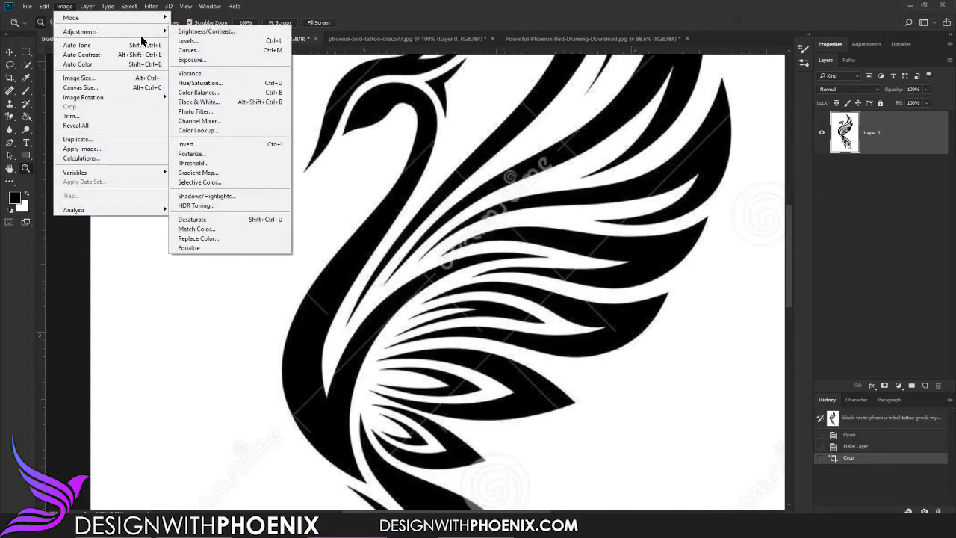
click(196, 32)
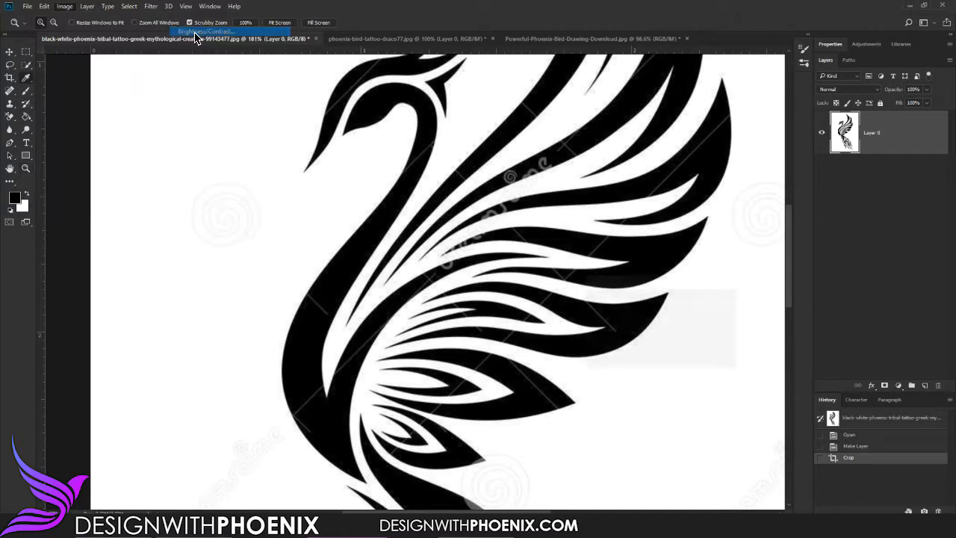
drag(638, 334, 705, 337)
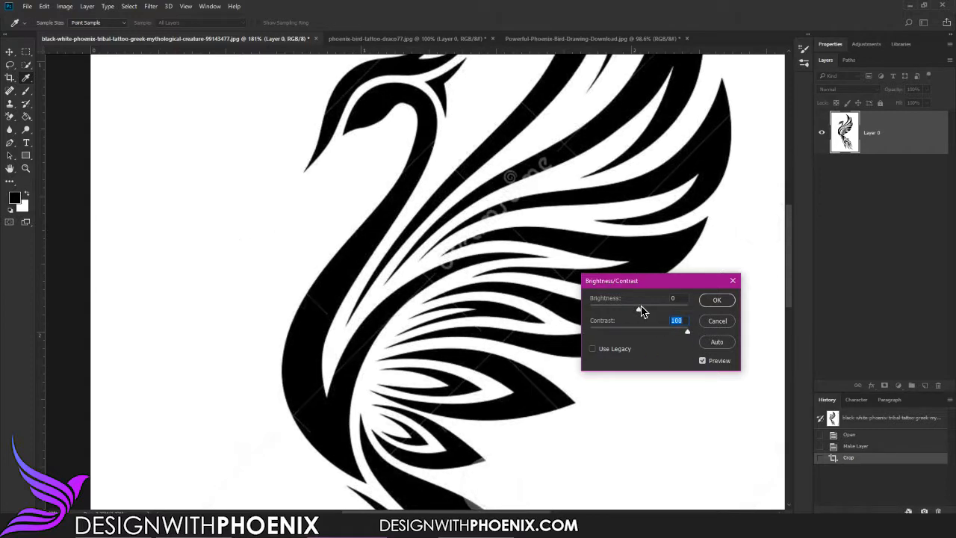
drag(640, 309, 581, 330)
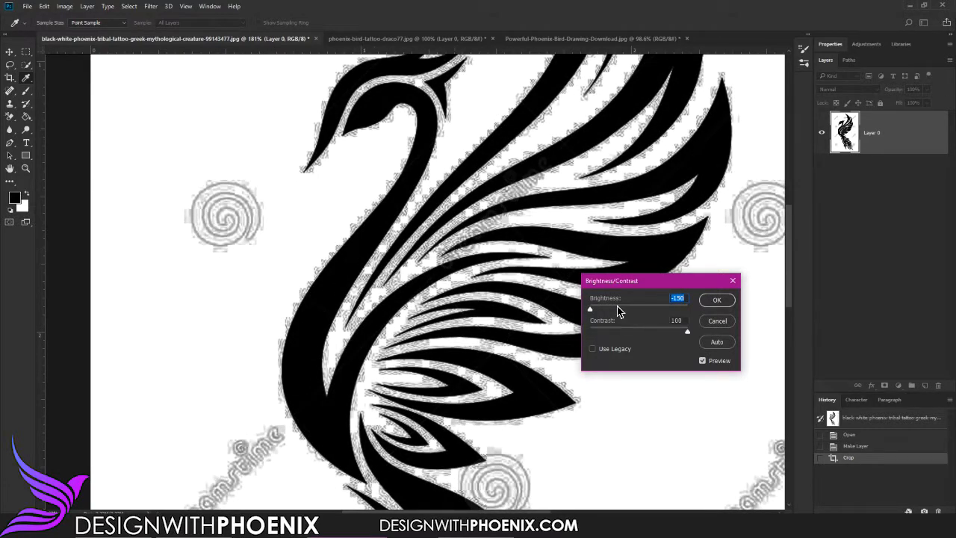
drag(624, 311, 662, 319)
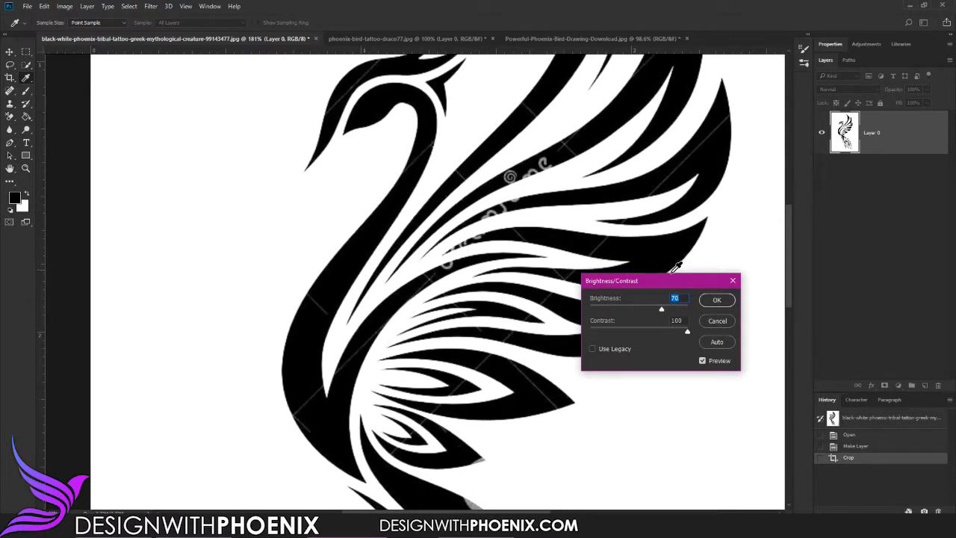
click(719, 301)
key(z)
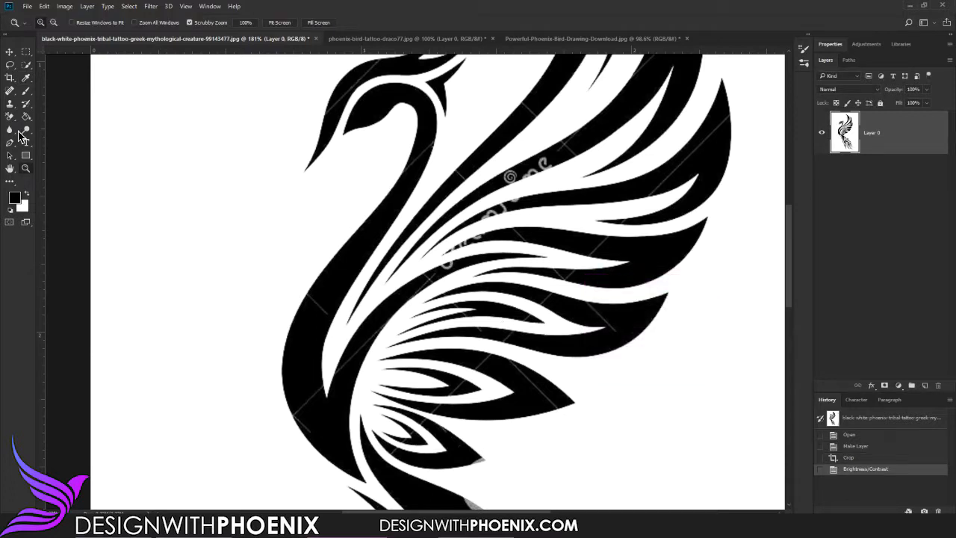
Try a second Brightness/Contrast adjustment on the phoenix layer with brightness -49 and contrast 100.
click(64, 6)
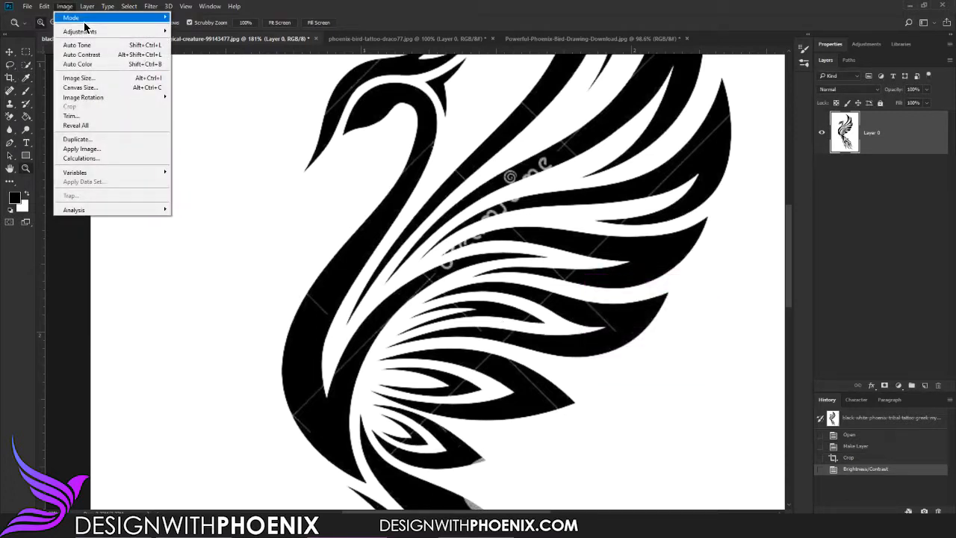
mouse_move(84, 33)
click(203, 30)
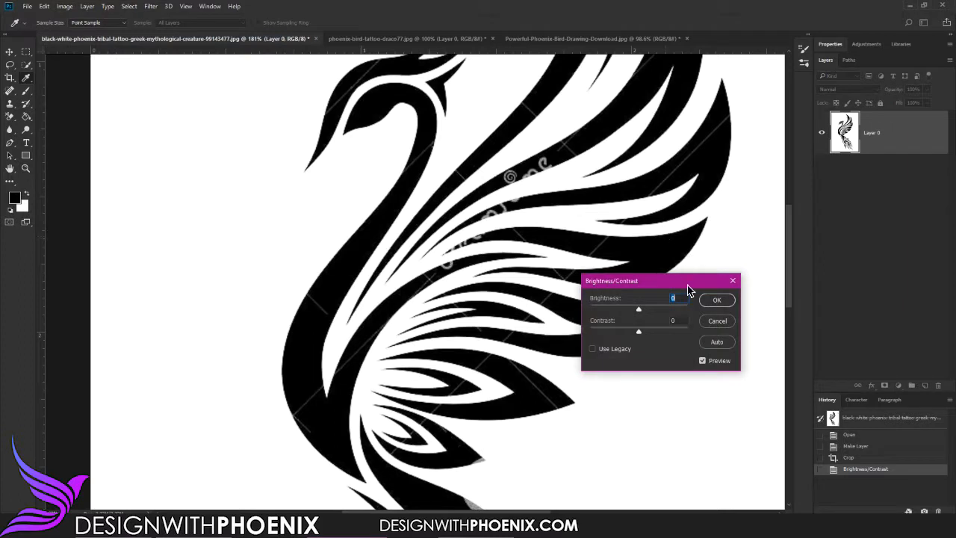
drag(637, 313, 678, 332)
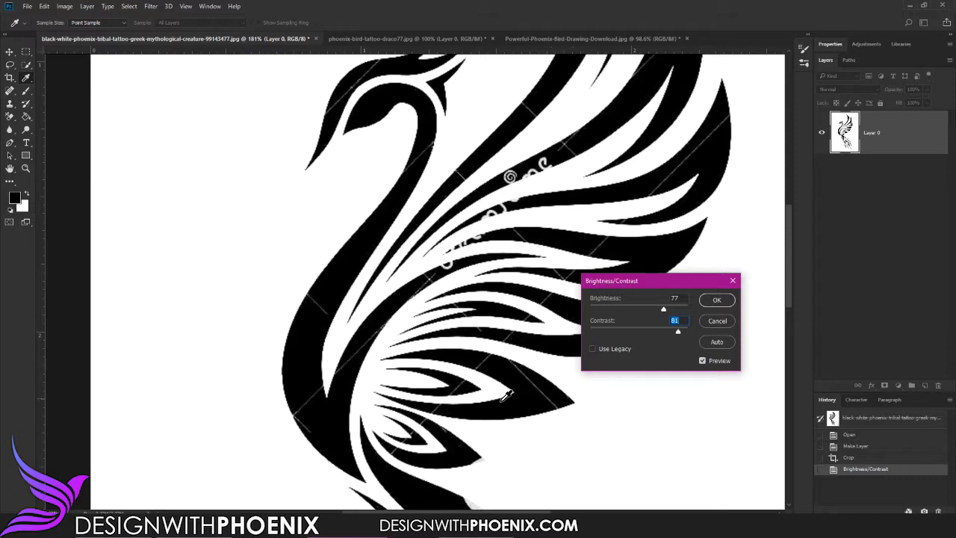
drag(679, 336, 705, 334)
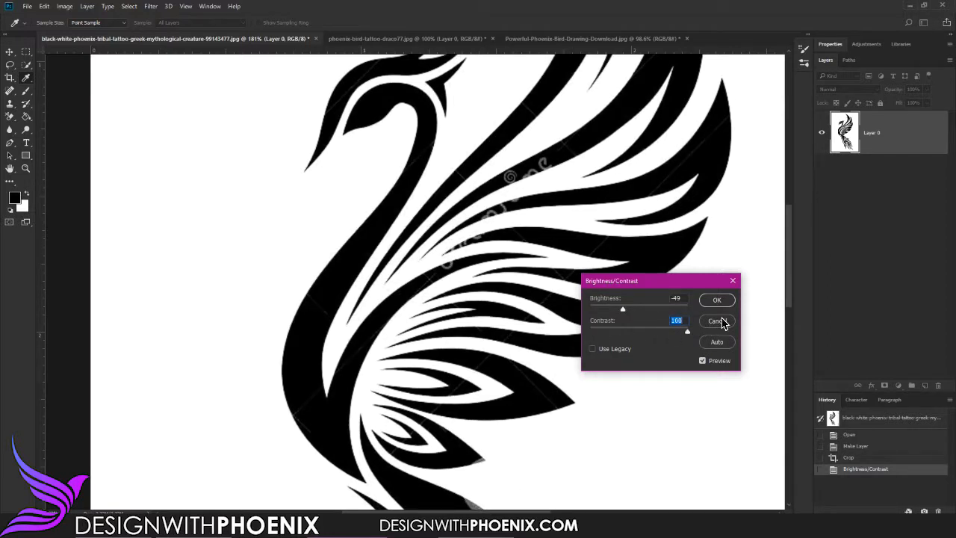
click(718, 321)
key(z)
Try a Shadows/Highlights adjustment on the phoenix layer with the shadows amount at 0%.
click(64, 6)
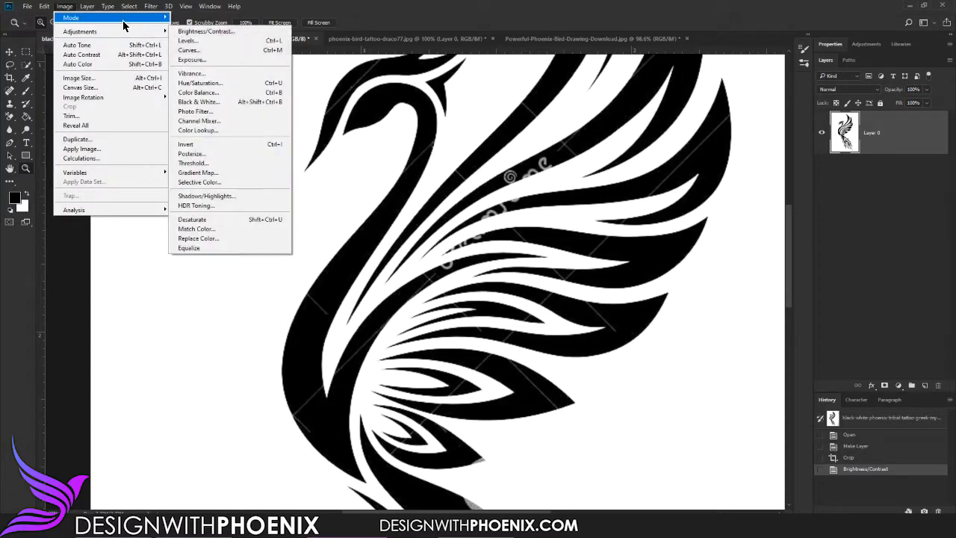
mouse_move(88, 7)
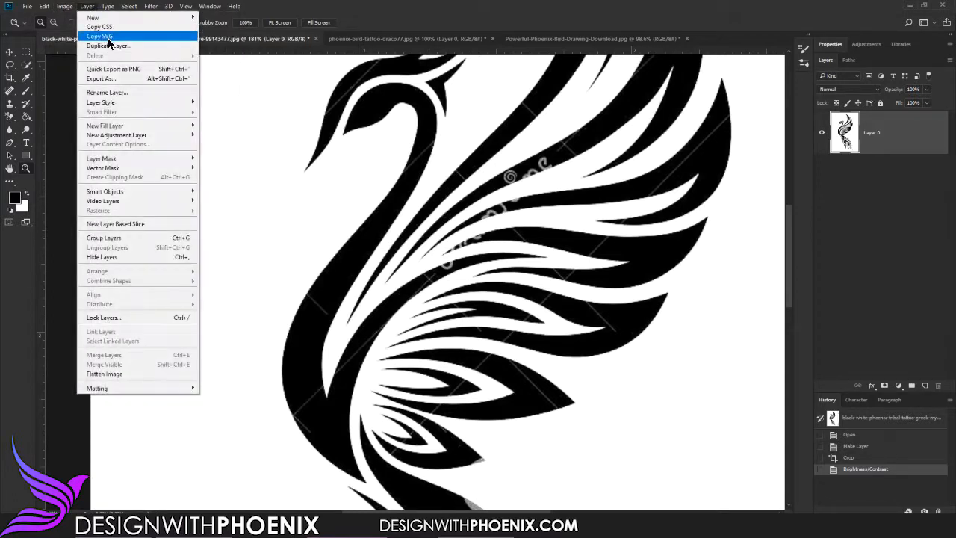
mouse_move(80, 31)
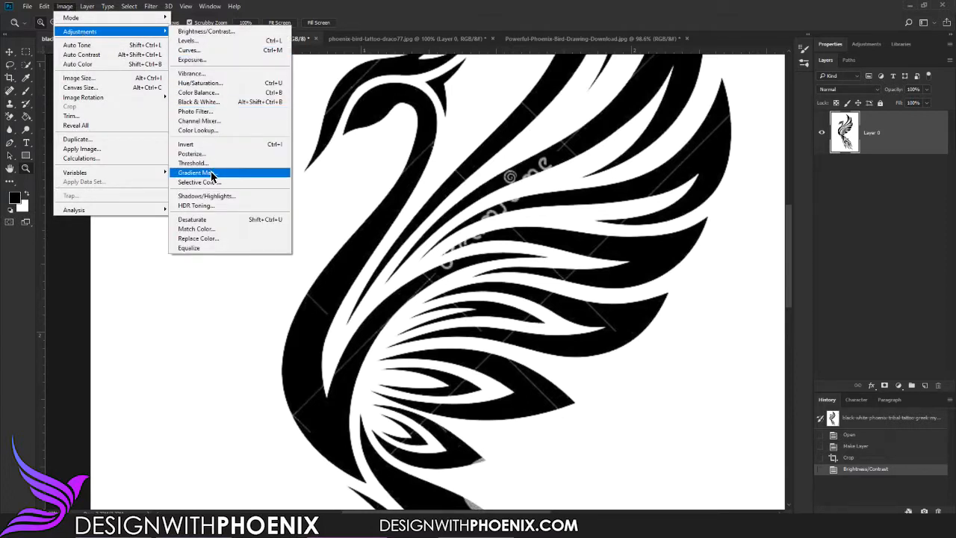
click(206, 195)
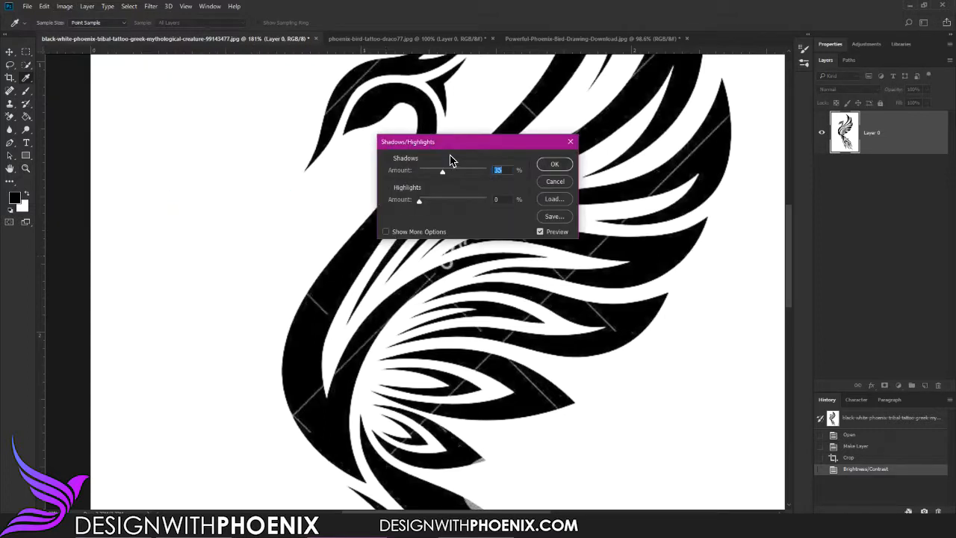
drag(451, 148, 116, 218)
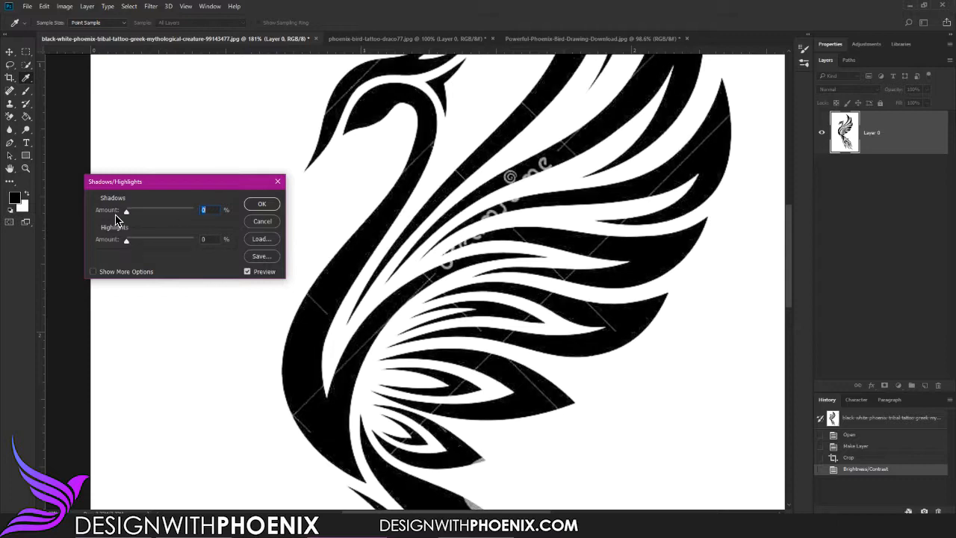
click(262, 221)
Try a Curves adjustment on the phoenix layer with a curve point at input 12 and output 232.
click(65, 6)
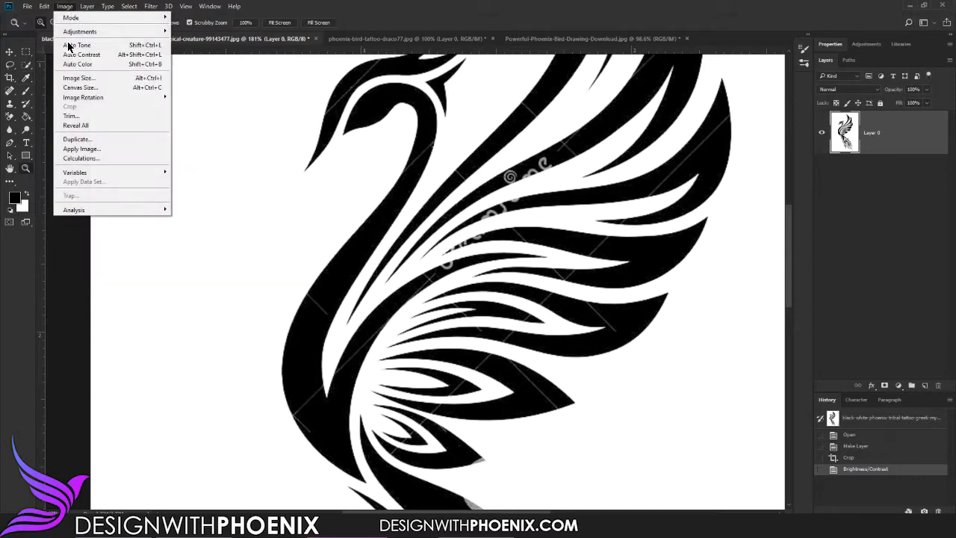
mouse_move(82, 31)
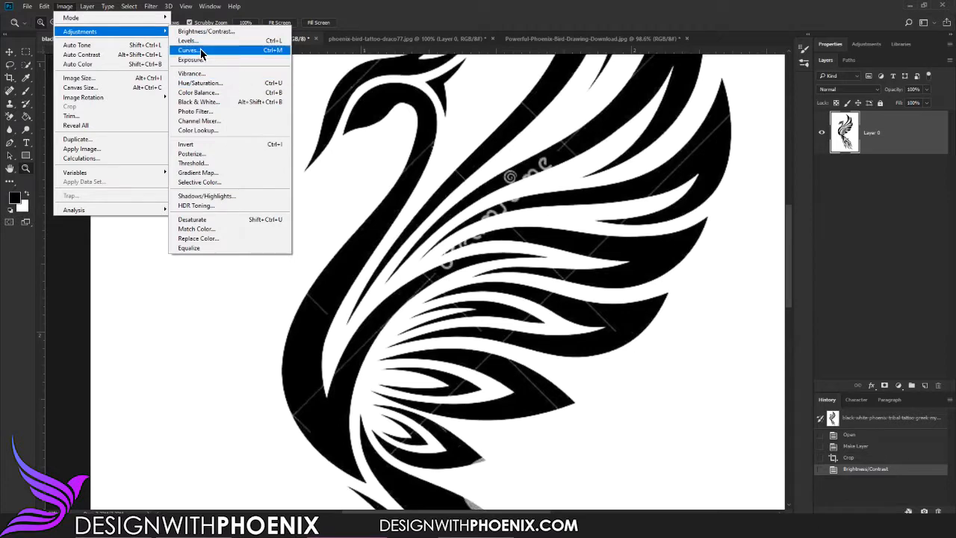
click(189, 50)
drag(436, 107, 582, 63)
drag(639, 107, 520, 121)
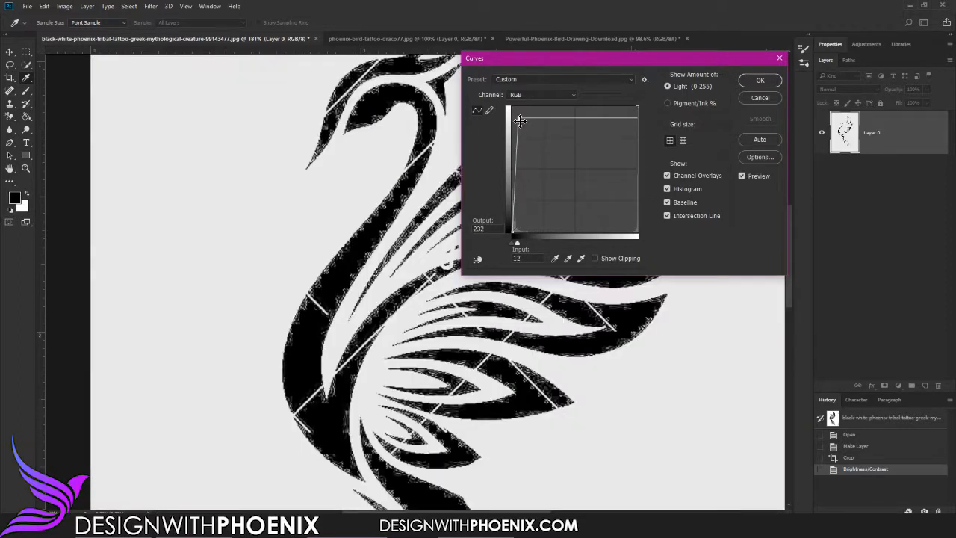
click(759, 98)
Start a Levels adjustment on the phoenix layer, trying input levels of 161 black, 0.01 midtone and 180 white.
click(66, 8)
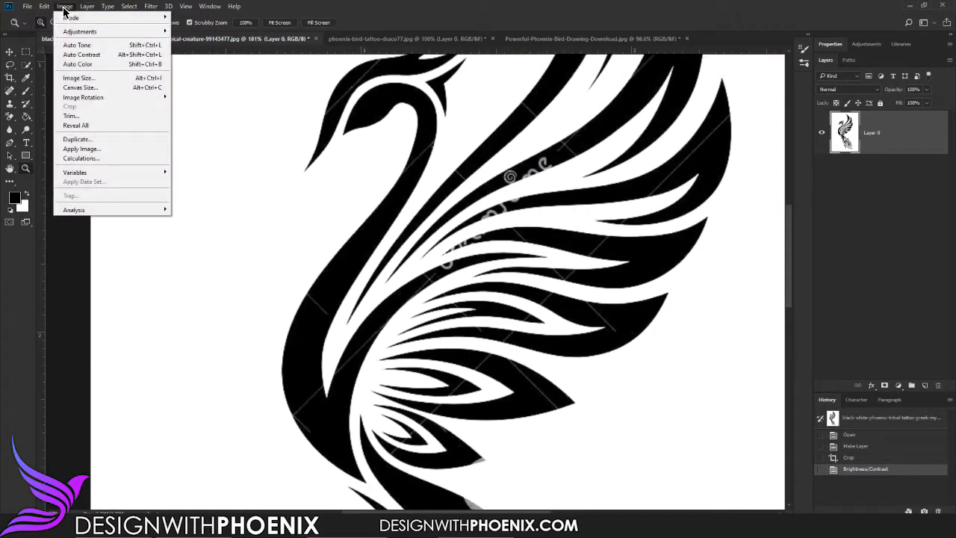
mouse_move(79, 31)
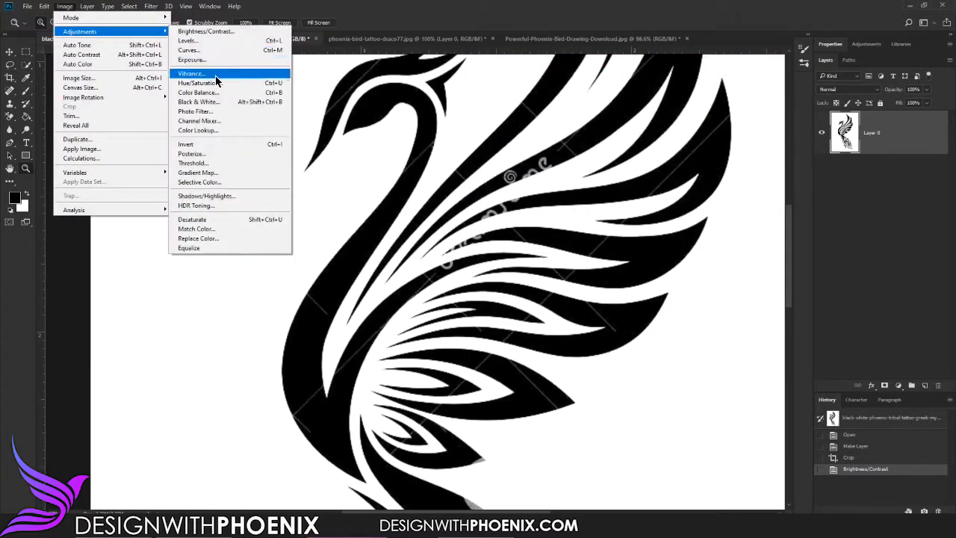
click(194, 42)
drag(638, 157, 123, 131)
drag(200, 240, 134, 239)
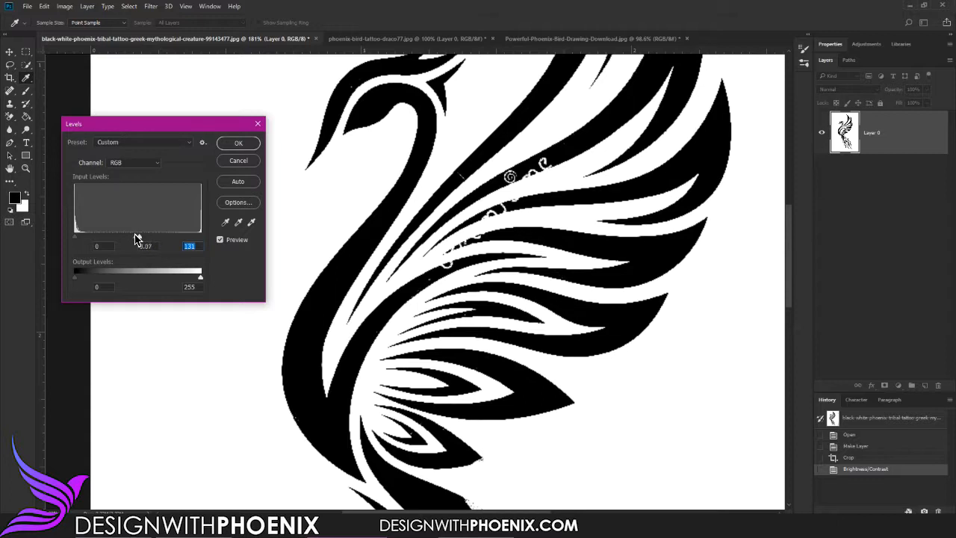
drag(135, 238, 182, 241)
click(139, 238)
drag(75, 240, 164, 241)
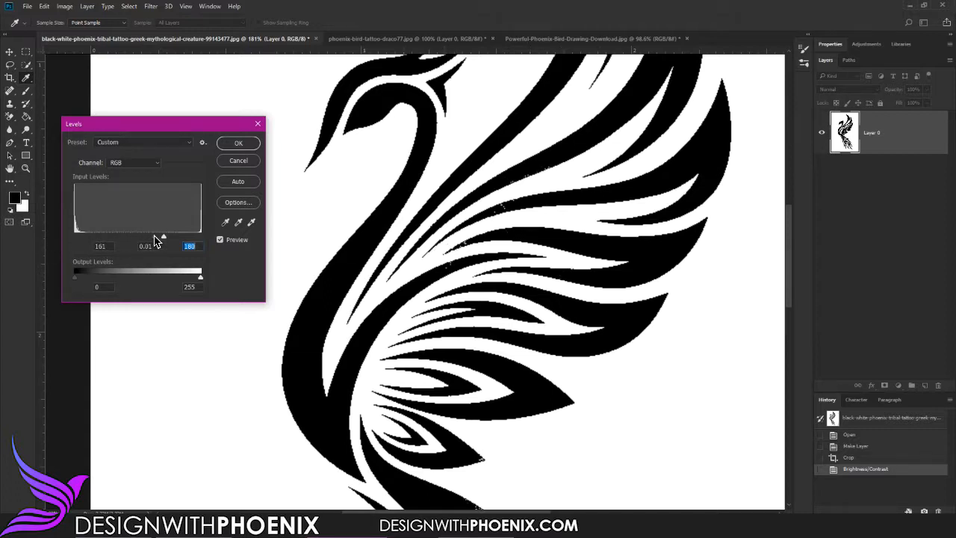
Set the Levels inputs to 105 for black, 1.10 for midtones and 255 for white.
key(shift+Tab)
key(shift+Tab)
text(129)
key(shift+Down)
key(shift+Down)
key(Down)
key(Down)
key(Down)
key(Down)
drag(159, 241, 213, 239)
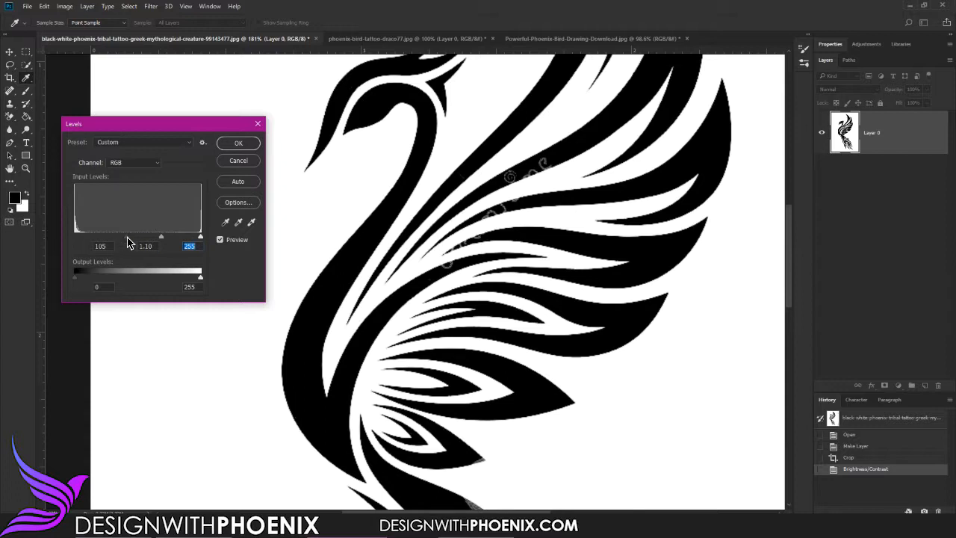
Raise the Levels black input to 207 and the midtone value to 2.72, and apply the adjustment.
drag(128, 241, 179, 242)
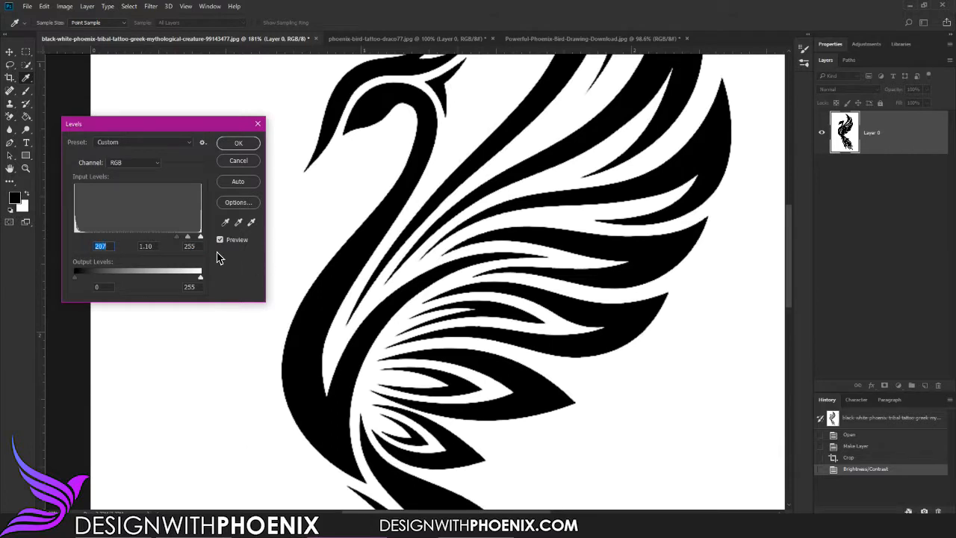
mouse_move(188, 243)
mouse_down()
mouse_move(179, 241)
mouse_move(196, 248)
mouse_move(186, 251)
mouse_up()
key(Tab)
click(234, 145)
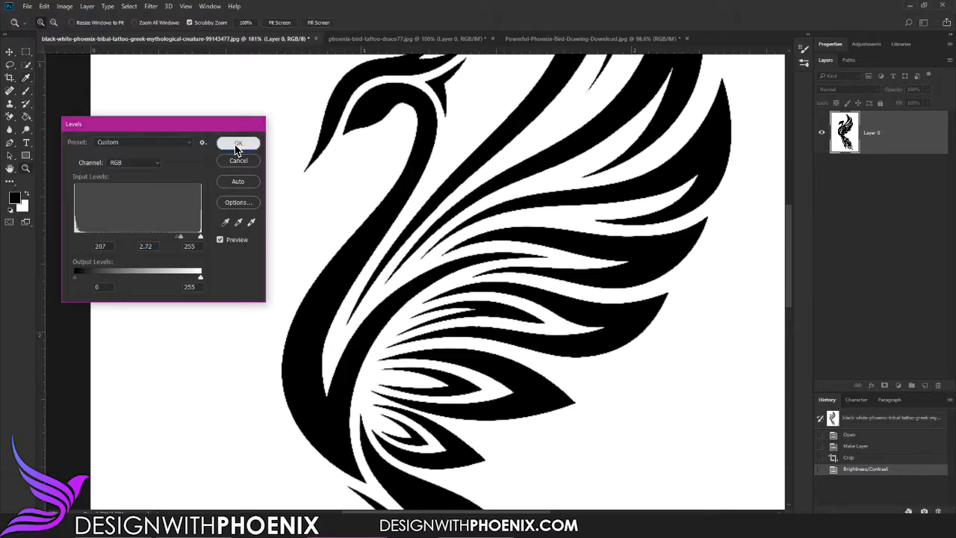
Fit the whole phoenix drawing in view and set up the Background Eraser with a 270 px brush.
drag(496, 317, 441, 290)
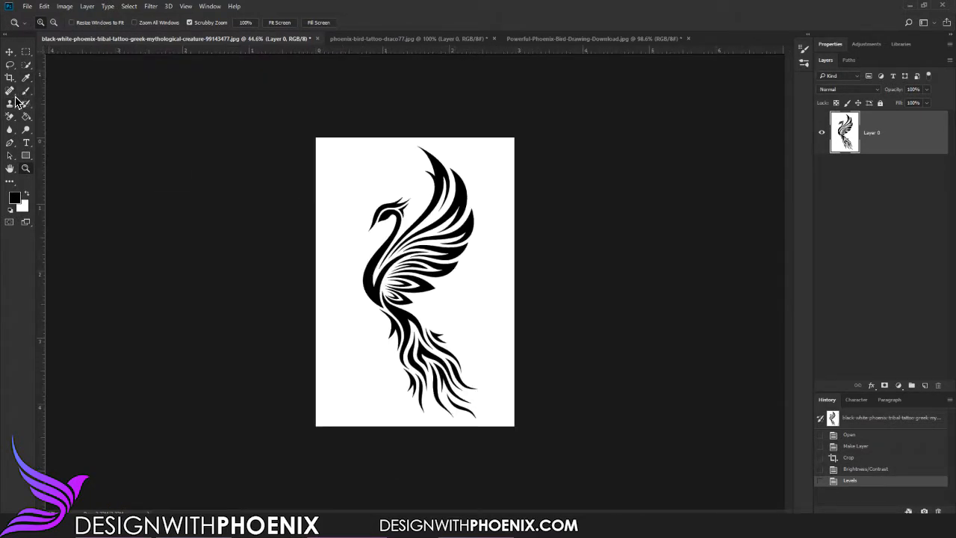
right_click(6, 120)
click(58, 123)
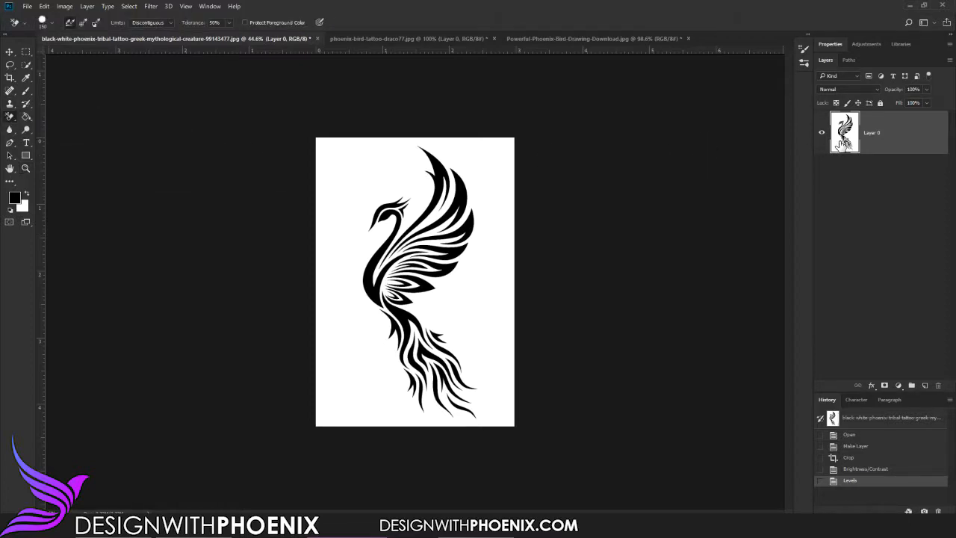
click(27, 171)
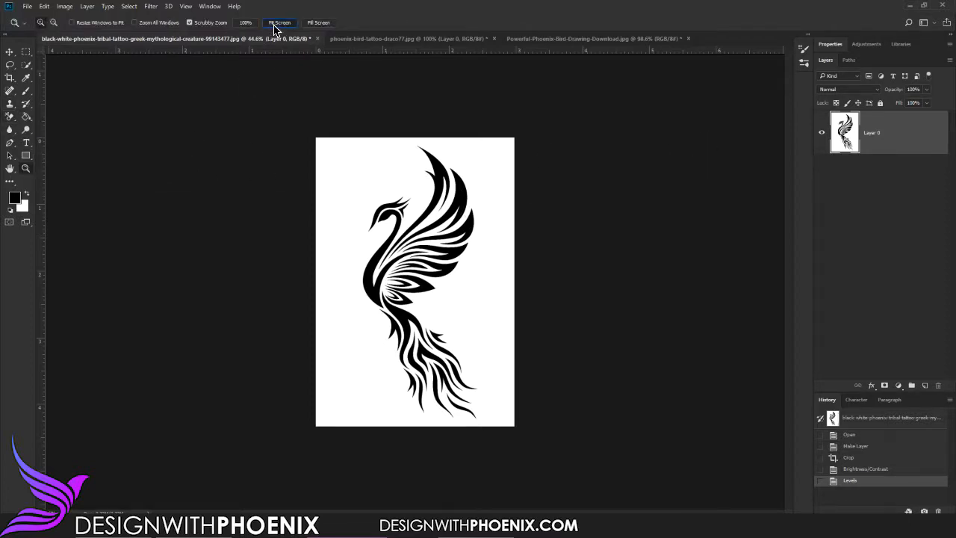
click(274, 25)
click(10, 118)
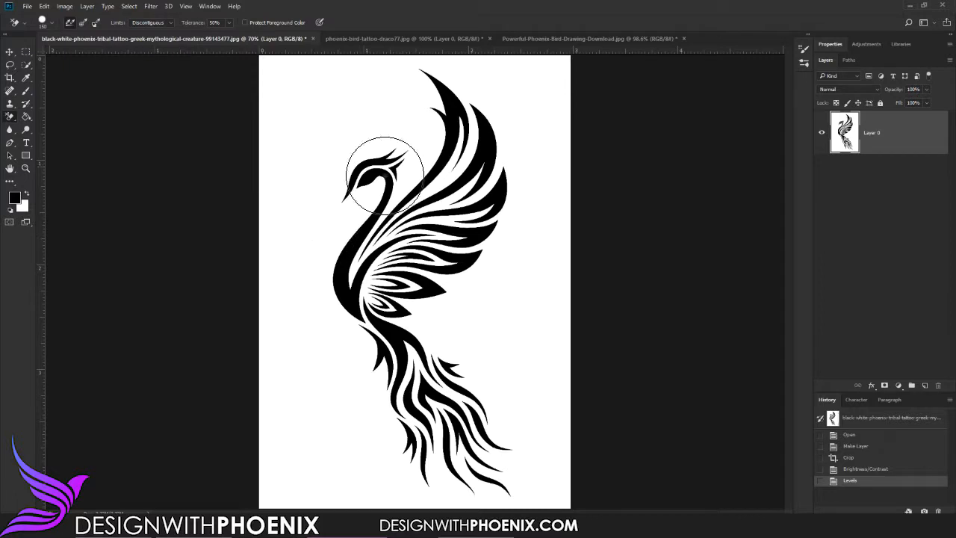
click(51, 24)
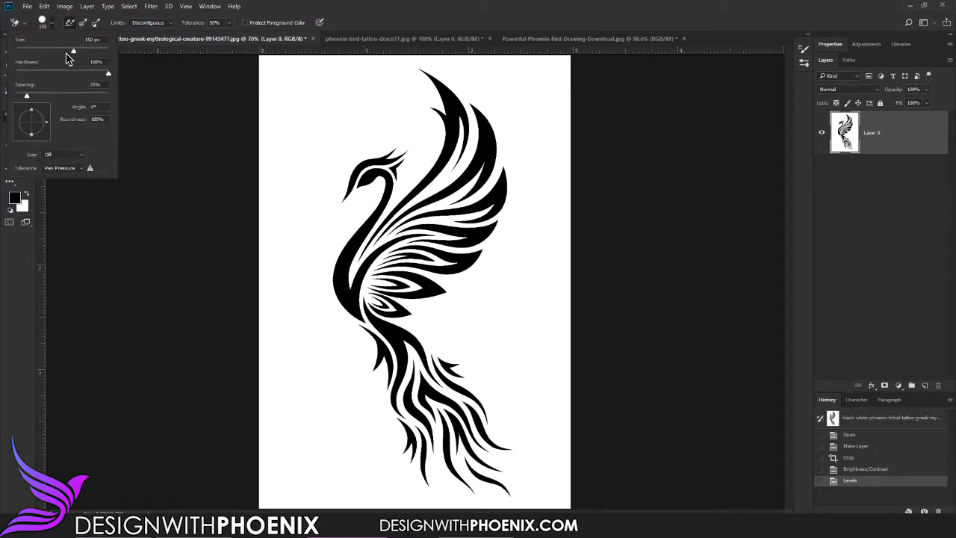
key(Return)
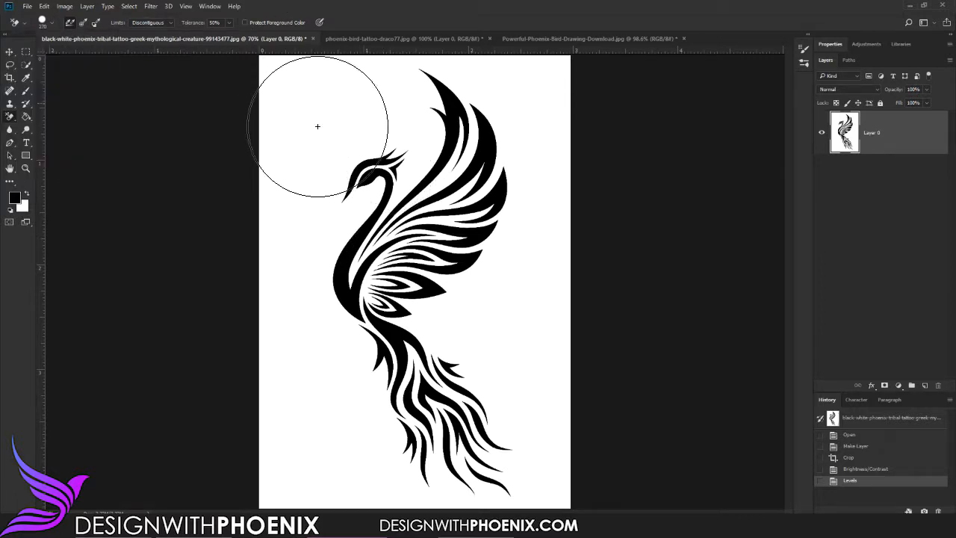
Erase the white background around and between the phoenix's wing feathers with the Background Eraser, sampling only white areas.
click(430, 99)
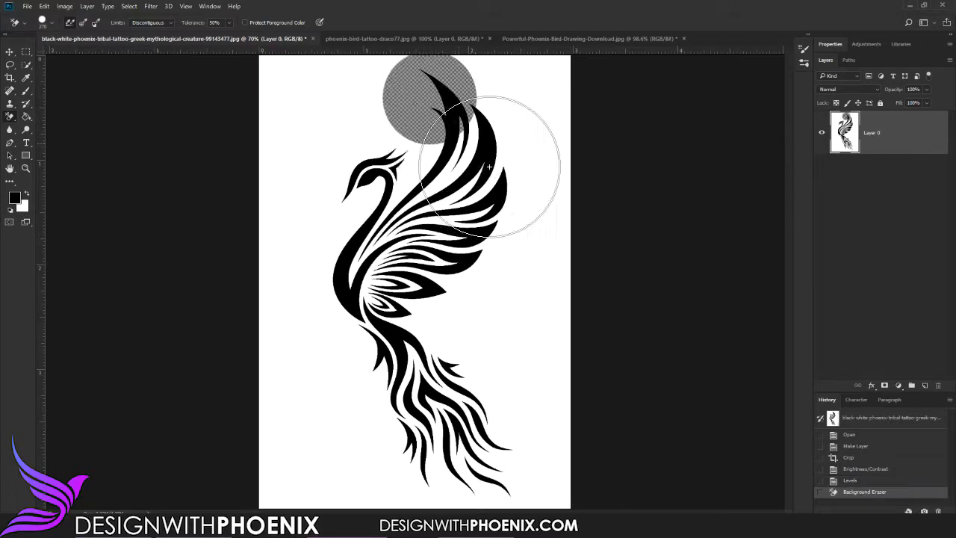
click(471, 138)
click(469, 225)
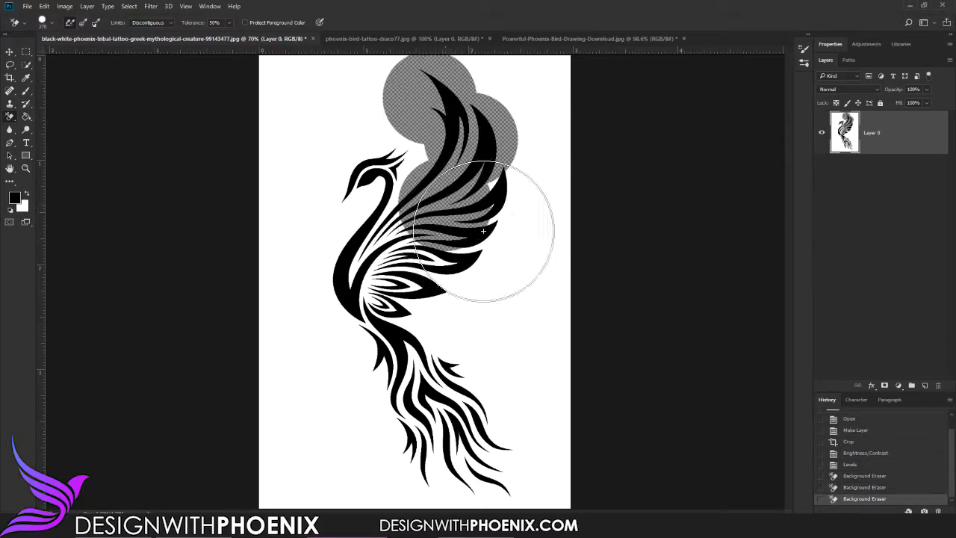
click(523, 219)
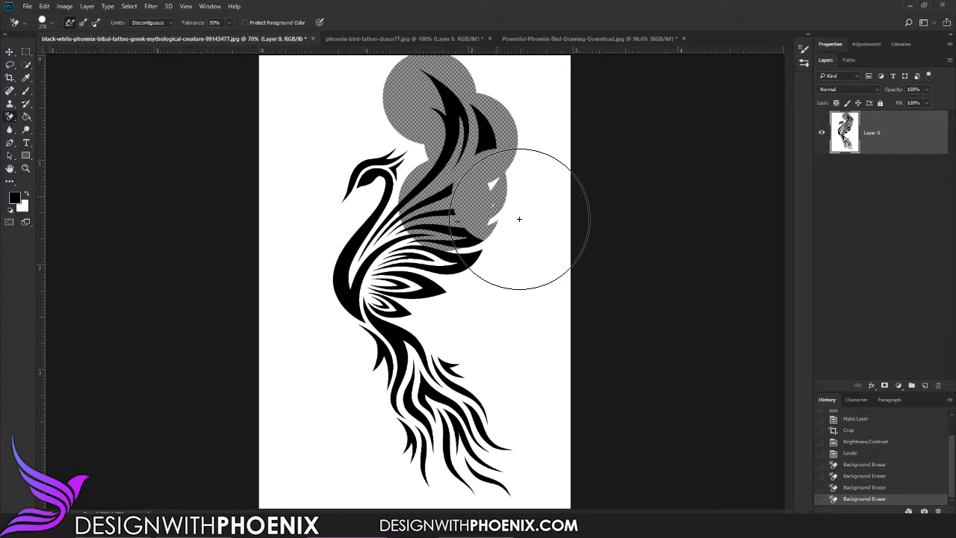
click(531, 217)
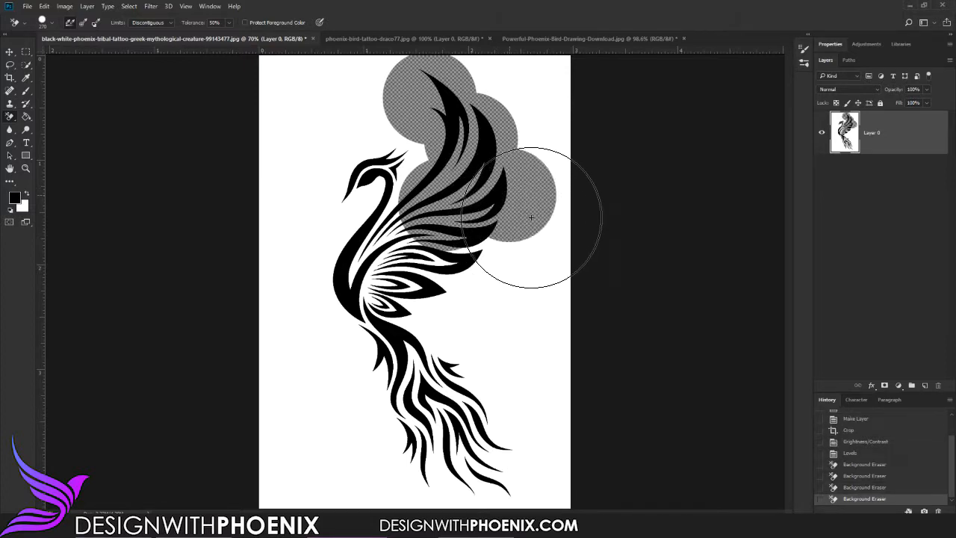
click(499, 263)
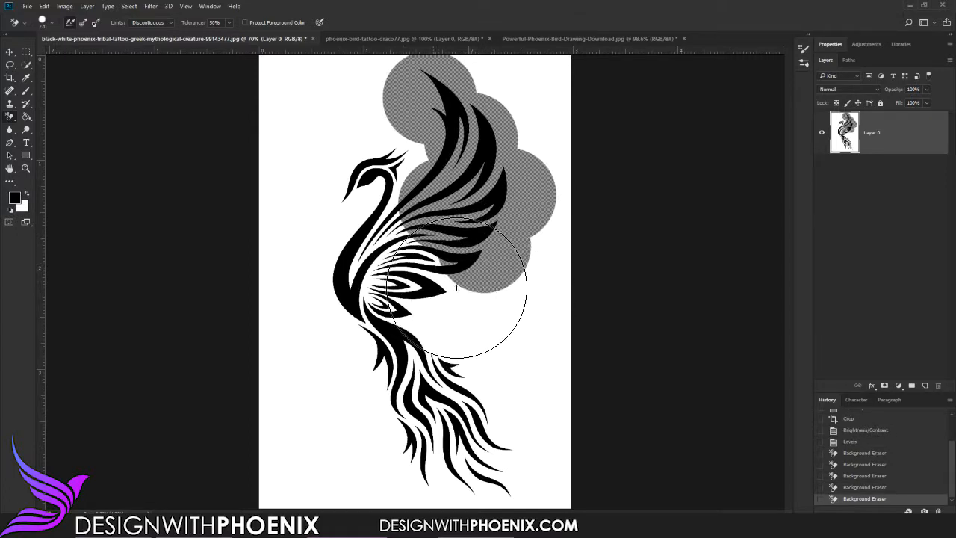
click(457, 287)
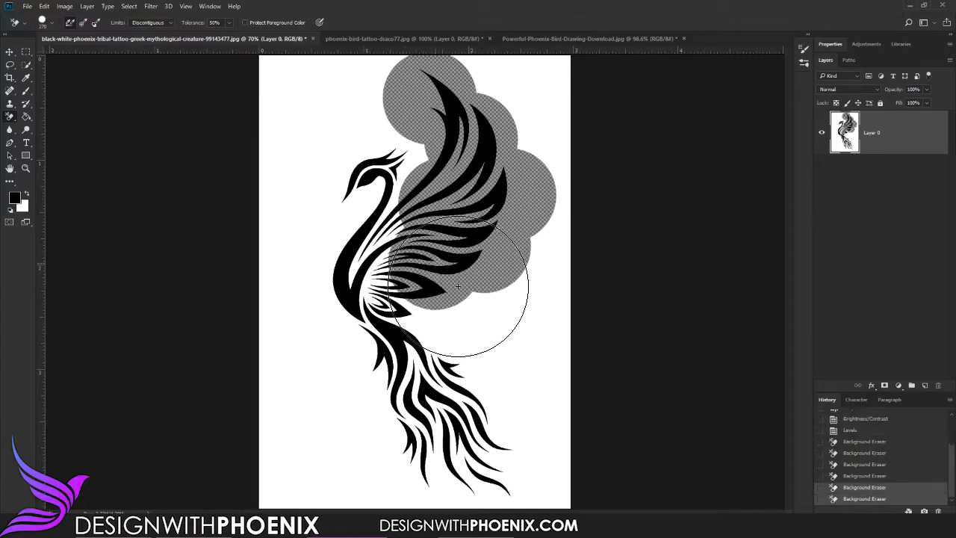
Erase the white background around the phoenix's body, neck and head with the Background Eraser, sampling only white areas.
click(394, 265)
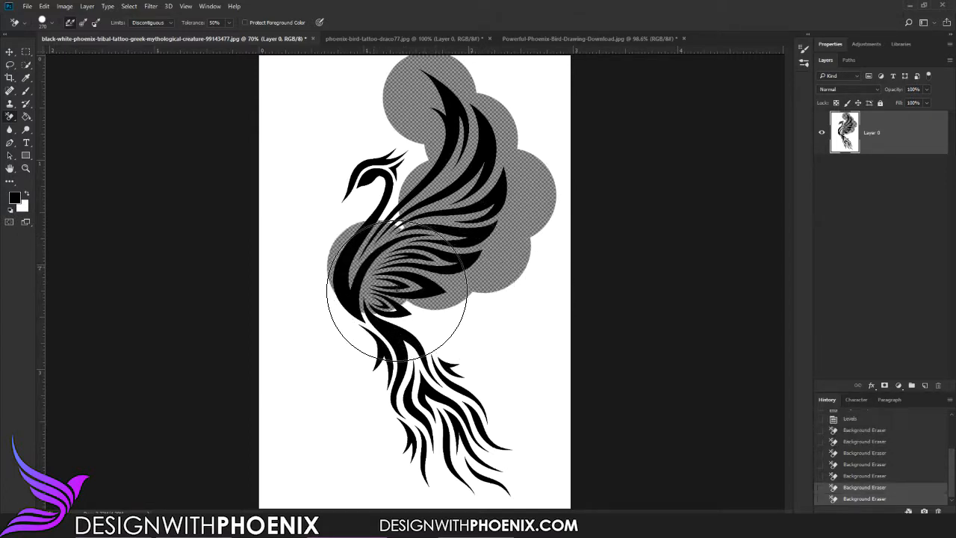
click(397, 221)
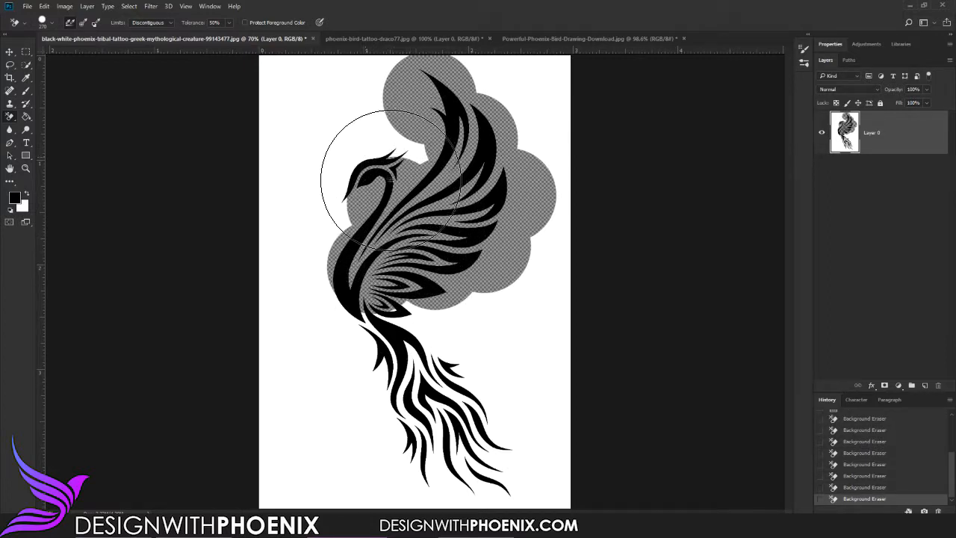
click(352, 217)
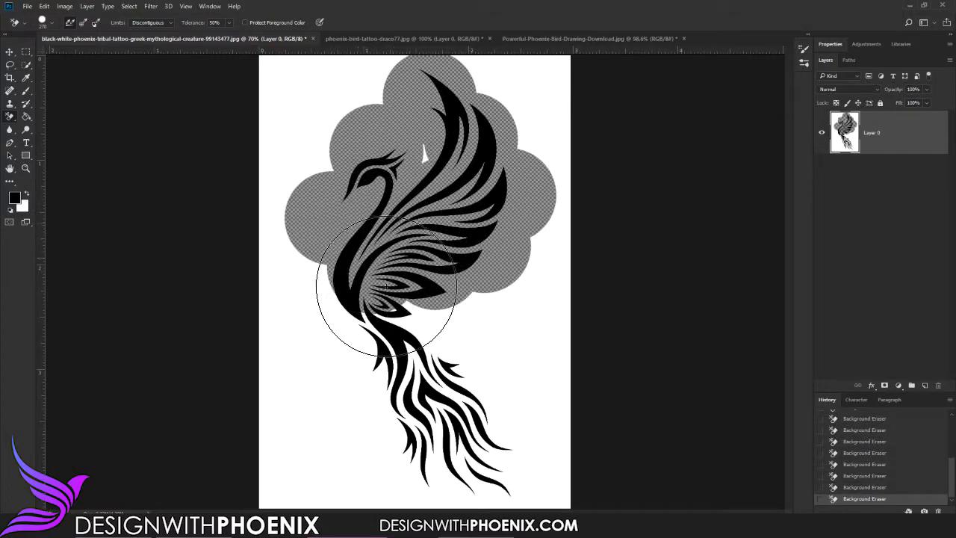
Remove the white around and between the tail feathers and beside the chest with the Background Eraser.
click(344, 340)
click(449, 351)
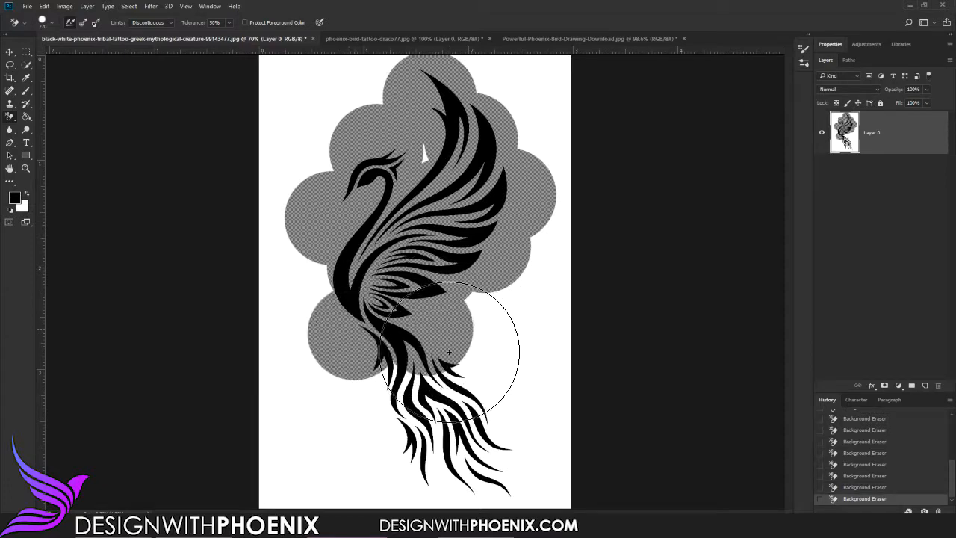
click(439, 409)
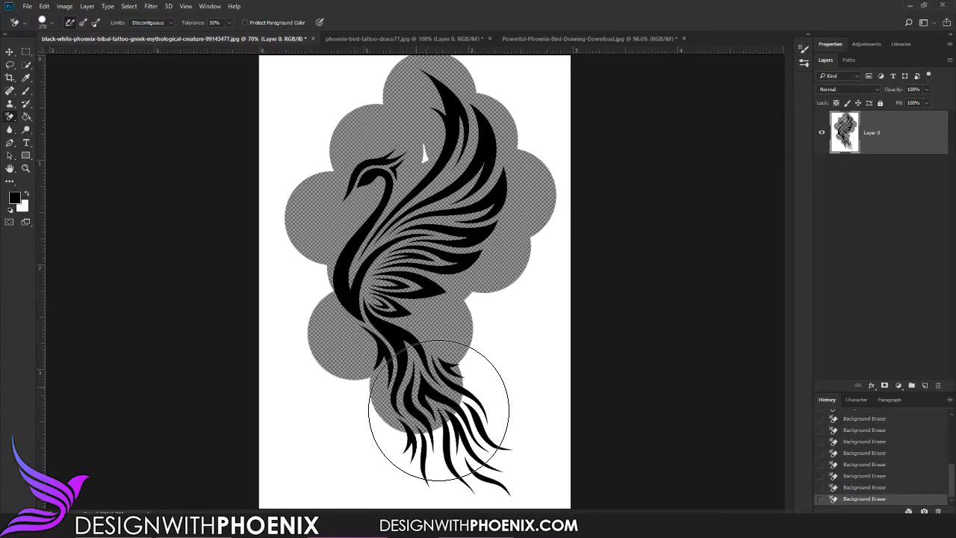
click(452, 467)
click(514, 481)
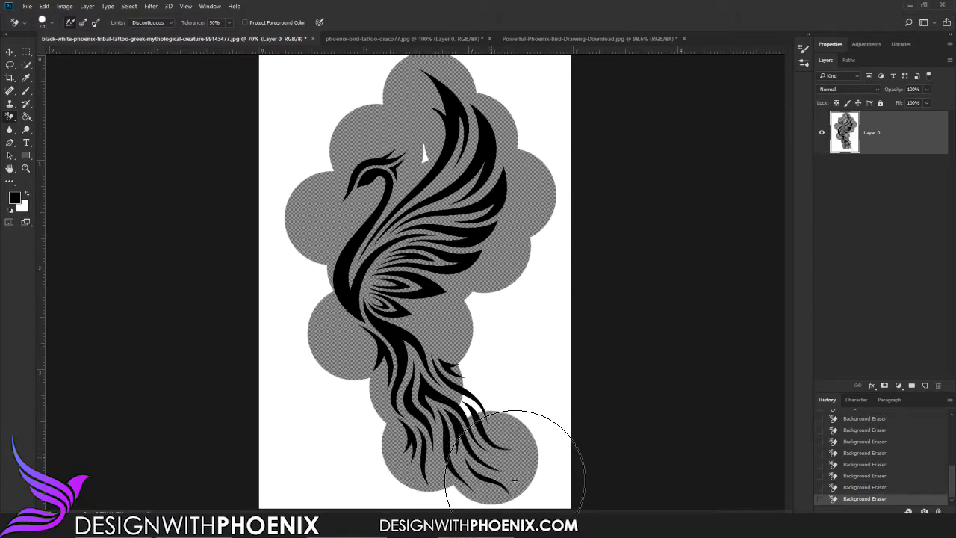
click(489, 378)
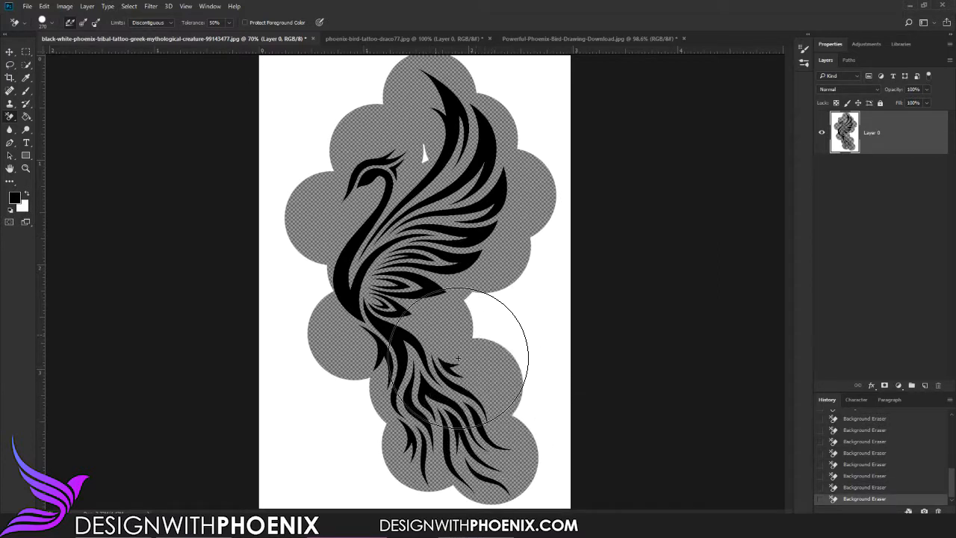
click(336, 287)
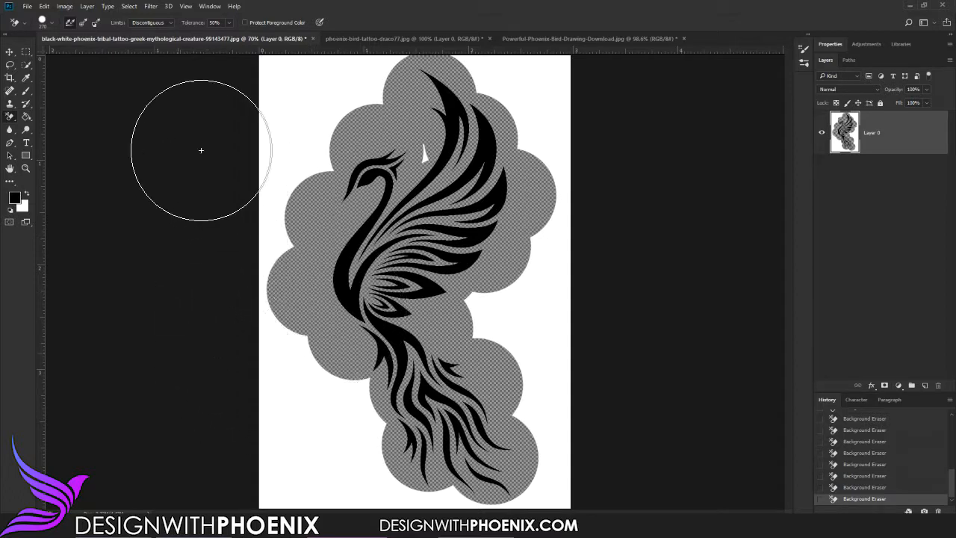
Compare the cleared backgrounds of the other two open phoenix drawings and return to the tribal phoenix document.
click(11, 53)
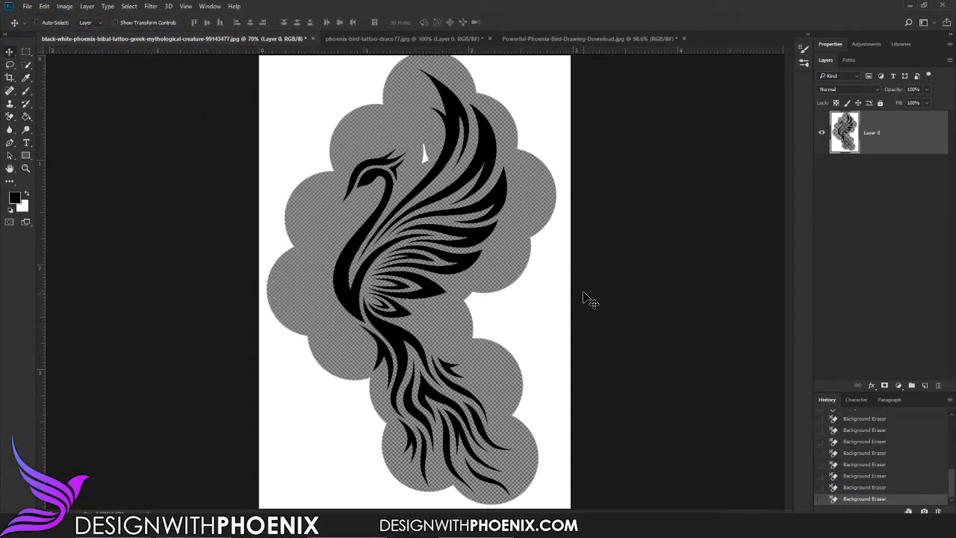
click(423, 37)
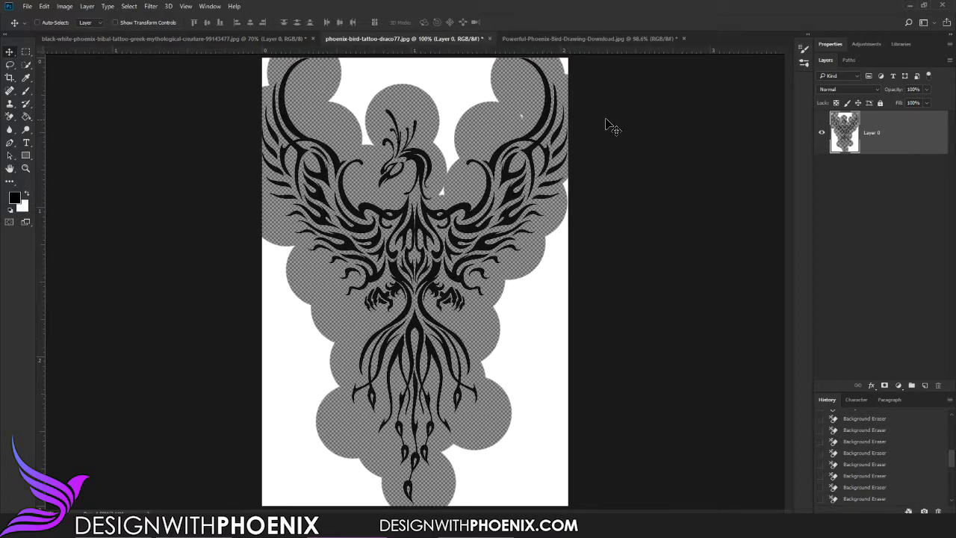
click(627, 38)
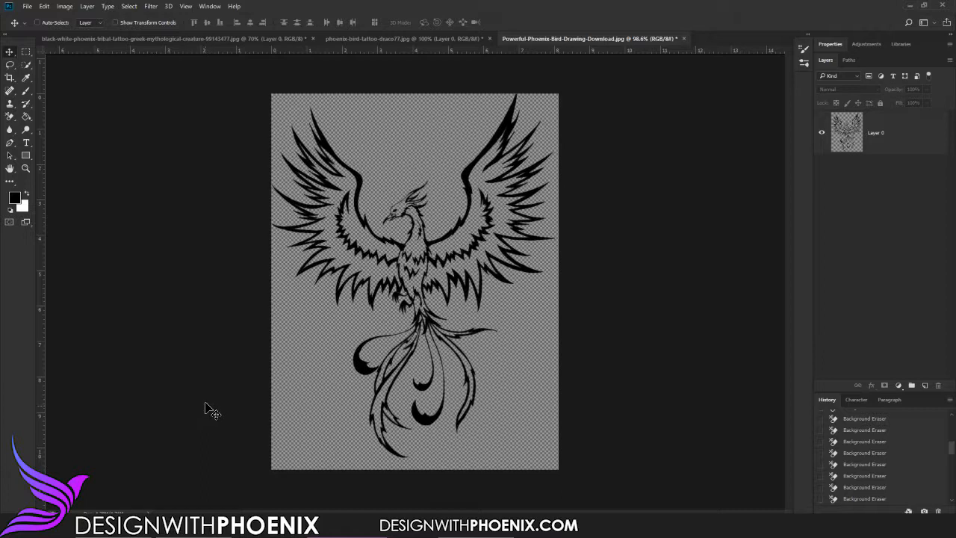
click(259, 39)
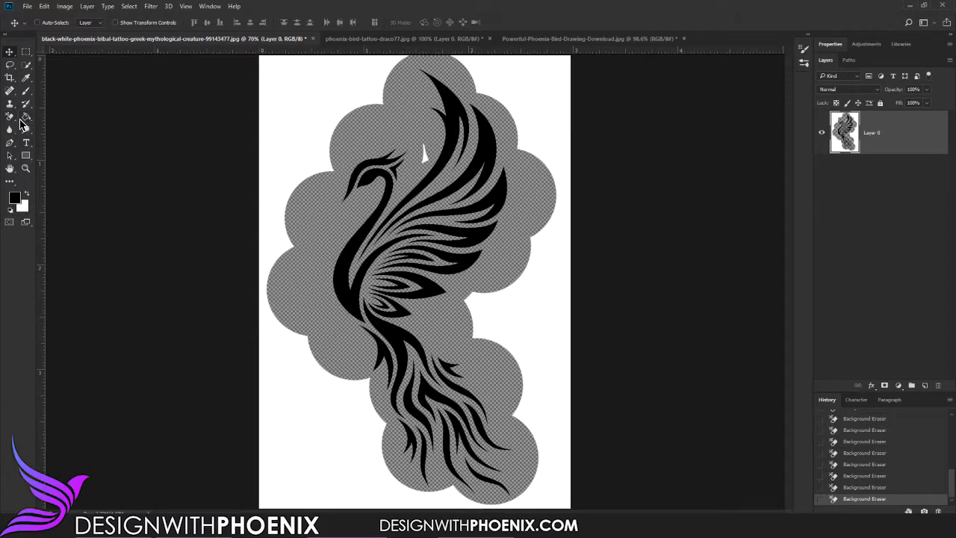
Use the regular Eraser to remove the white patch between head and wing and widen the cleared area left of the phoenix and below its tail.
drag(10, 120, 52, 117)
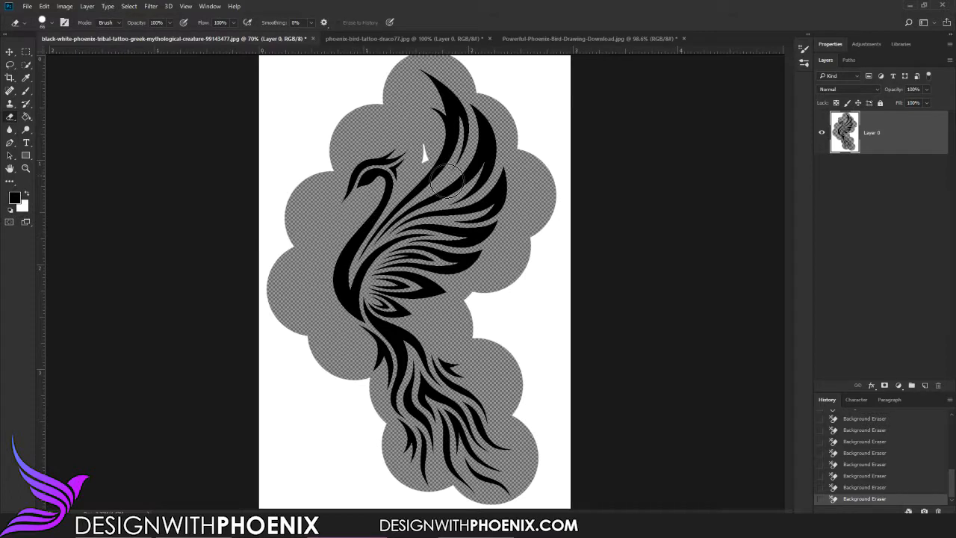
drag(423, 161, 421, 145)
drag(343, 160, 329, 179)
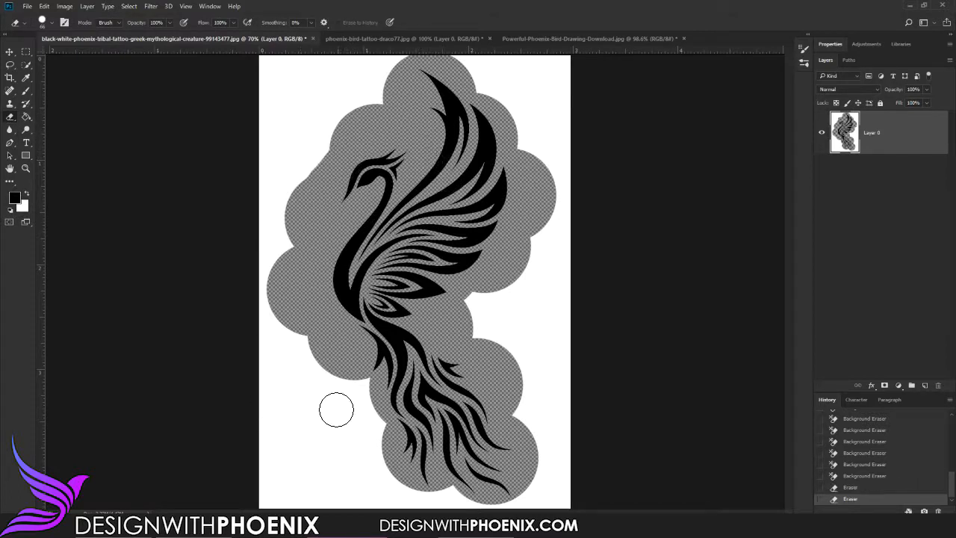
mouse_move(374, 390)
mouse_down()
mouse_move(385, 458)
mouse_move(412, 494)
mouse_move(447, 499)
mouse_move(540, 471)
mouse_up()
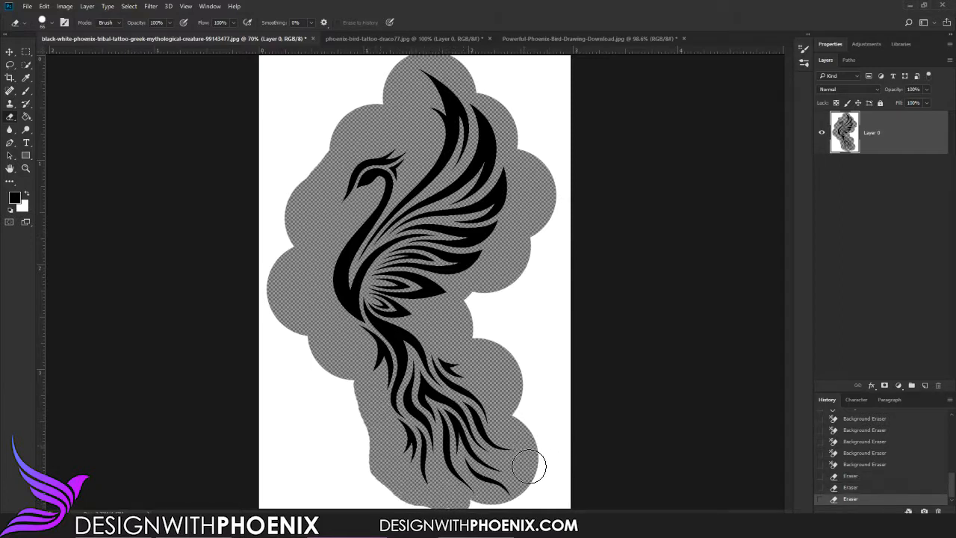
mouse_move(427, 505)
mouse_down()
mouse_move(390, 500)
mouse_move(366, 458)
mouse_move(363, 400)
mouse_up()
mouse_move(380, 461)
mouse_down()
mouse_move(341, 384)
mouse_move(324, 391)
mouse_move(341, 416)
mouse_move(299, 335)
mouse_move(288, 284)
mouse_move(317, 218)
mouse_up()
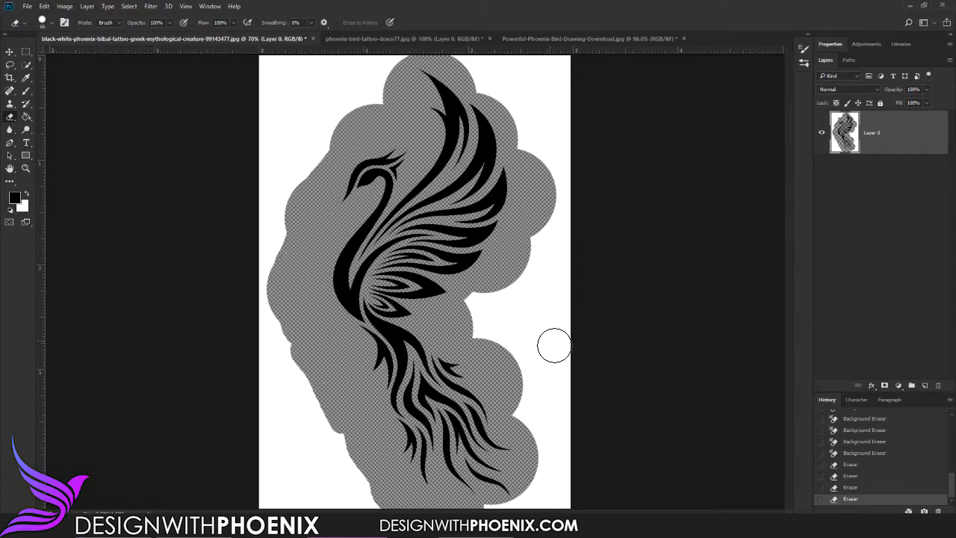
Erase more of the surrounding white with the regular Eraser, chiefly to the right of the wing and tail.
mouse_move(478, 289)
mouse_down()
mouse_move(472, 313)
mouse_move(489, 351)
mouse_move(509, 286)
mouse_move(491, 320)
mouse_move(490, 345)
mouse_move(505, 348)
mouse_move(555, 171)
mouse_move(526, 153)
mouse_move(515, 110)
mouse_move(459, 65)
mouse_move(407, 62)
mouse_move(392, 72)
mouse_move(376, 123)
mouse_move(380, 95)
mouse_move(305, 197)
mouse_move(276, 287)
mouse_move(273, 326)
mouse_move(290, 339)
mouse_move(381, 508)
mouse_move(350, 486)
mouse_move(321, 421)
mouse_move(343, 510)
mouse_move(354, 501)
mouse_move(356, 514)
mouse_move(350, 487)
mouse_move(334, 484)
mouse_move(330, 510)
mouse_move(330, 479)
mouse_move(340, 502)
mouse_move(318, 506)
mouse_up()
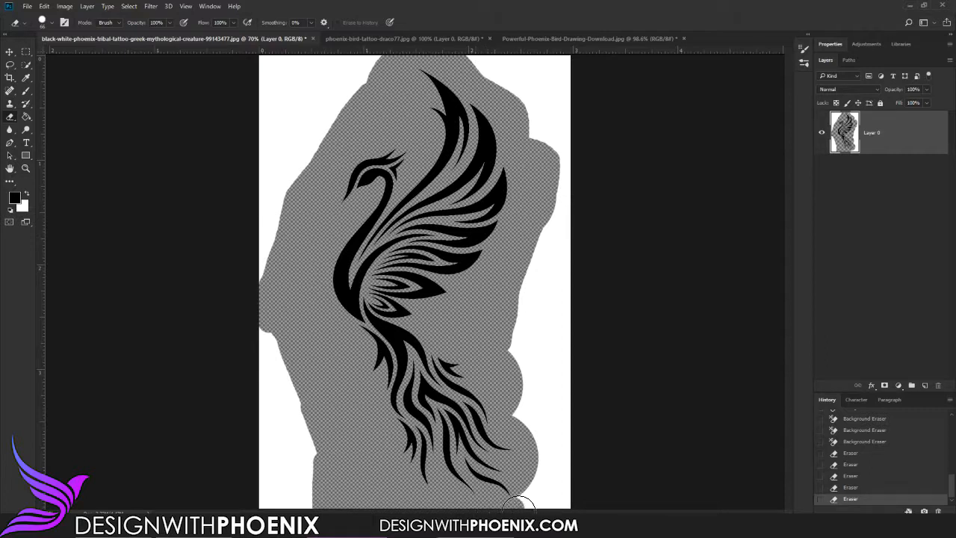
mouse_move(527, 502)
mouse_down()
mouse_move(544, 442)
mouse_move(522, 419)
mouse_move(512, 319)
mouse_move(544, 215)
mouse_move(551, 245)
mouse_move(533, 293)
mouse_move(534, 357)
mouse_move(549, 446)
mouse_move(547, 300)
mouse_up()
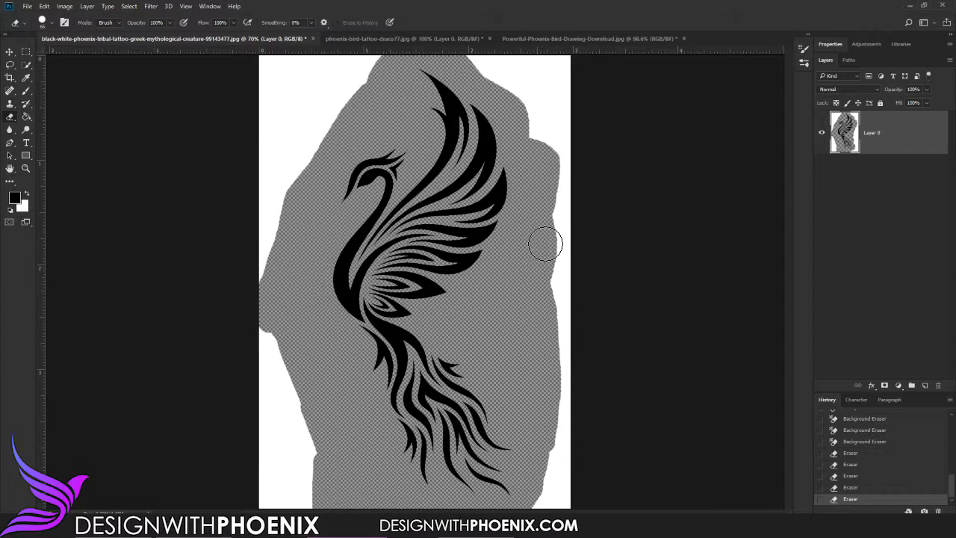
mouse_move(547, 193)
mouse_down()
mouse_move(555, 276)
mouse_move(541, 228)
mouse_up()
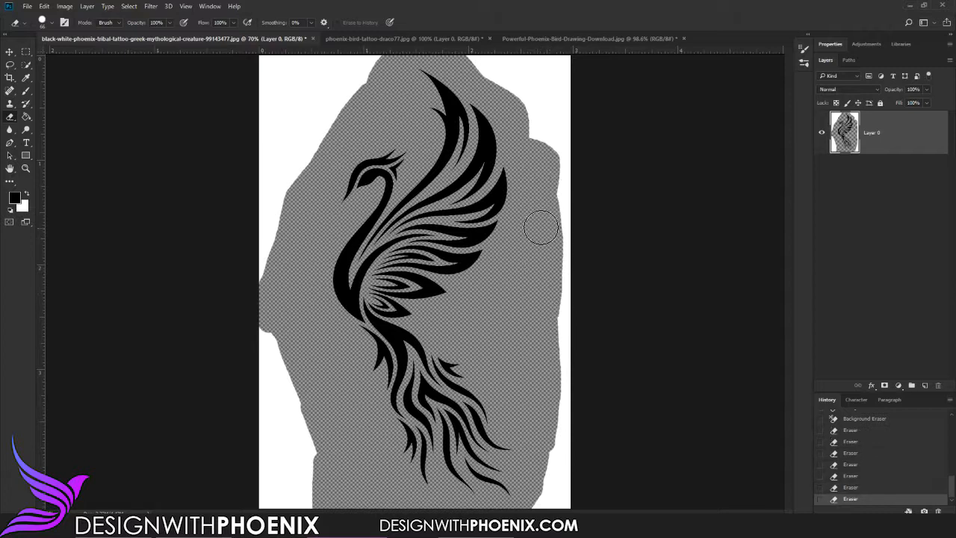
mouse_move(539, 159)
mouse_down()
mouse_move(529, 106)
mouse_move(474, 63)
mouse_move(513, 64)
mouse_move(506, 70)
mouse_move(537, 90)
mouse_move(553, 190)
mouse_up()
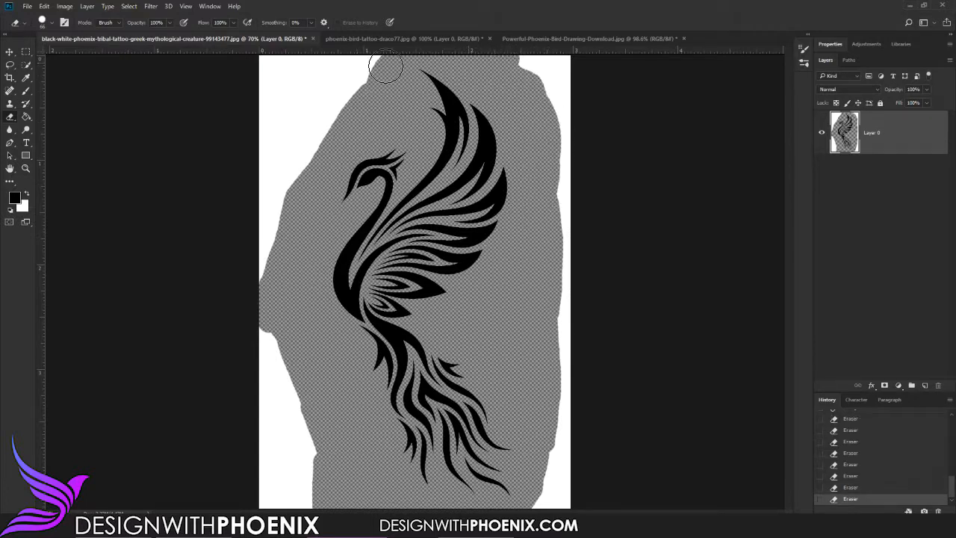
Erase the white in the canvas's upper-left and lower-left areas and the whole strip along its right edge.
mouse_move(390, 65)
mouse_down()
mouse_move(306, 166)
mouse_move(290, 245)
mouse_move(298, 73)
mouse_move(383, 60)
mouse_move(324, 61)
mouse_move(306, 128)
mouse_move(316, 146)
mouse_move(334, 97)
mouse_move(362, 80)
mouse_up()
mouse_move(337, 124)
mouse_down()
mouse_move(330, 86)
mouse_move(319, 80)
mouse_move(333, 117)
mouse_up()
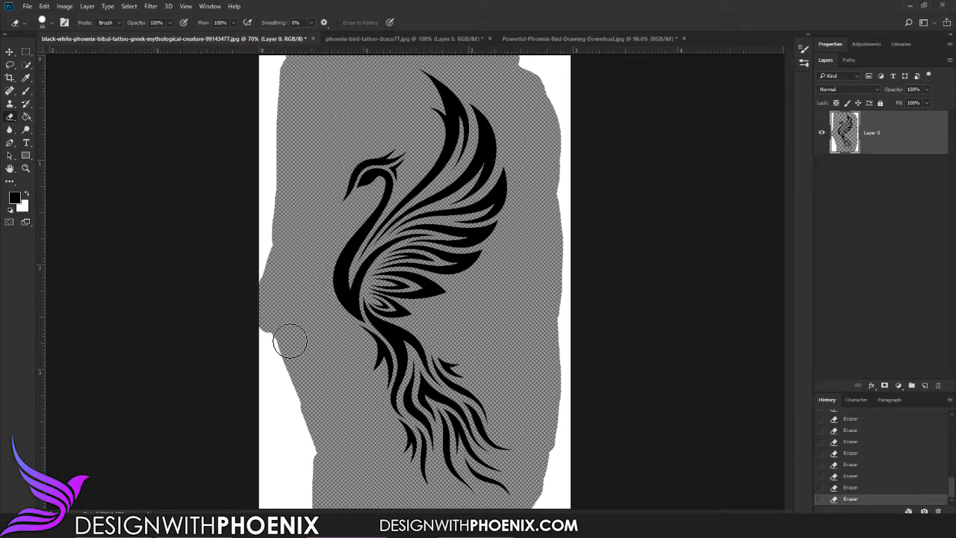
mouse_move(290, 340)
mouse_down()
mouse_move(296, 434)
mouse_move(305, 405)
mouse_move(320, 484)
mouse_move(305, 445)
mouse_up()
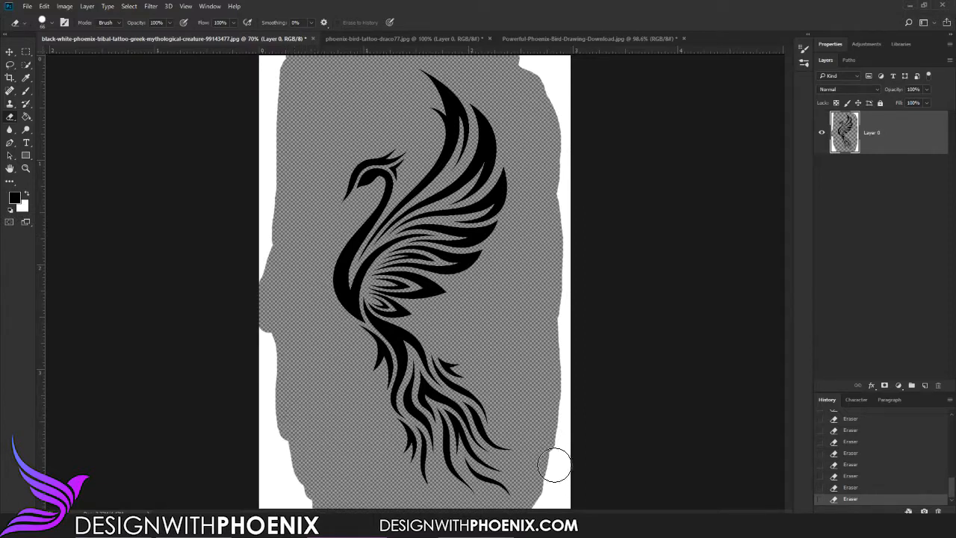
mouse_move(551, 450)
mouse_down()
mouse_move(556, 488)
mouse_move(544, 509)
mouse_move(572, 510)
mouse_move(569, 59)
mouse_move(514, 63)
mouse_move(562, 77)
mouse_move(550, 83)
mouse_move(578, 165)
mouse_up()
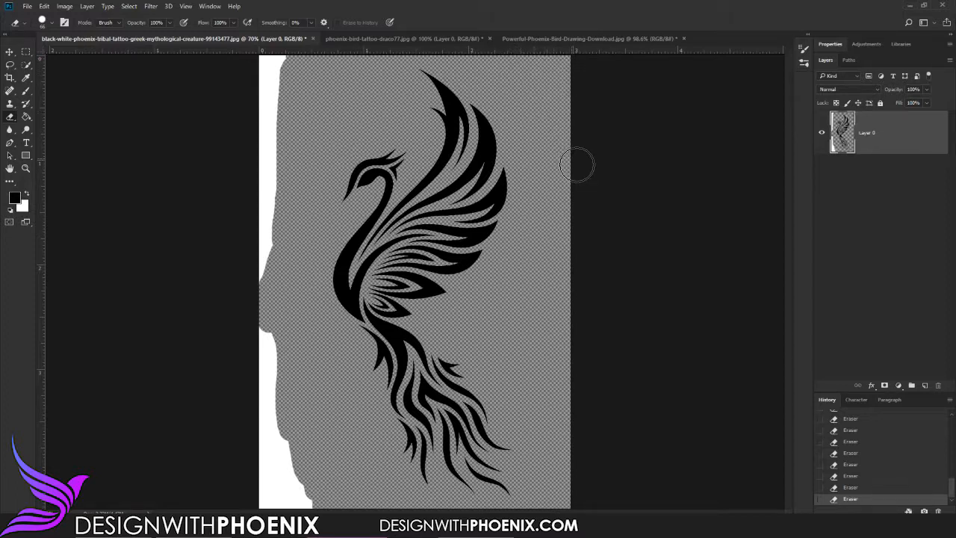